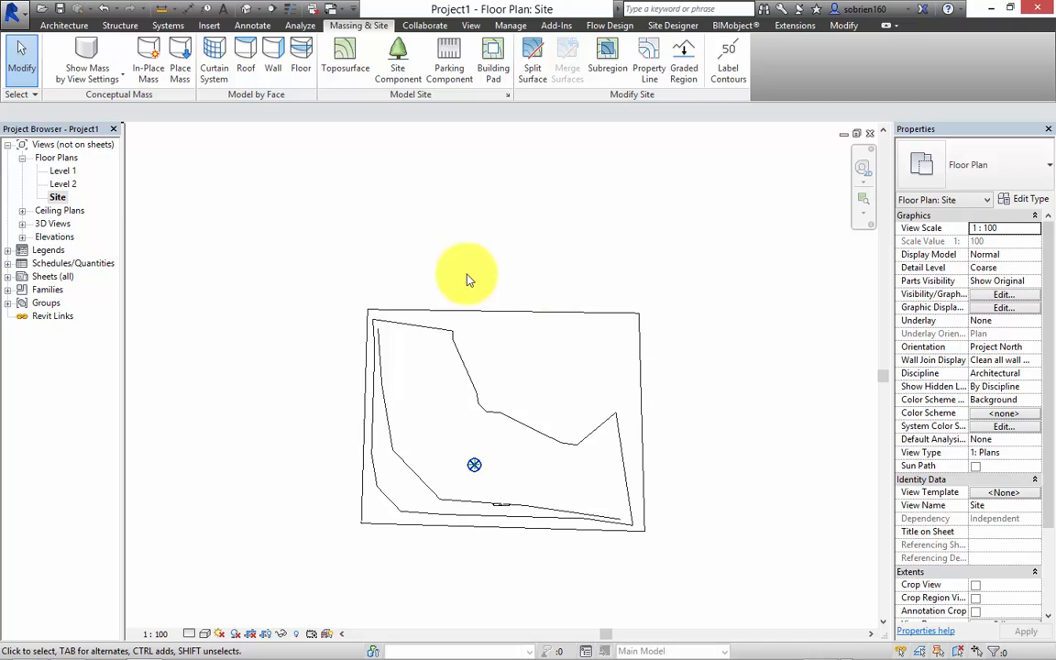
Save the site project to the Desktop under the file name "site assembly".
middle_click_drag(417, 312, 390, 312)
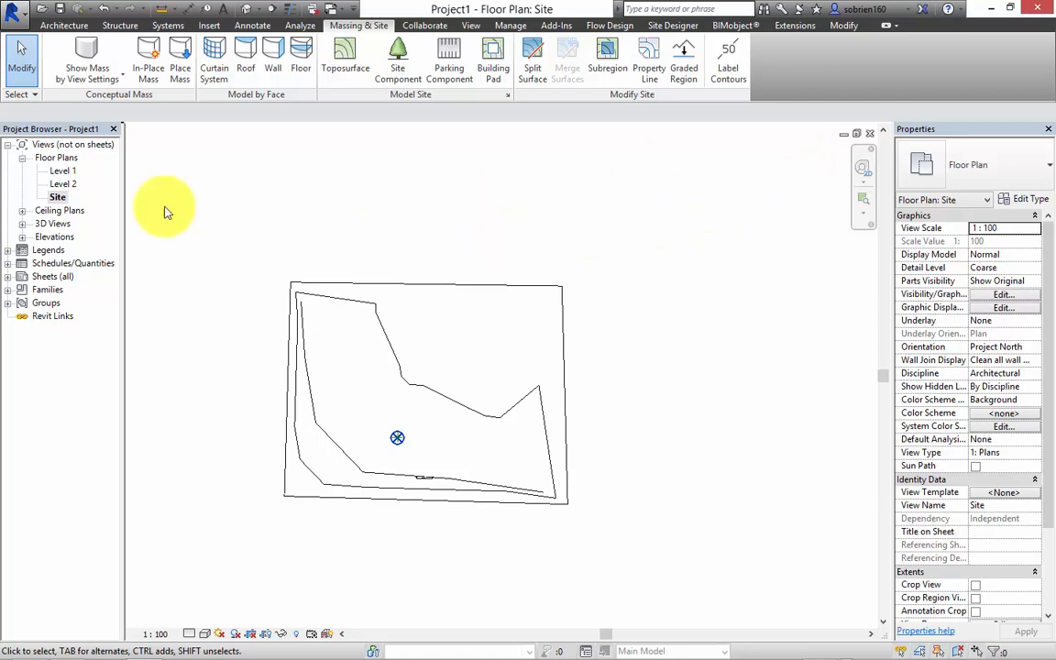
left_click(13, 11)
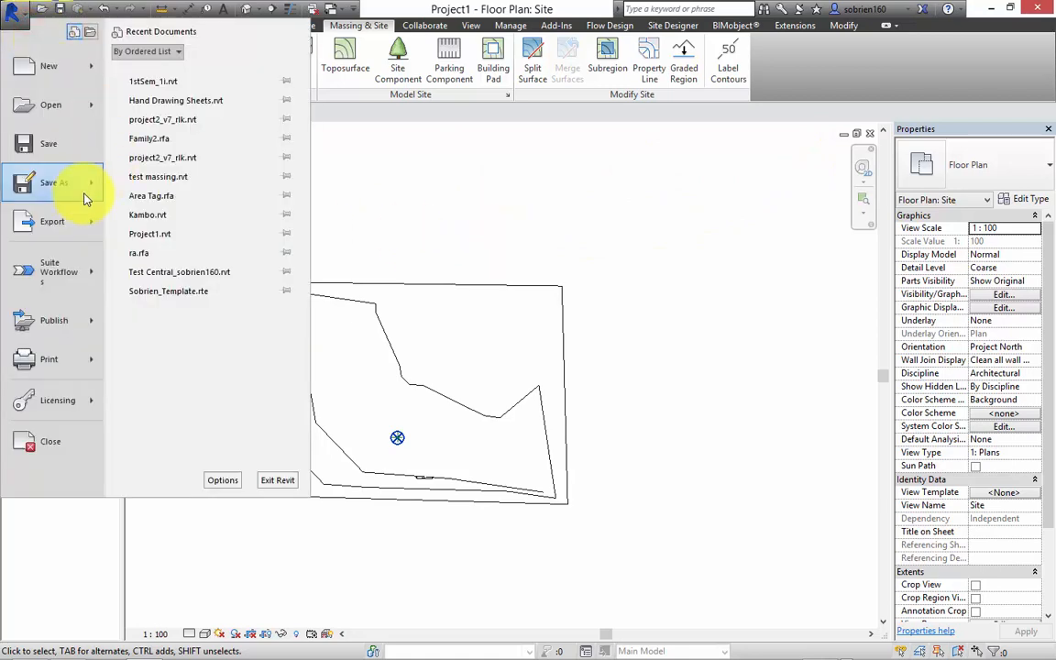
mouse_move(89, 192)
left_click(156, 87)
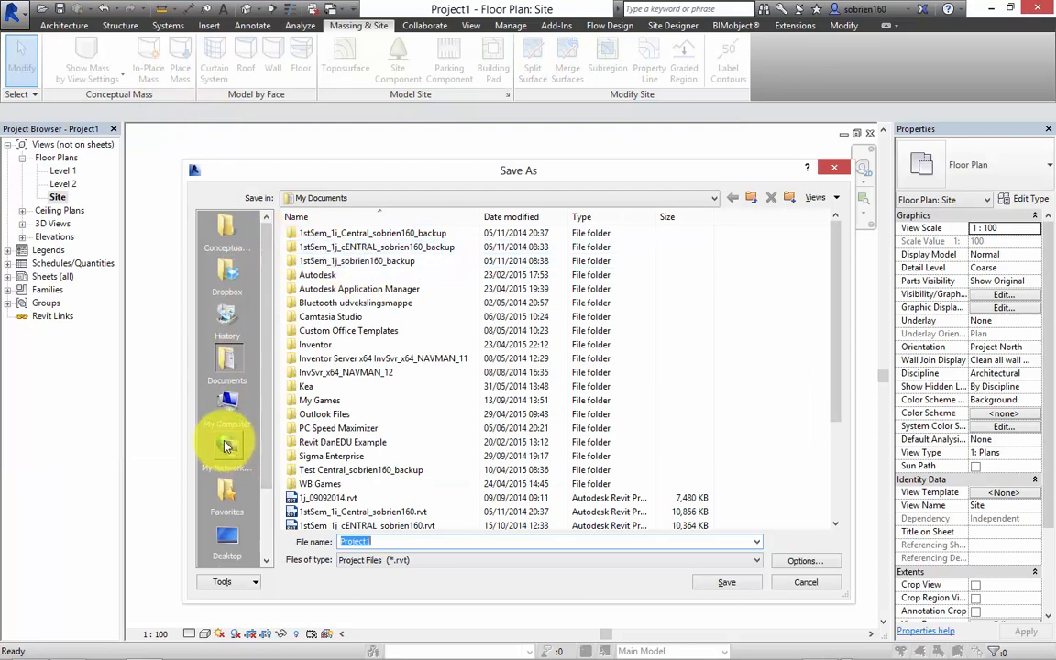
left_click(235, 536)
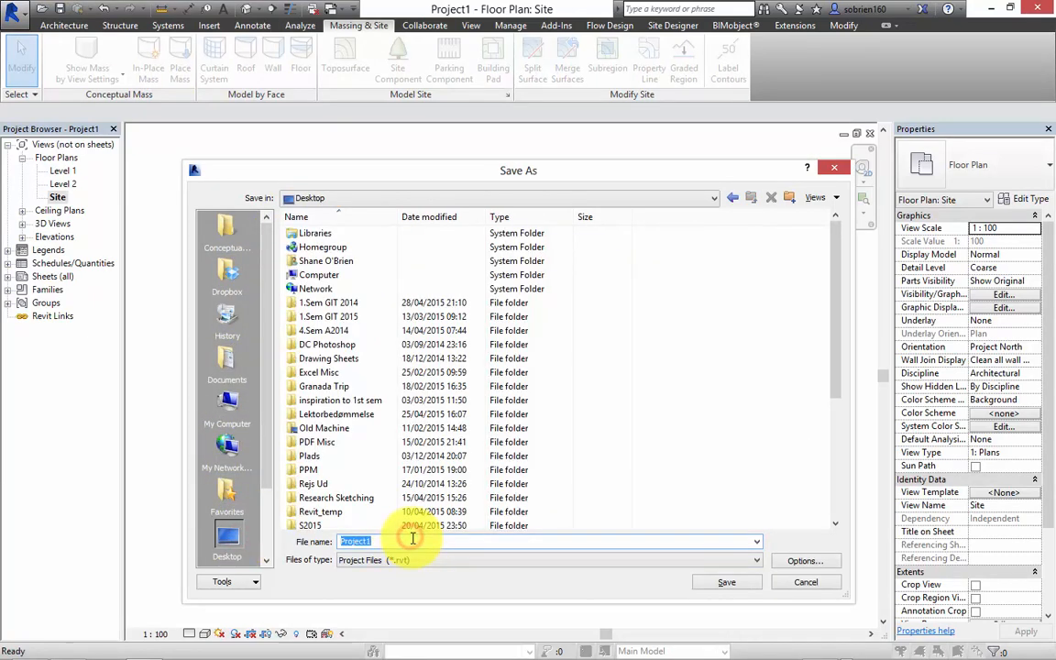
type("site assembly")
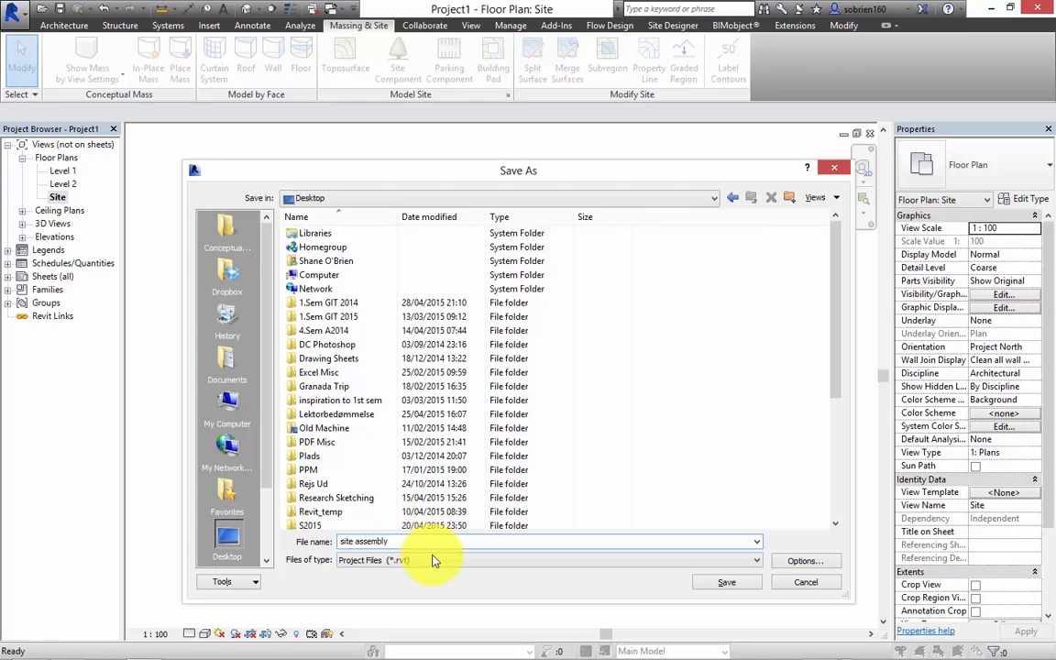
left_click(743, 584)
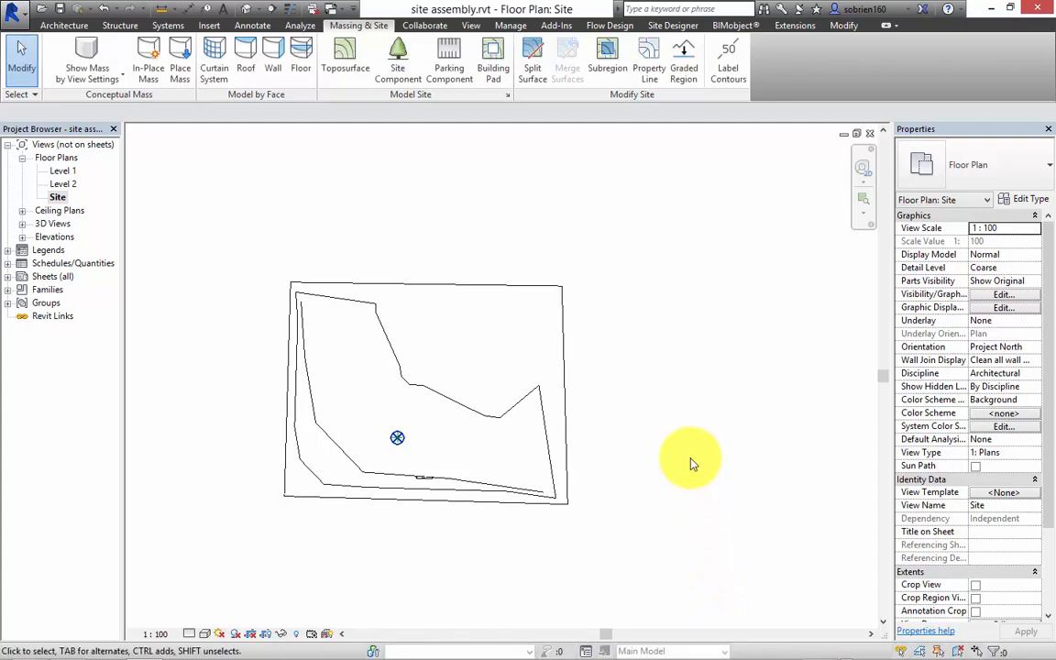
Create a new project based on the Architectural Template.
left_click(19, 15)
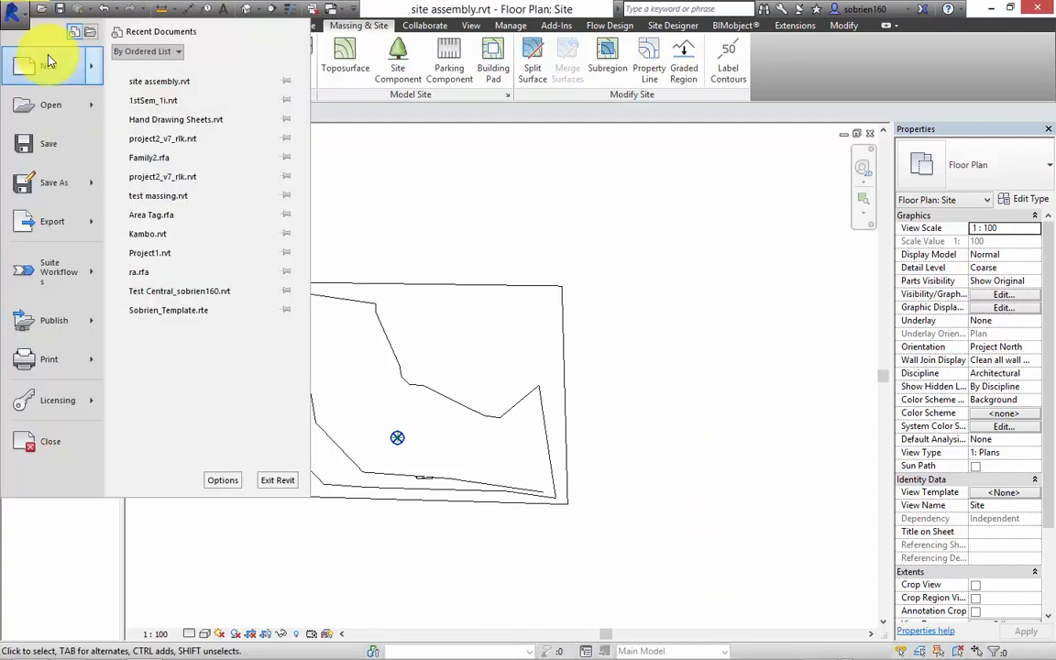
mouse_move(47, 64)
left_click(158, 70)
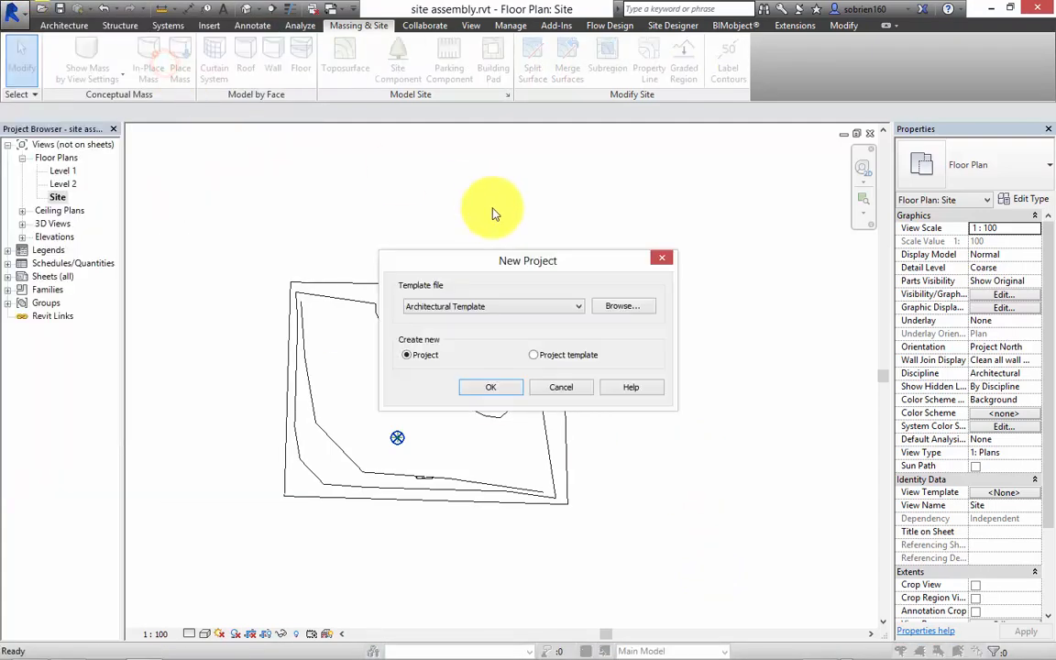
left_click(491, 389)
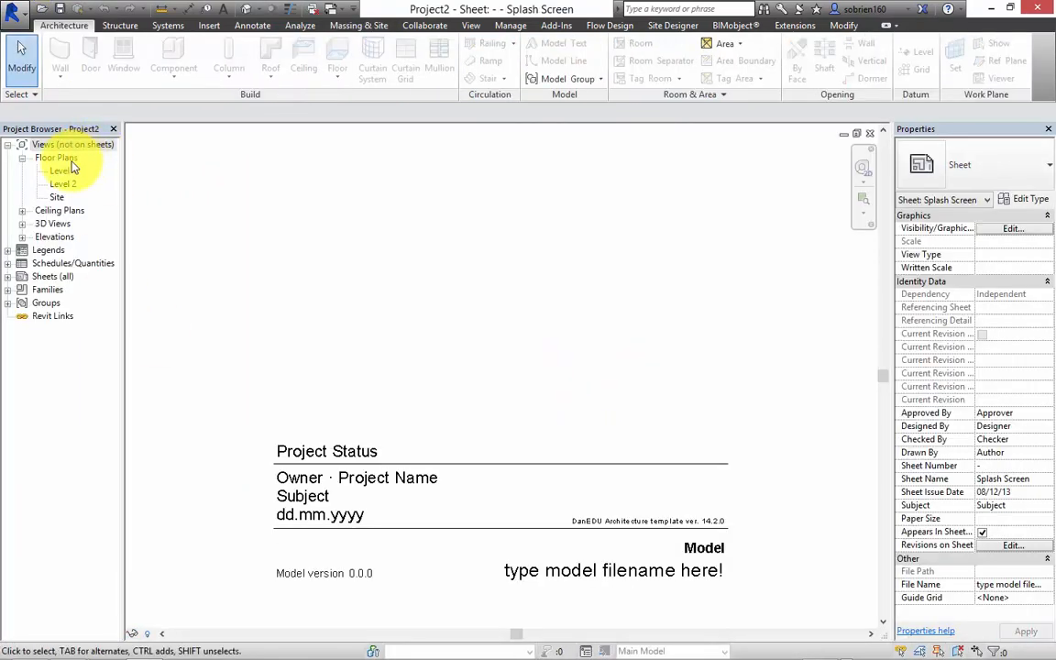
Open the Level 1 floor plan and delete the note about the internal 0,0,0 point.
double_click(61, 173)
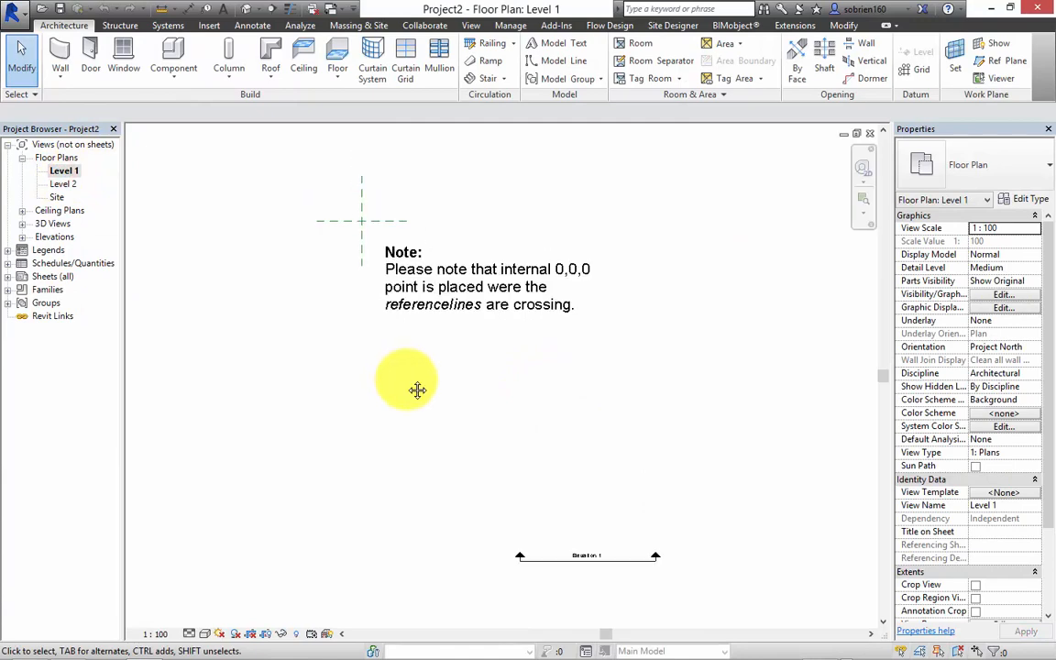
left_click(444, 323)
key("Delete")
middle_click_drag(461, 379, 467, 396)
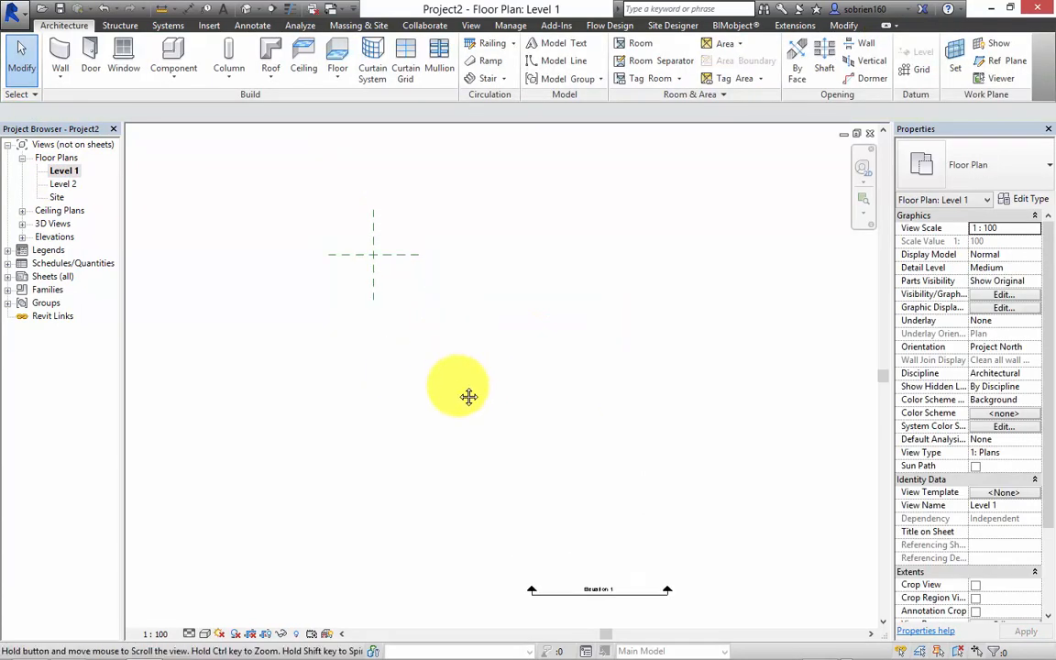
scroll(467, 396, "down", 1)
Draw a rectangle of Generic - 400mm walls about 5300 mm wide and 9100 mm long, beside the crossing reference lines.
left_click(62, 56)
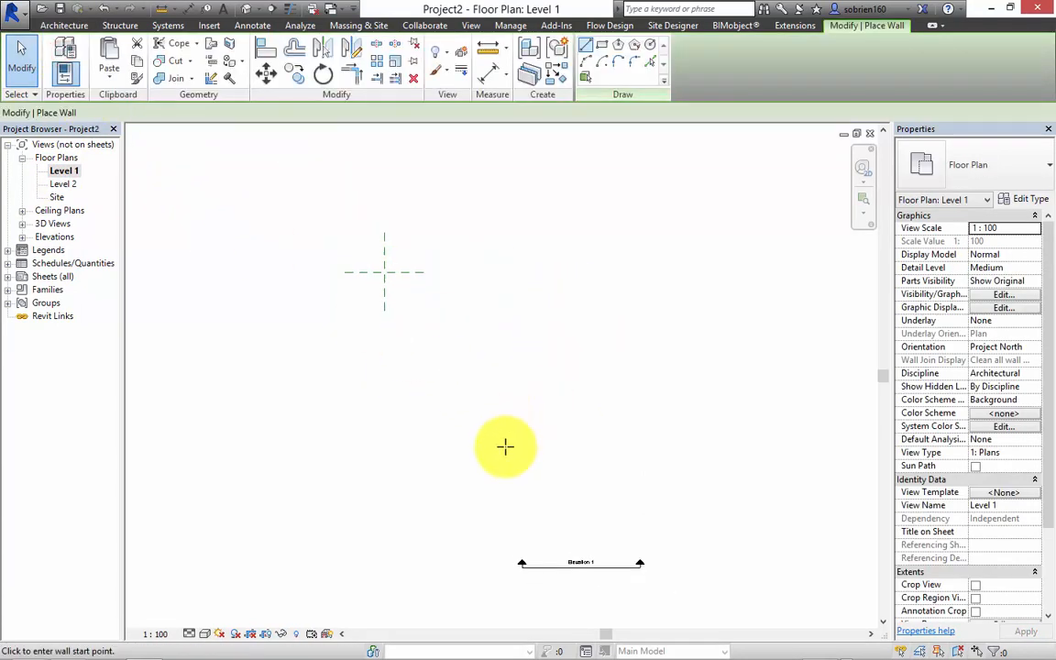
left_click(601, 45)
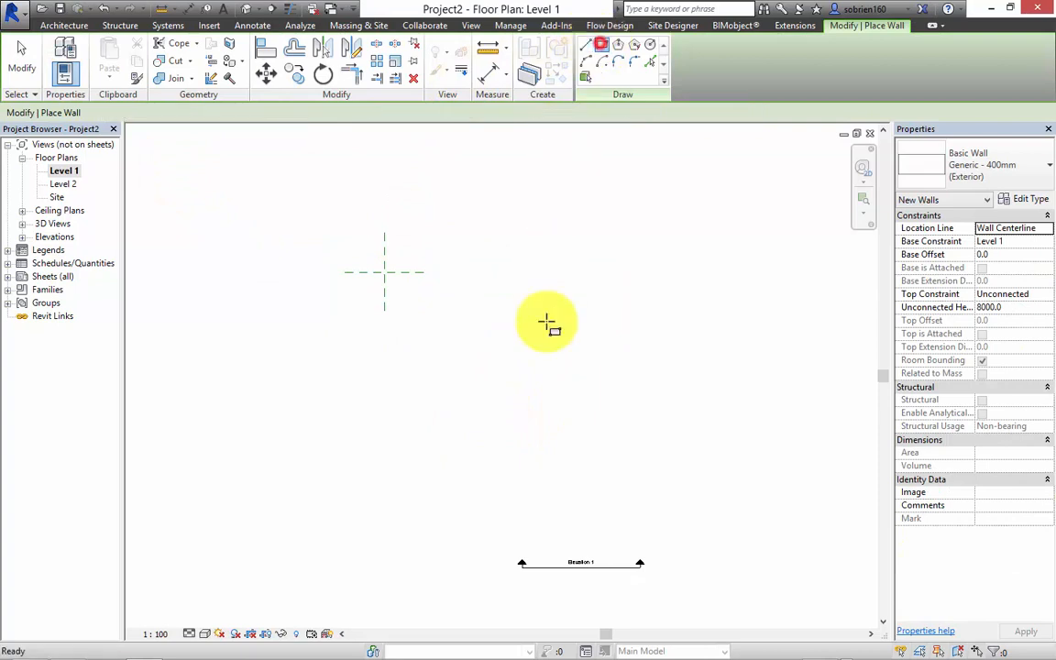
left_click(507, 434)
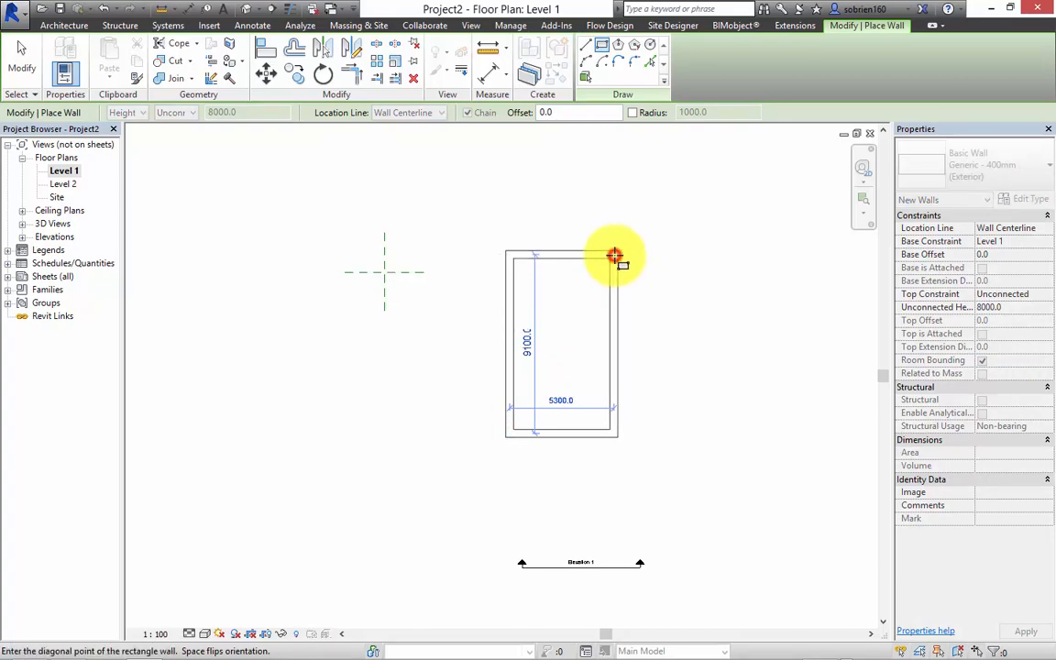
left_click(614, 255)
scroll(642, 372, "up", 1)
key("Escape")
key("Escape")
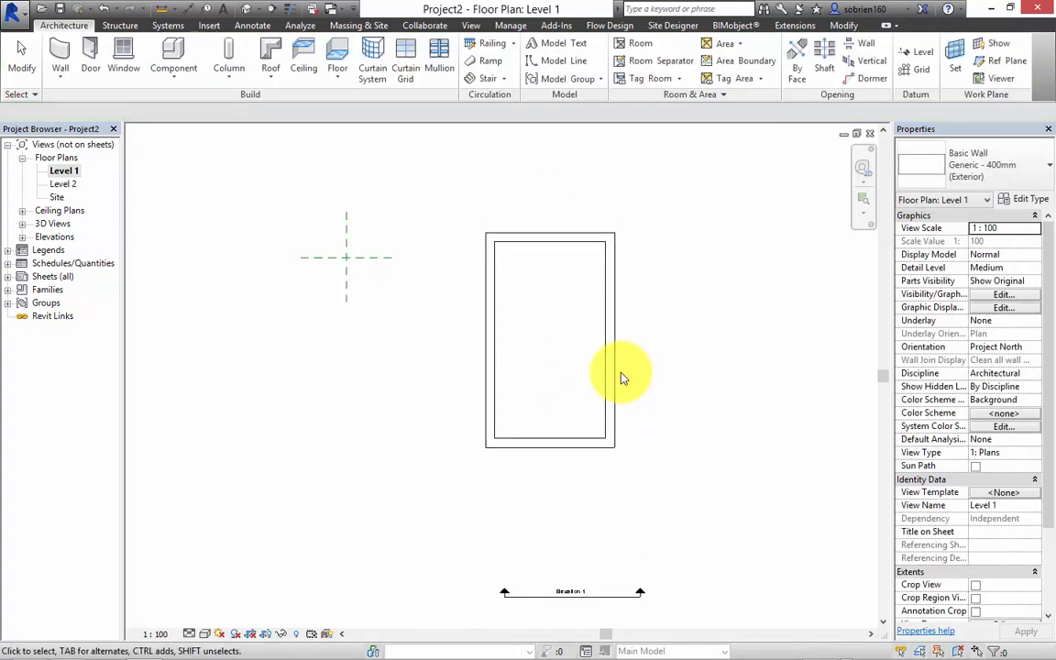
left_click(620, 376)
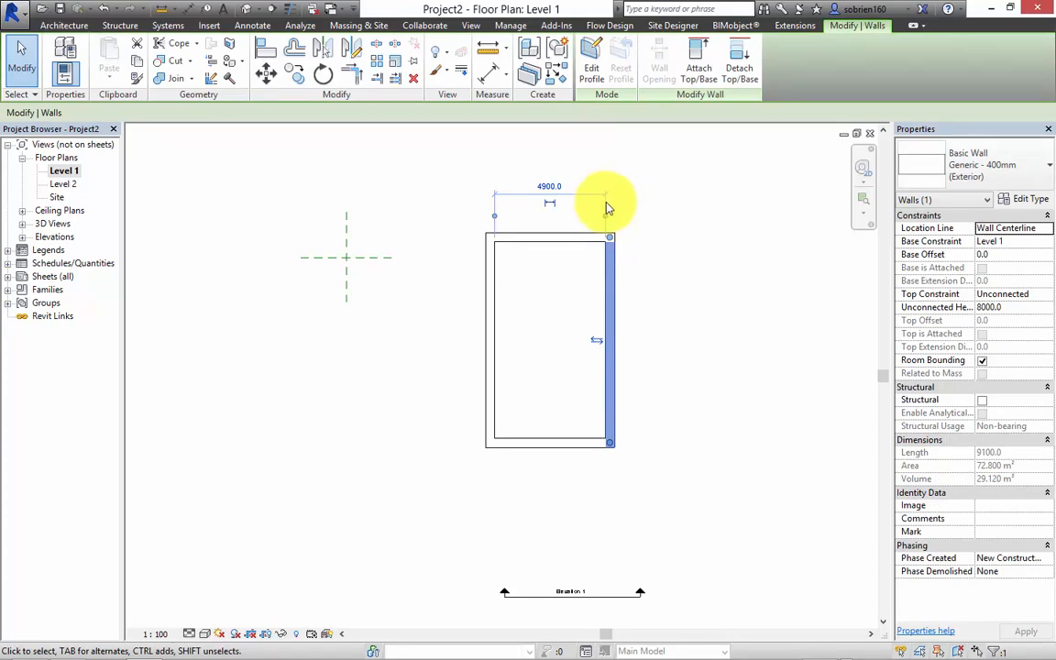
middle_click_drag(509, 252, 502, 280)
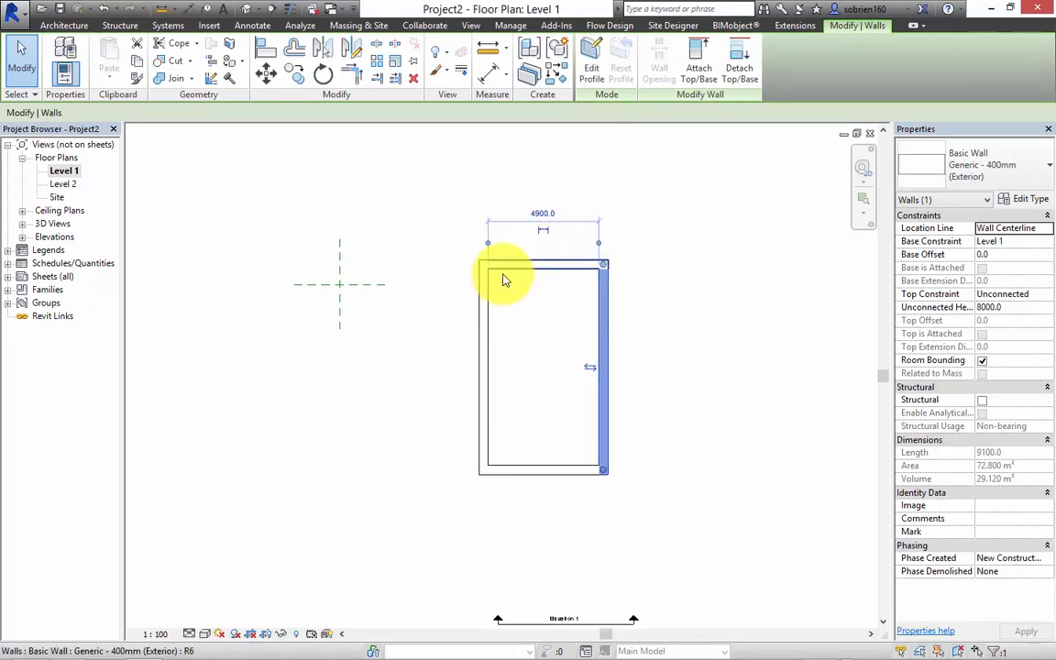
scroll(502, 280, "up", 1)
left_click(659, 342)
scroll(646, 349, "down", 1)
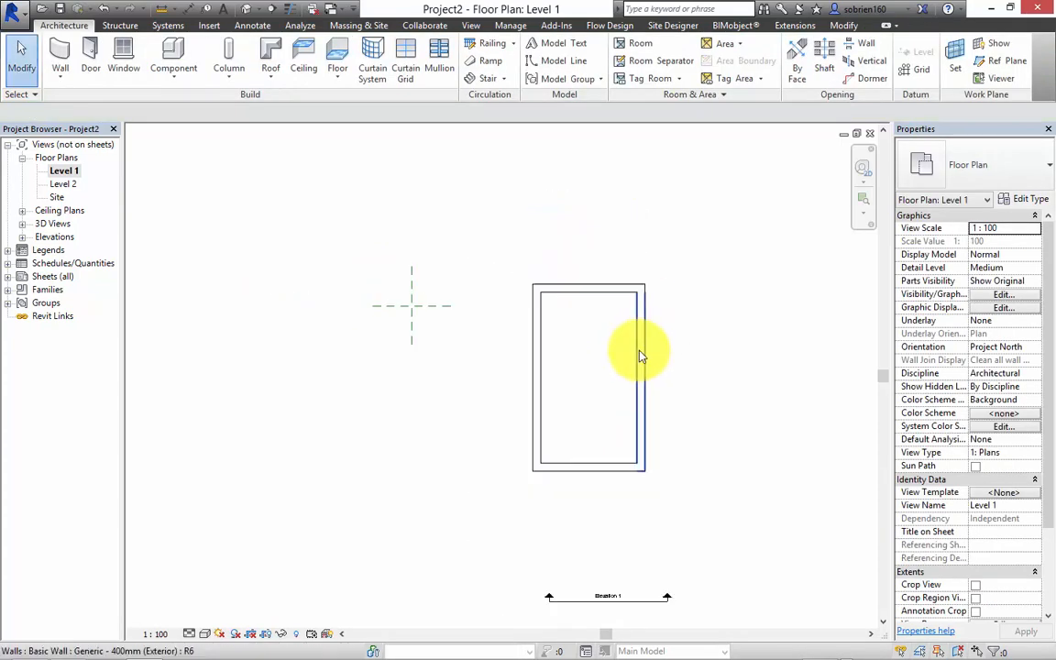
Constrain the top of all four walls to the Roof level.
left_click_drag(670, 272, 502, 485)
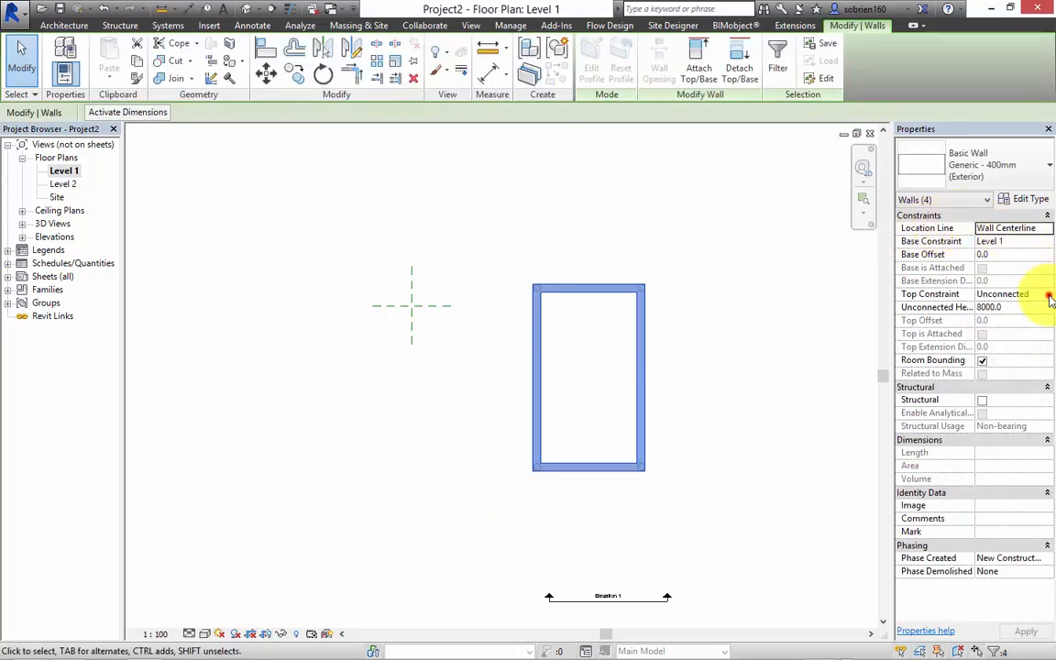
left_click(1050, 297)
left_click(1013, 340)
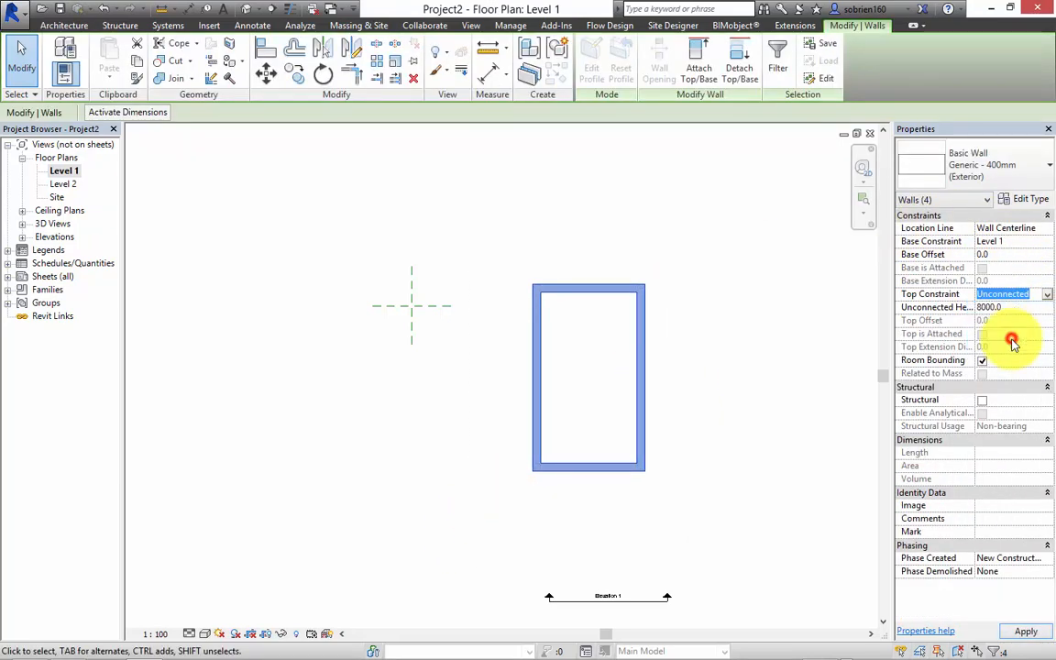
left_click(731, 405)
scroll(711, 445, "down", 2)
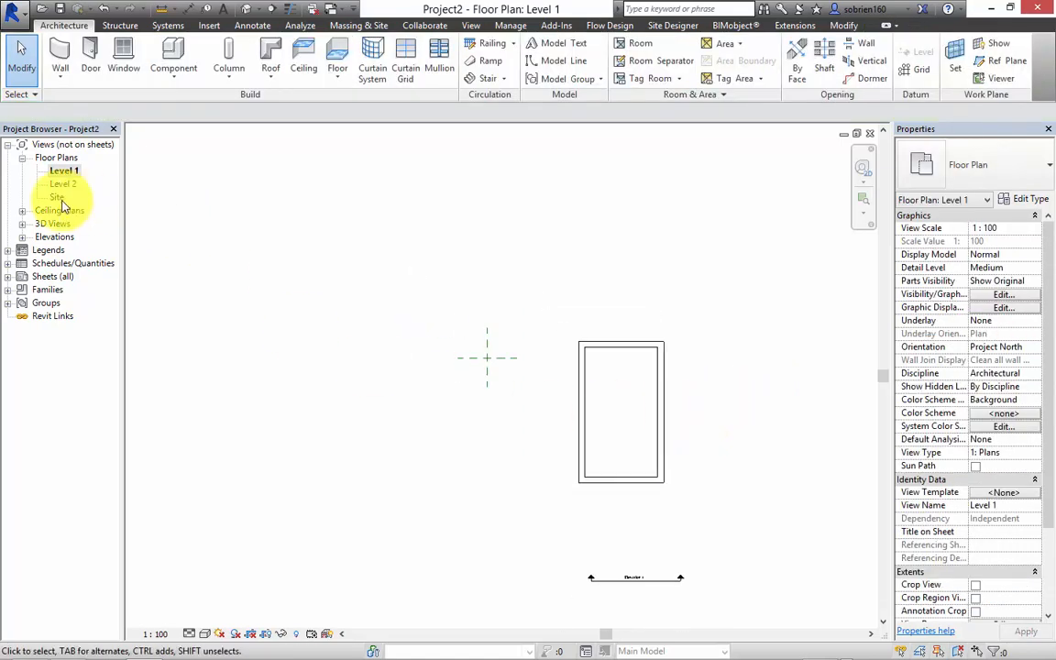
Start a roof by footprint and assign it to the Roof level.
left_click(500, 193)
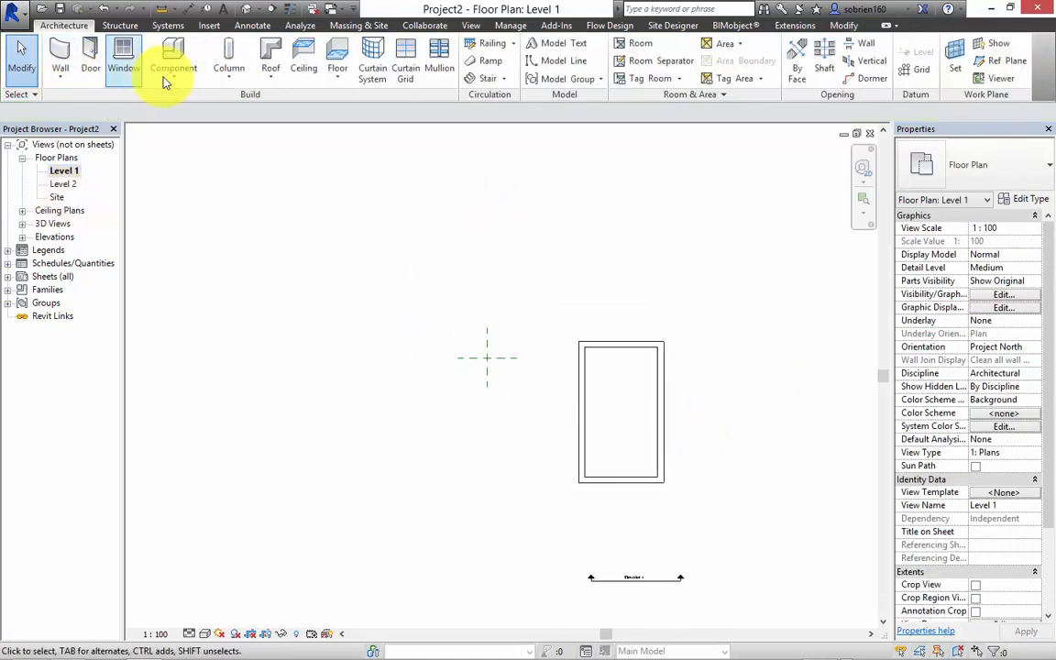
left_click(269, 76)
left_click(300, 102)
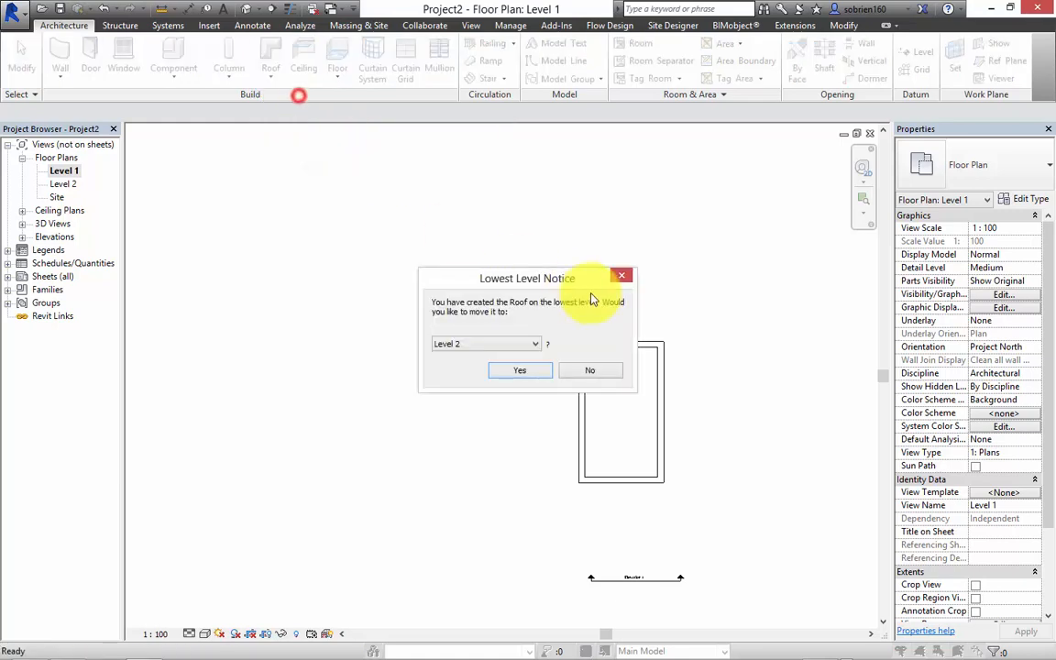
left_click(519, 348)
left_click(474, 365)
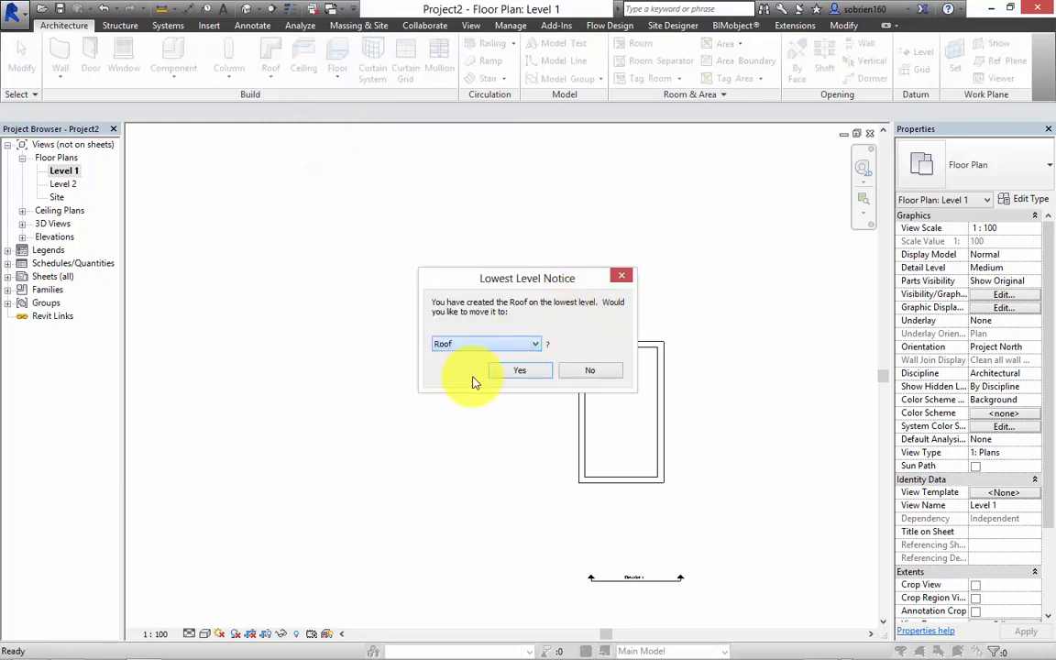
left_click(504, 373)
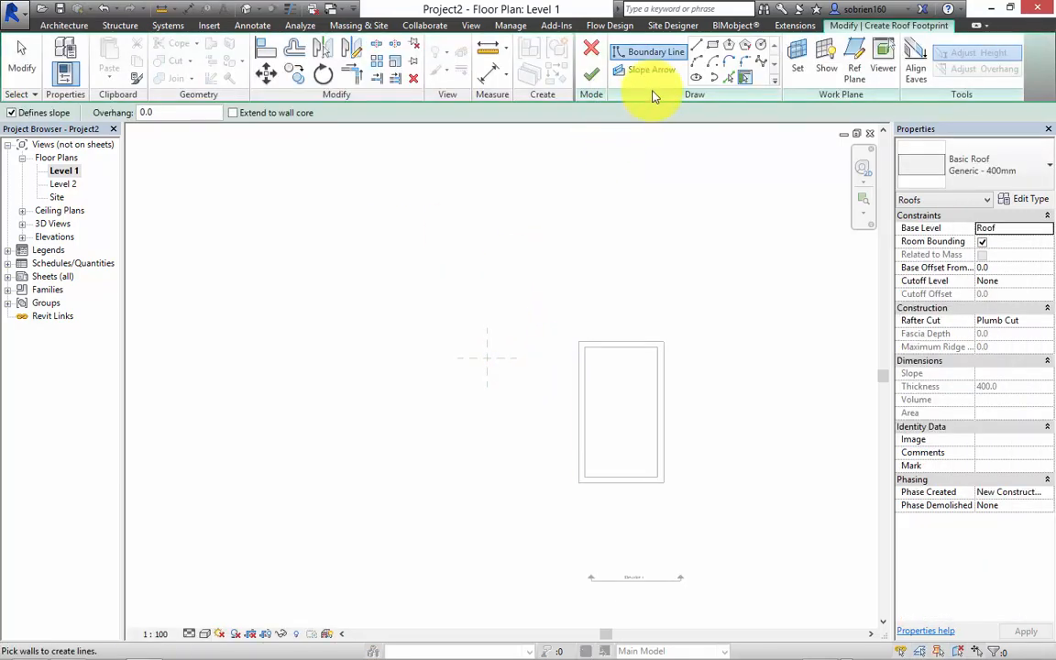
Pick all four walls as slope-defining roof boundaries, finish the roof and inspect the house in the 3D view.
left_click(743, 80)
left_click(622, 343)
left_click(581, 385)
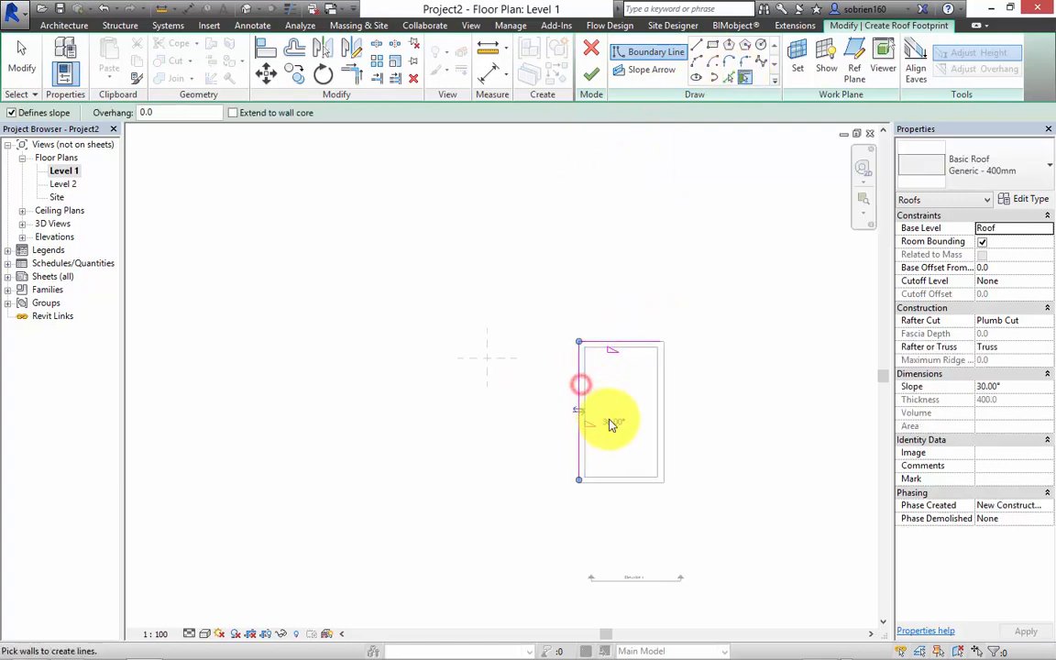
left_click(617, 480)
left_click(661, 436)
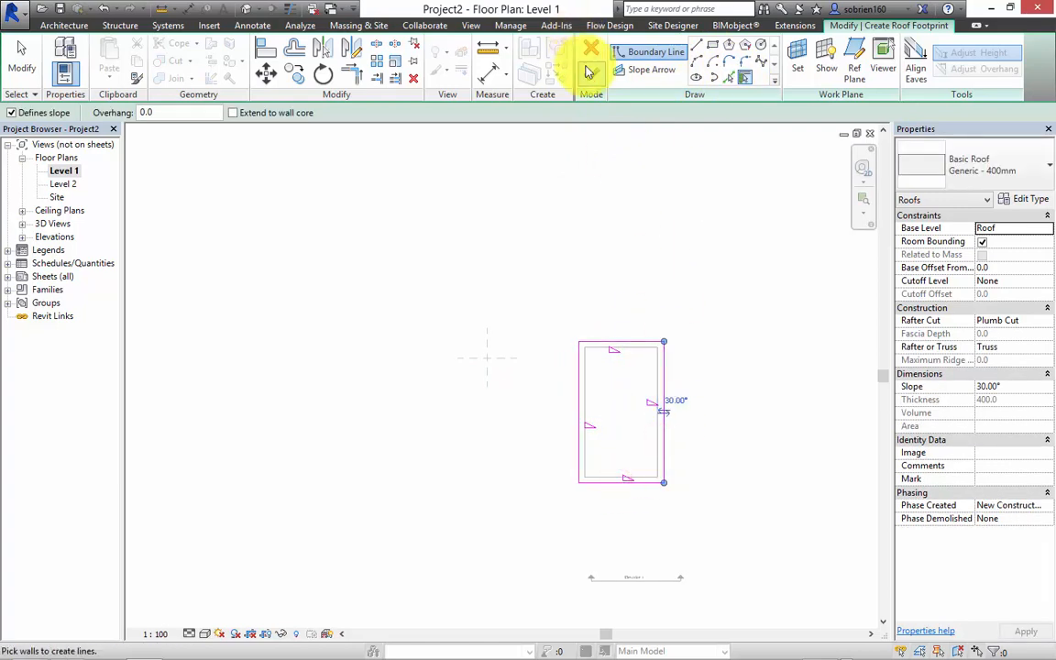
left_click(590, 72)
left_click(702, 259)
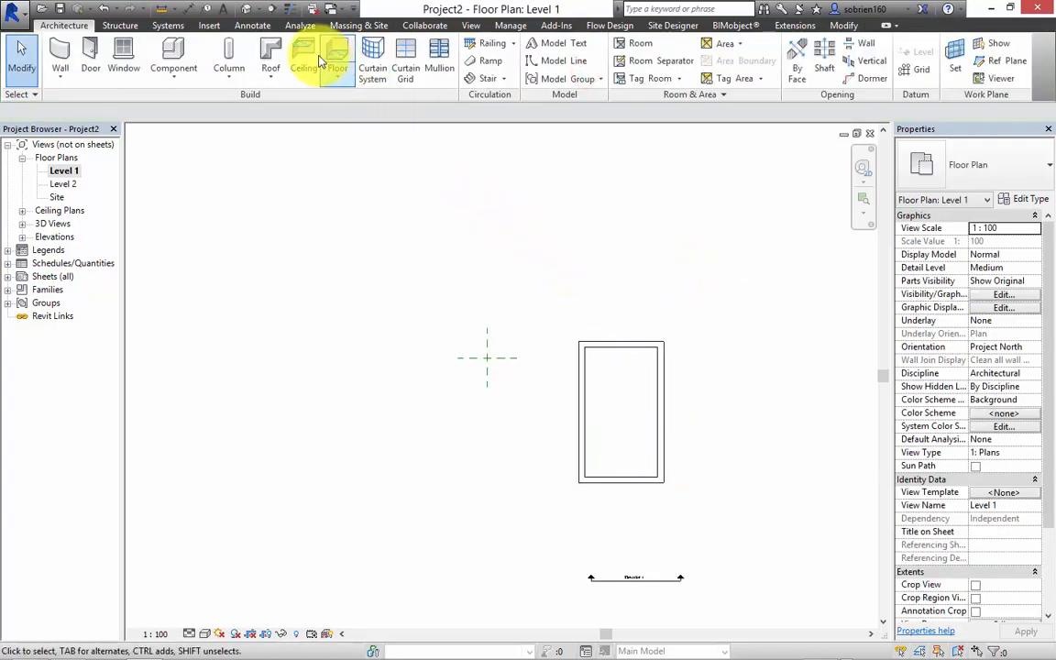
left_click(253, 10)
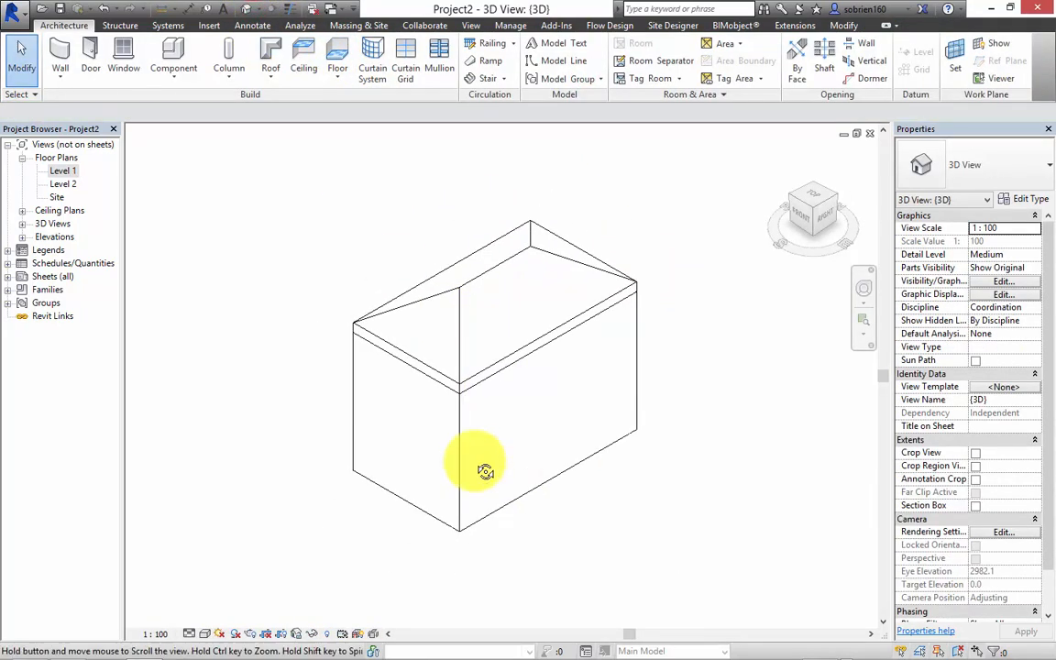
middle_click_drag(485, 471, 282, 401, "shift")
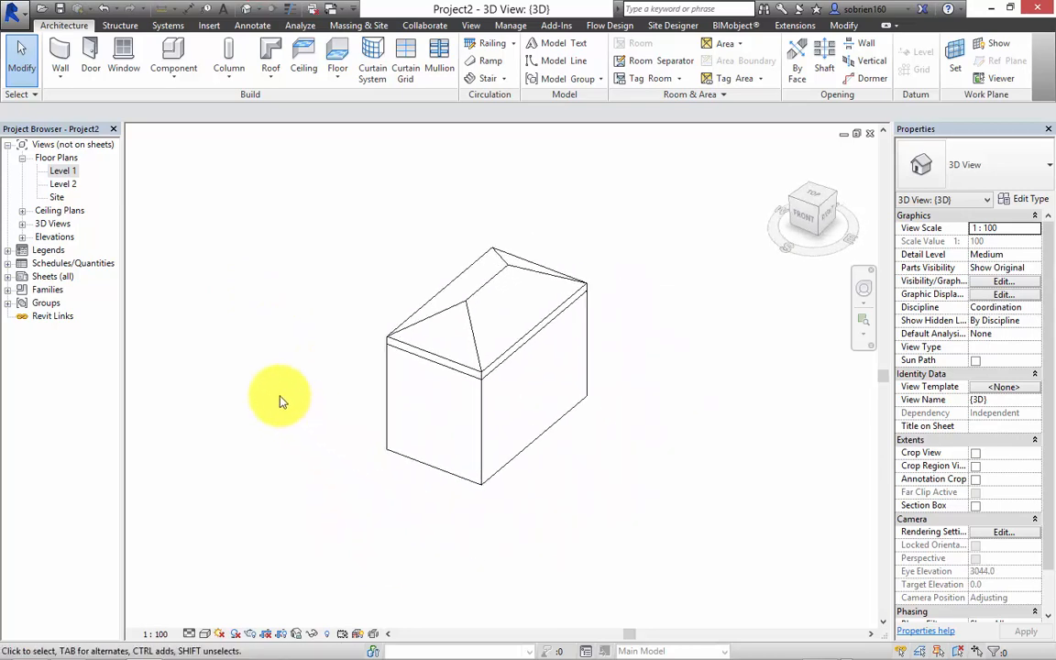
Save the house project to the Desktop as "hse type 1" and close its 3D and Level 1 views.
left_click(13, 11)
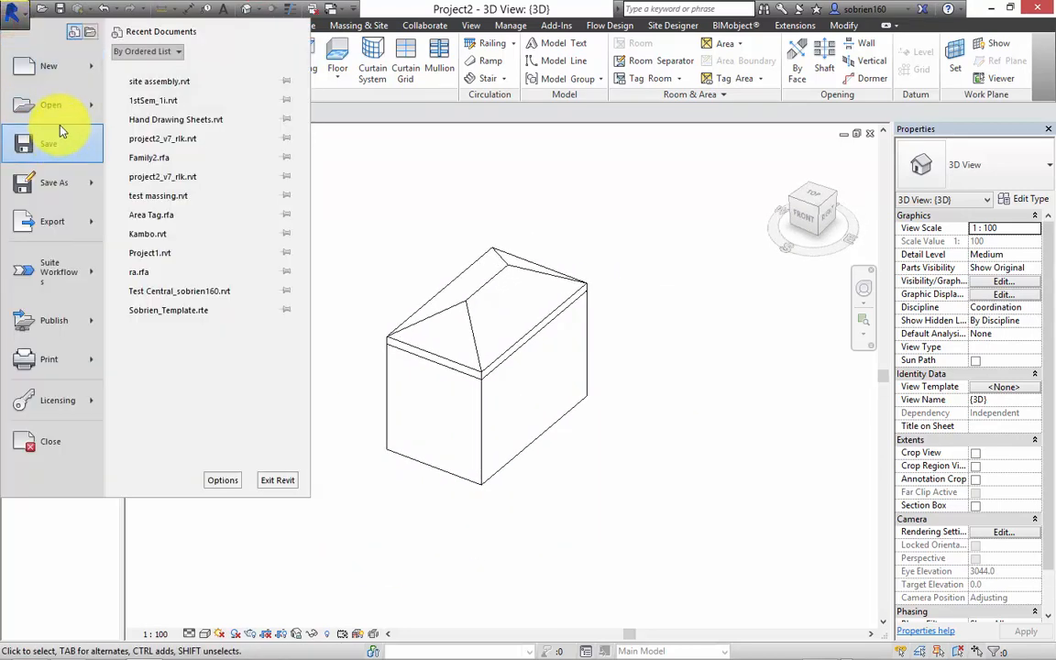
left_click(68, 180)
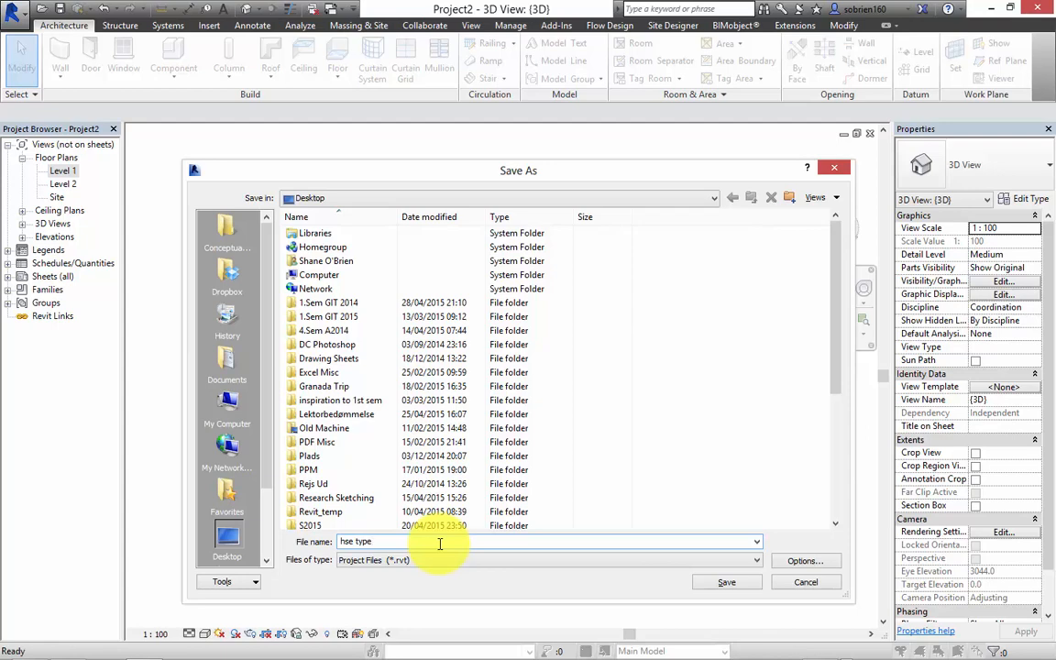
key("Return")
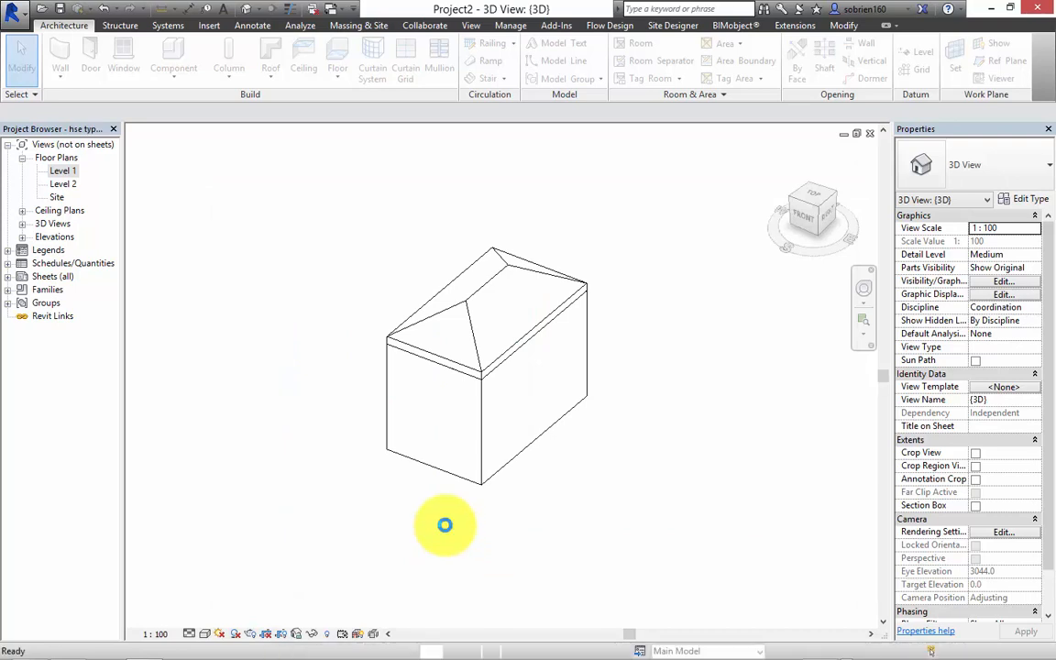
left_click(870, 132)
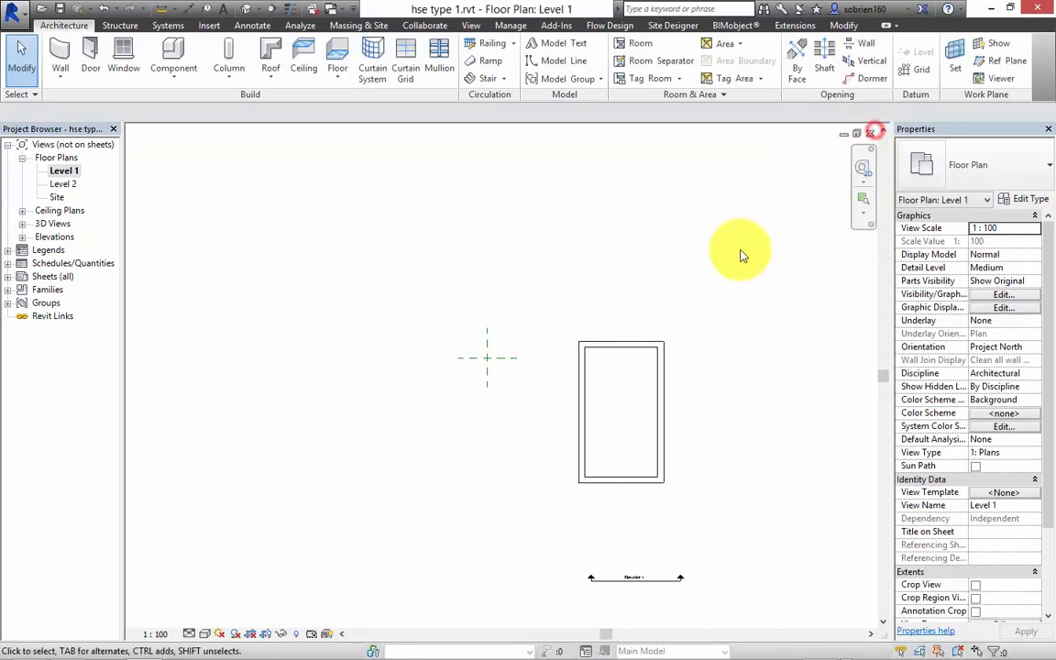
left_click(872, 134)
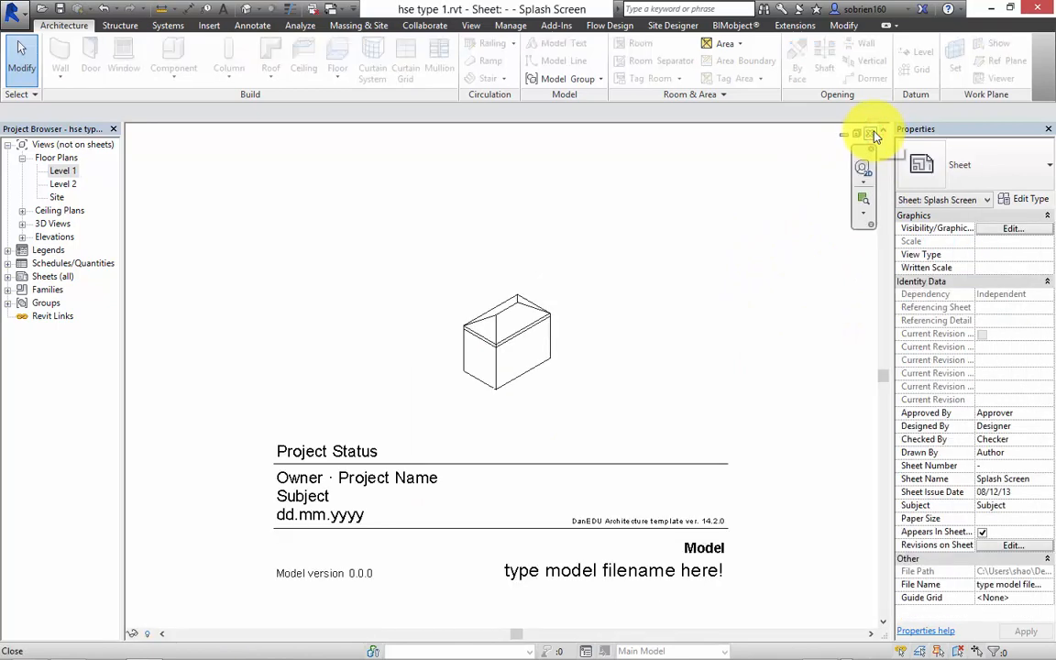
Close the house project's Splash Screen sheet and open the Elevation 1 view of the site assembly project.
left_click(870, 133)
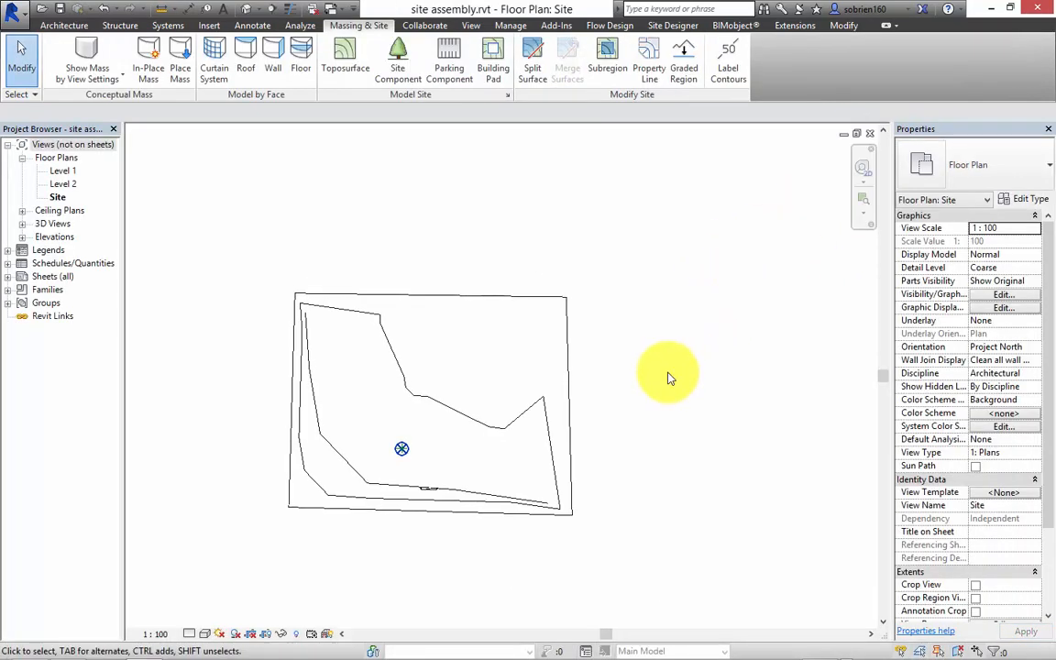
mouse_move(648, 483)
middle_mouse_down()
mouse_move(519, 464)
mouse_move(570, 495)
middle_mouse_up()
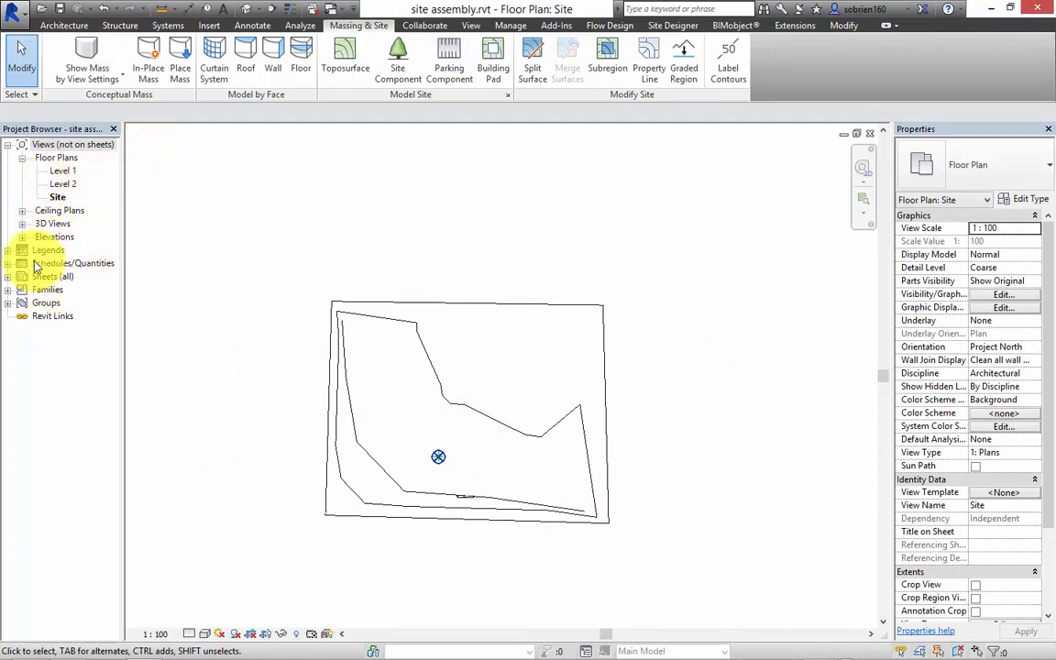
left_click(22, 236)
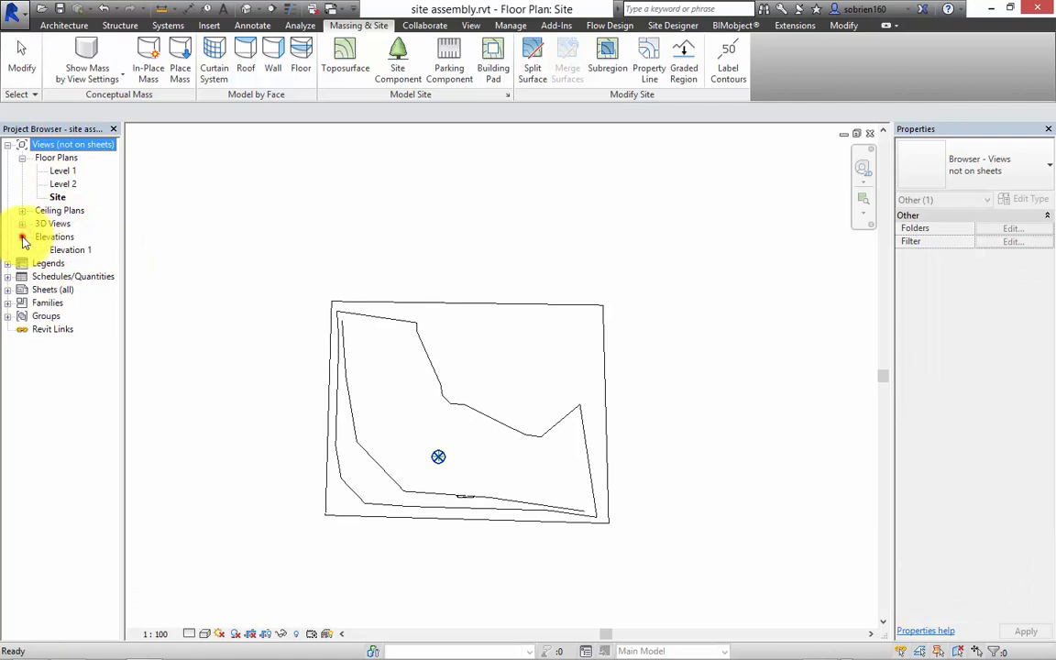
left_click(61, 250)
double_click(61, 250)
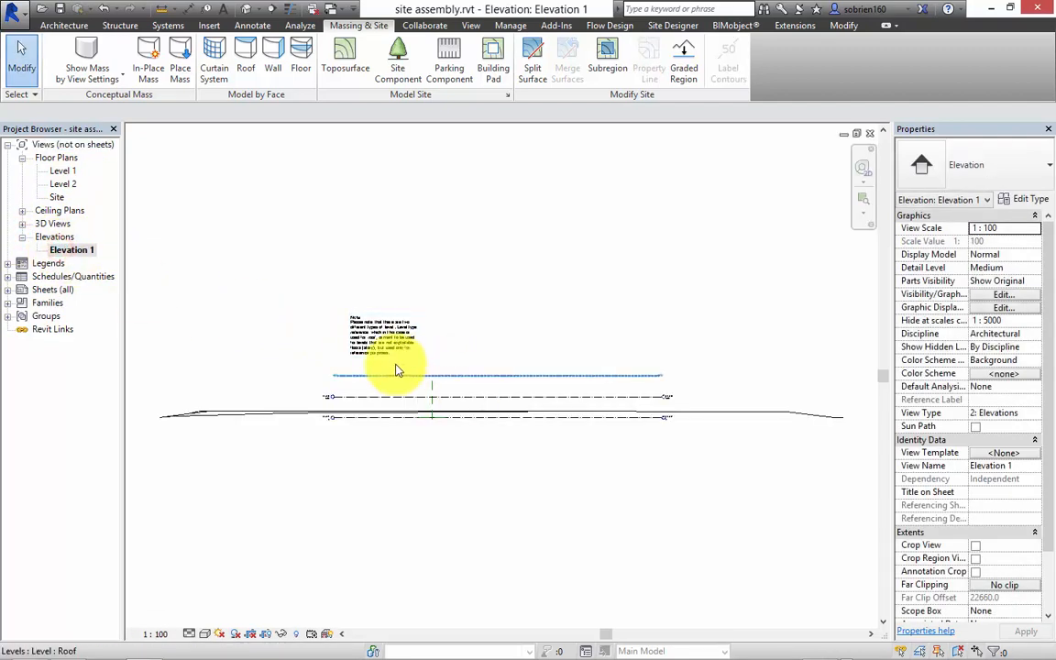
Delete the text note above the Roof level in the Elevation 1 view.
left_click(347, 305)
key("Delete")
scroll(512, 415, "up", 3)
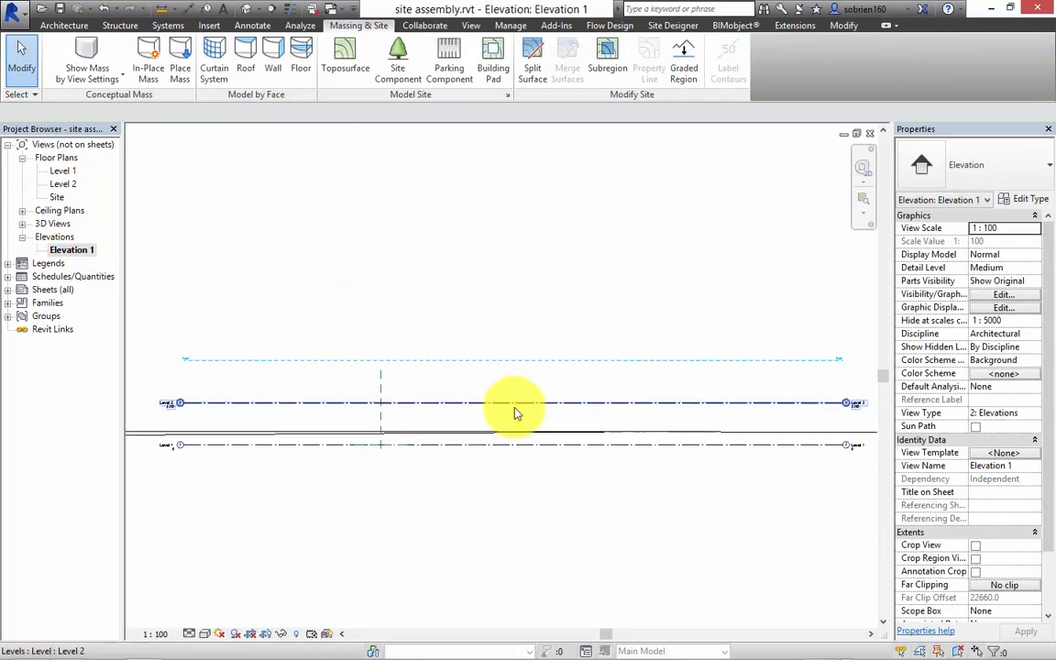
middle_click_drag(531, 421, 568, 468)
scroll(570, 414, "down", 4)
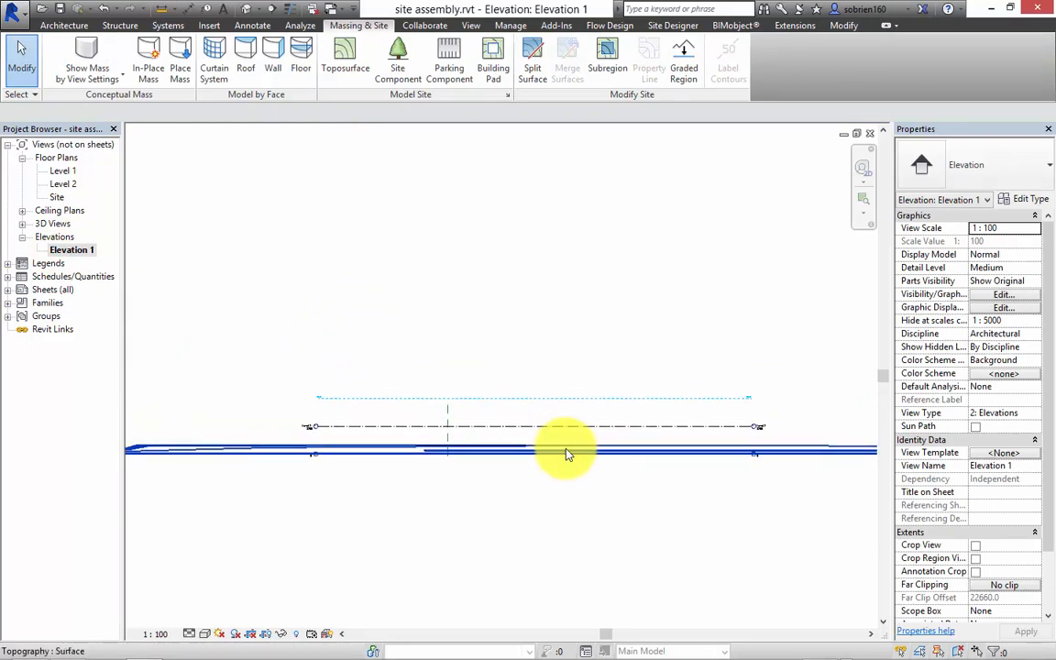
scroll(507, 444, "up", 2)
middle_click_drag(297, 499, 356, 500)
scroll(134, 439, "up", 5)
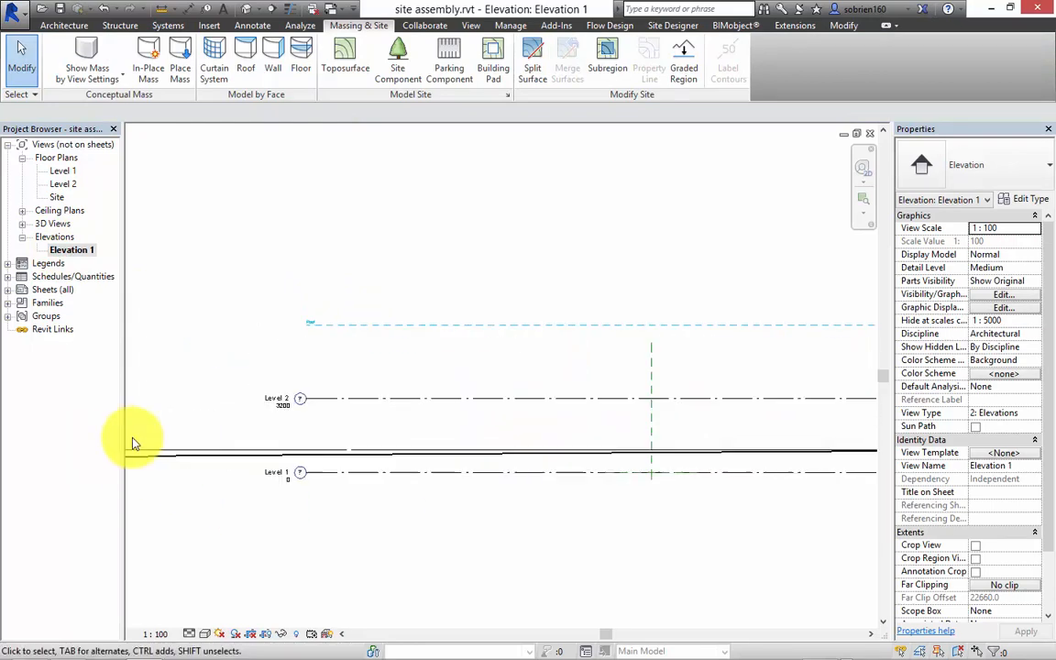
middle_click_drag(322, 452, 305, 465)
scroll(365, 410, "up", 2)
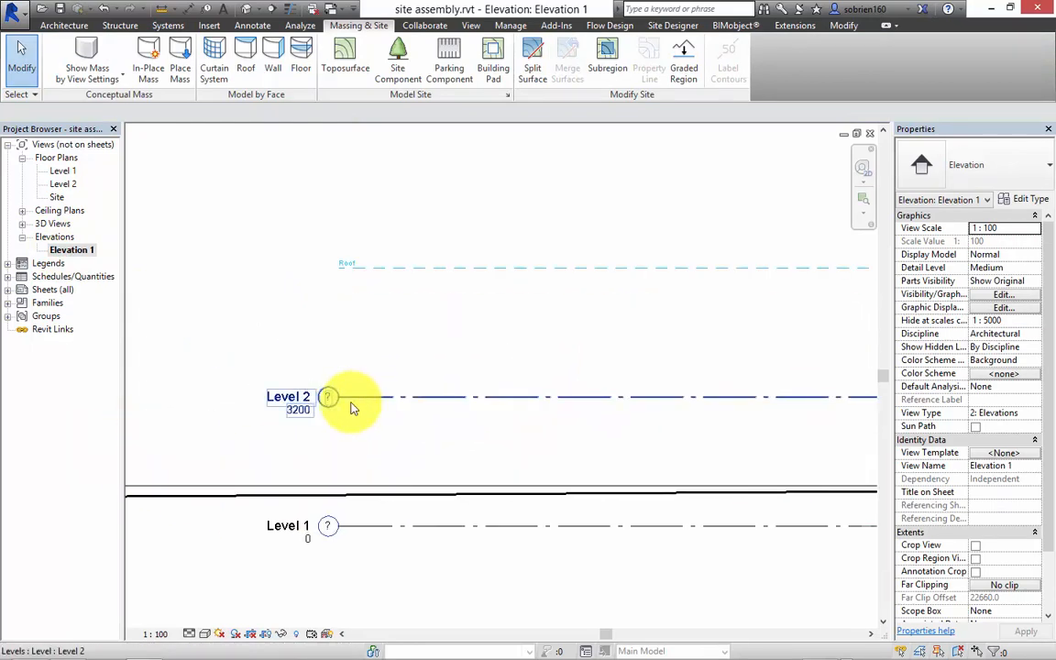
double_click(287, 400)
left_click(301, 409)
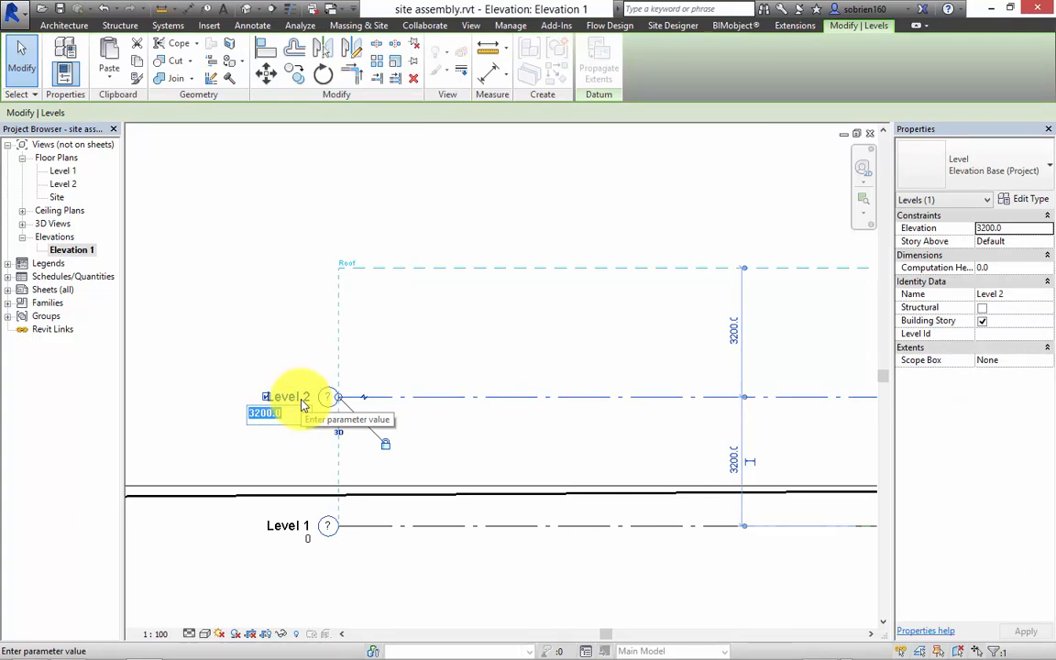
type("hse type 1 gr")
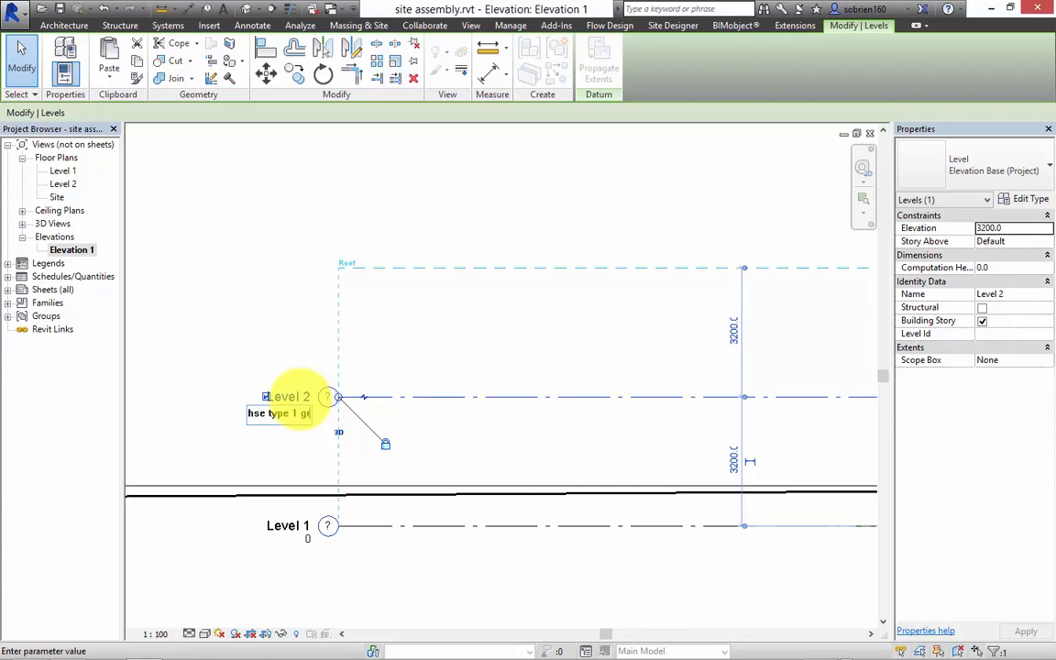
left_click(230, 461)
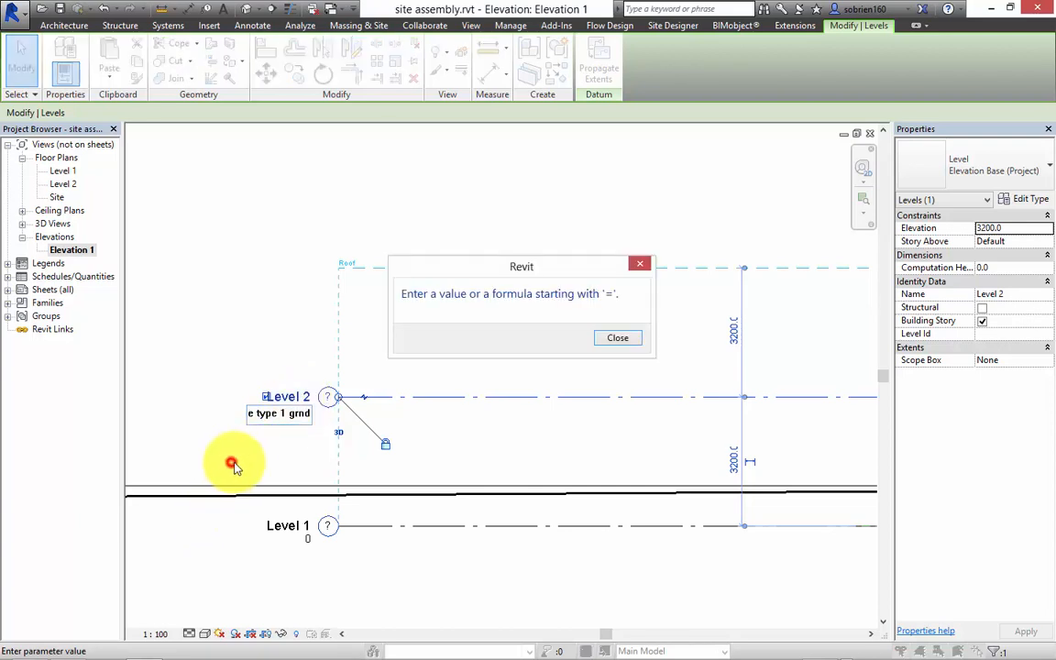
left_click(620, 337)
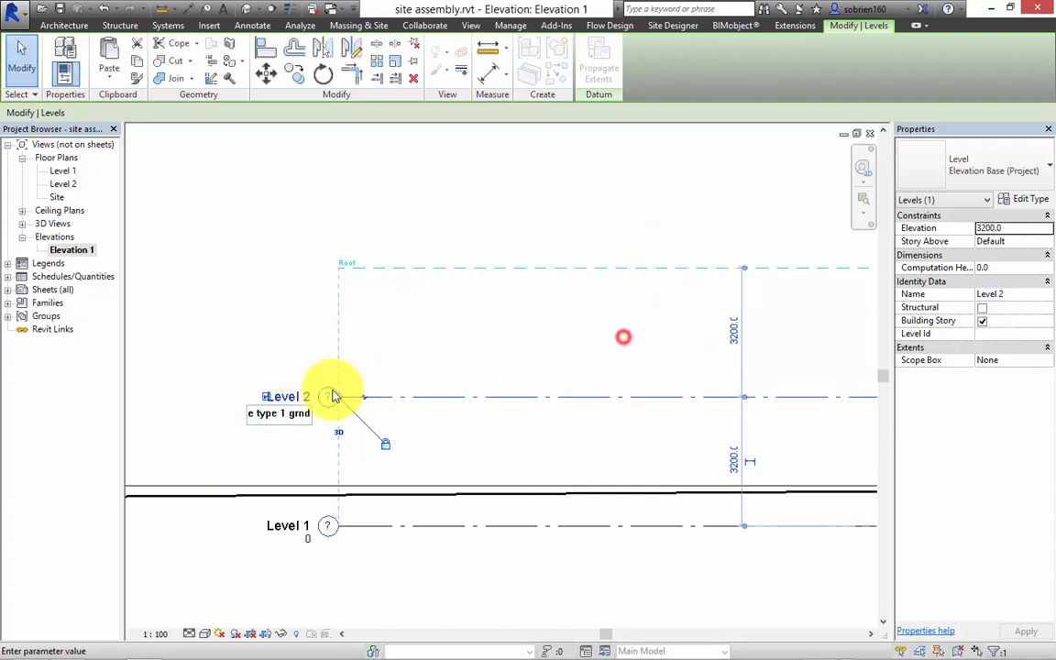
left_click_drag(289, 412, 216, 413)
left_click(272, 410)
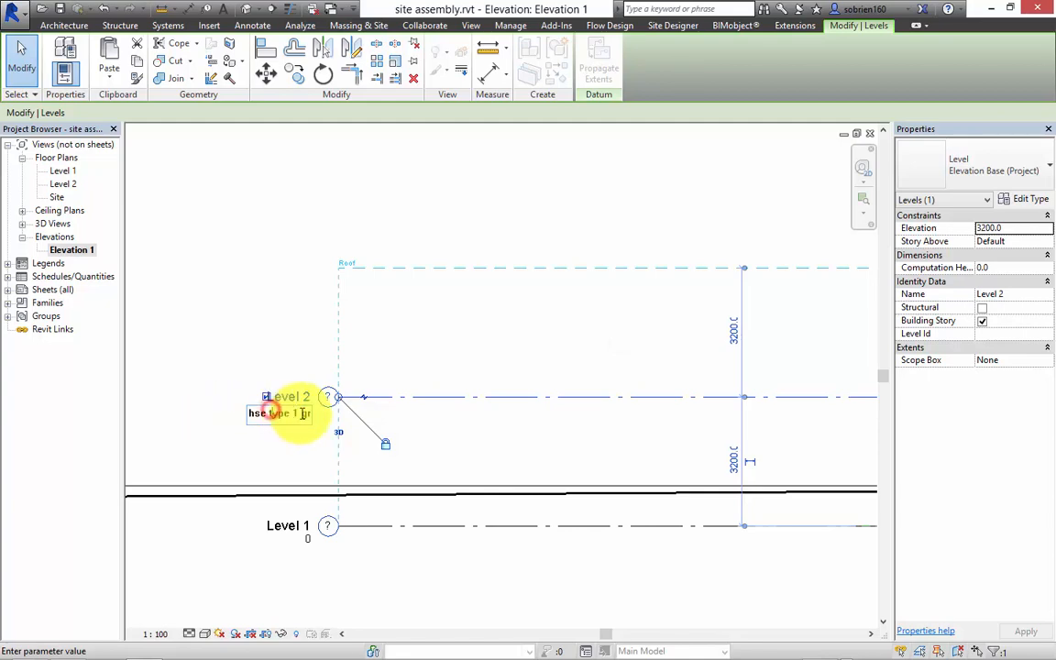
key("Escape")
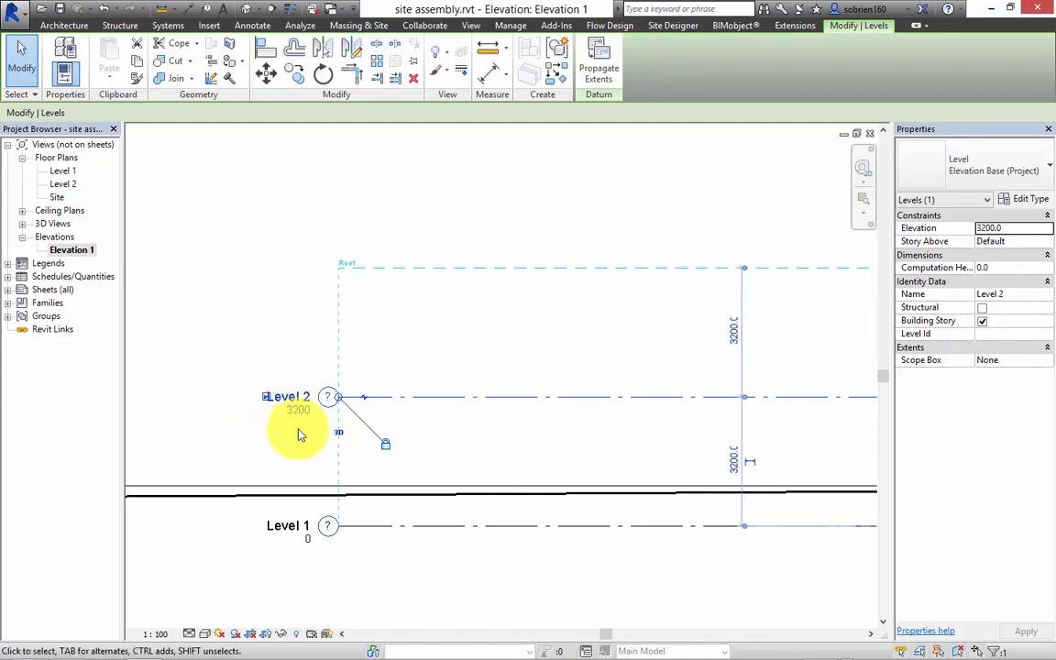
key("Escape")
Rename Level 2 as "hse type 1 grnd" and rename its corresponding views as well.
left_click(300, 397)
left_click(301, 396)
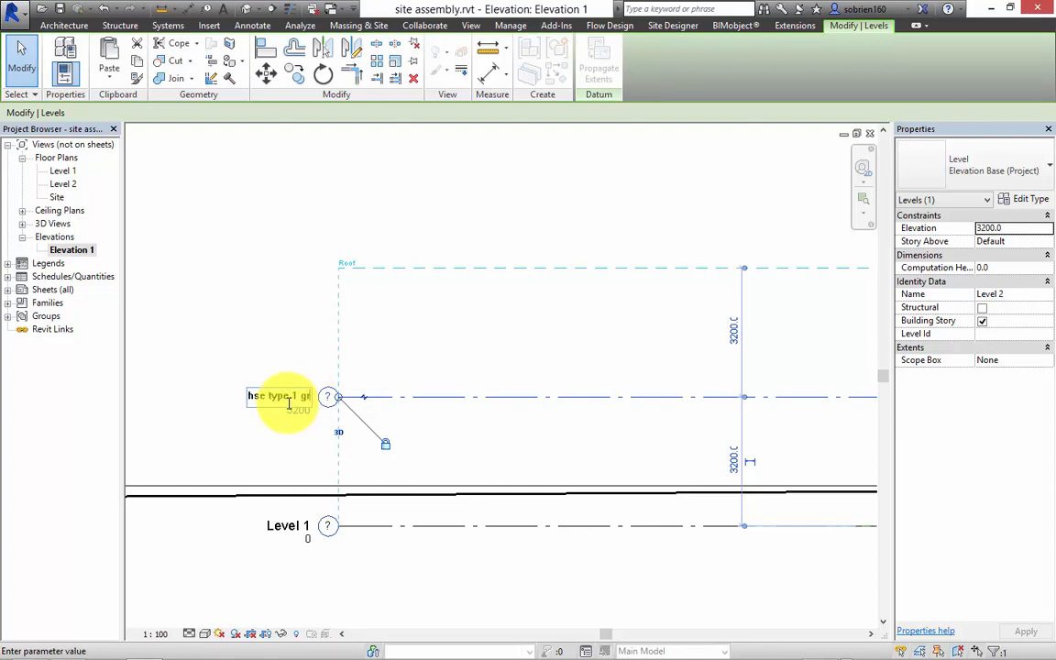
key("Return")
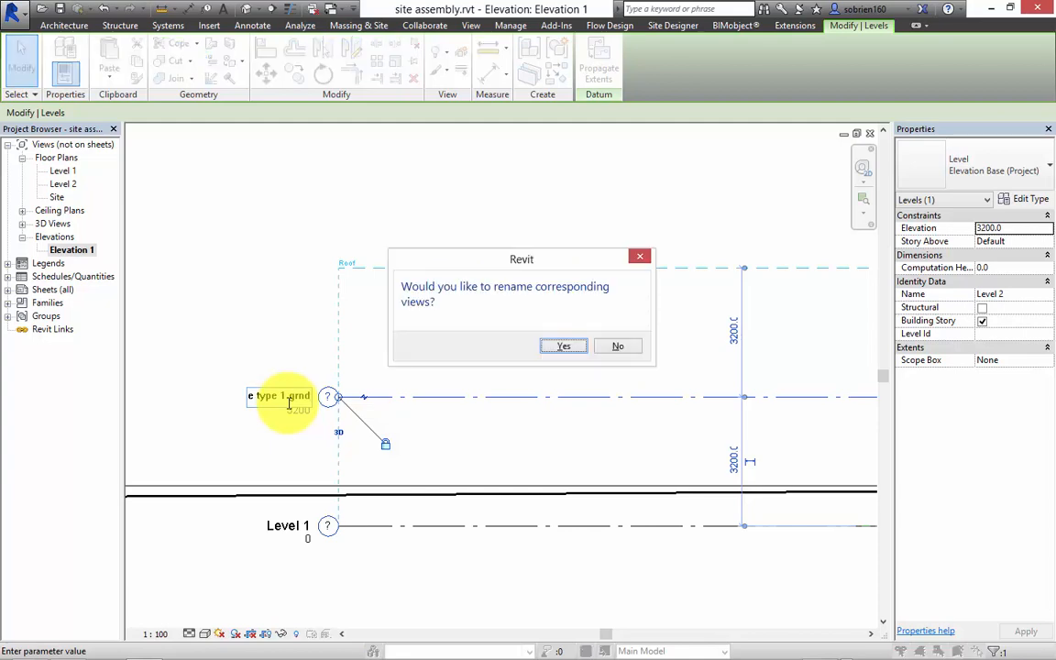
left_click(563, 345)
key("Escape")
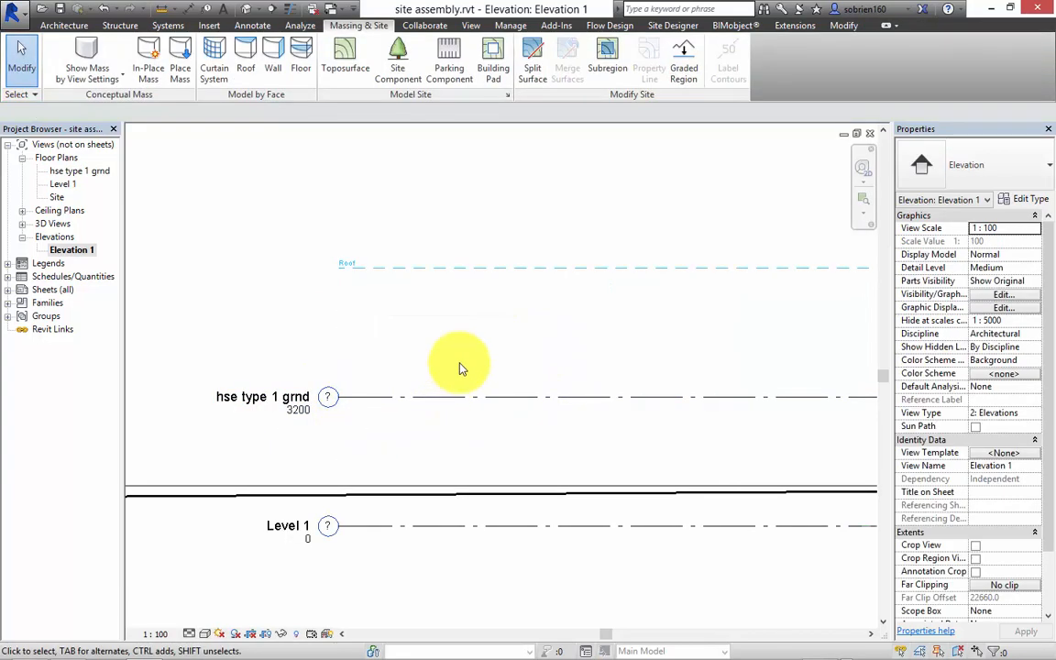
Lower the hse type 1 grnd level to 1100 and copy it about 800 mm upward.
left_click(459, 396)
left_click_drag(459, 396, 454, 481, "ctrl")
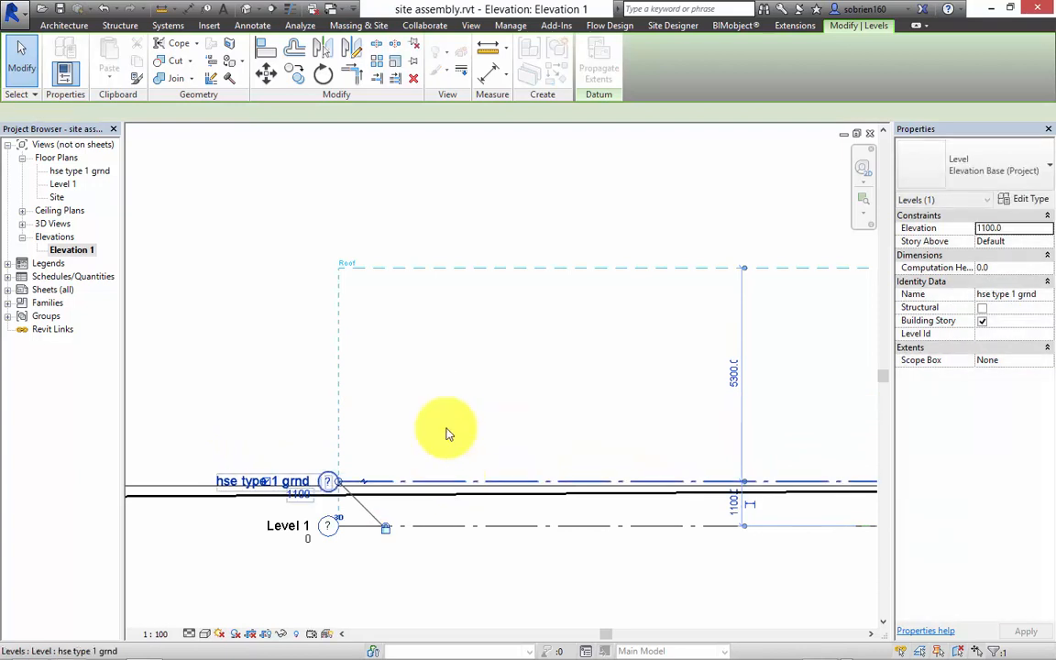
left_click(301, 73)
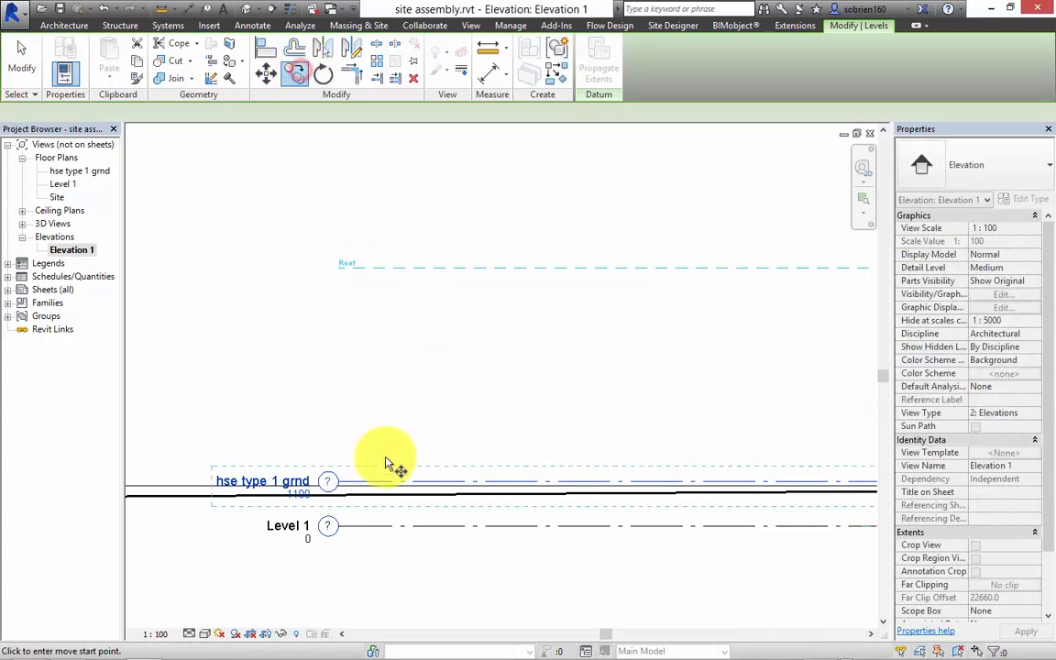
left_click(364, 480)
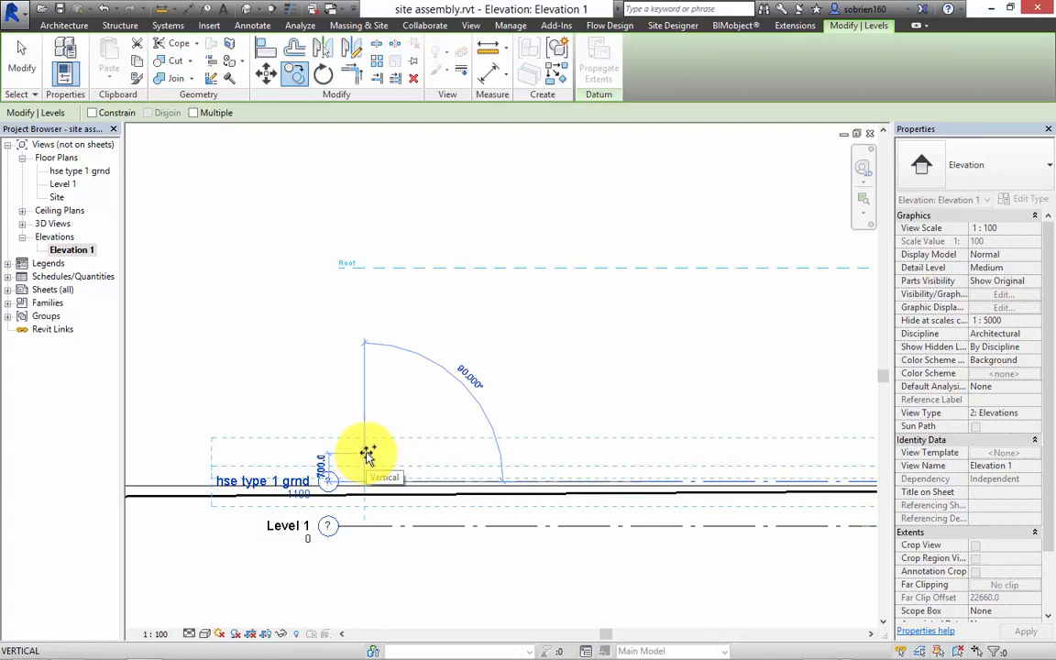
left_click(366, 449)
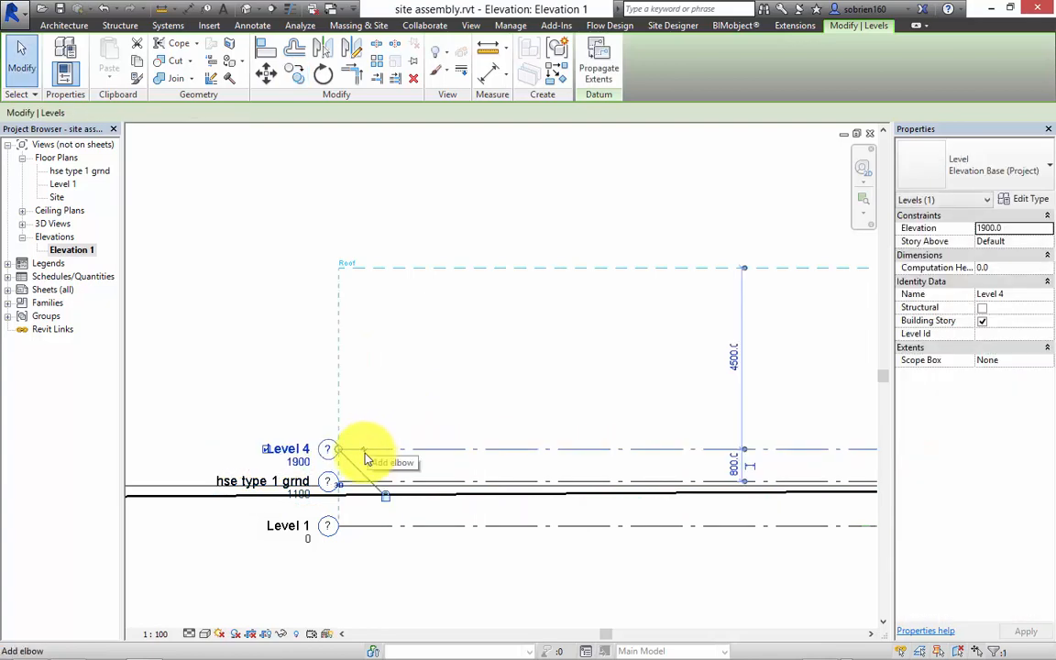
Copy the new level above hse type 1 grnd vertically upward by about 700 mm.
scroll(364, 459, "up", 4)
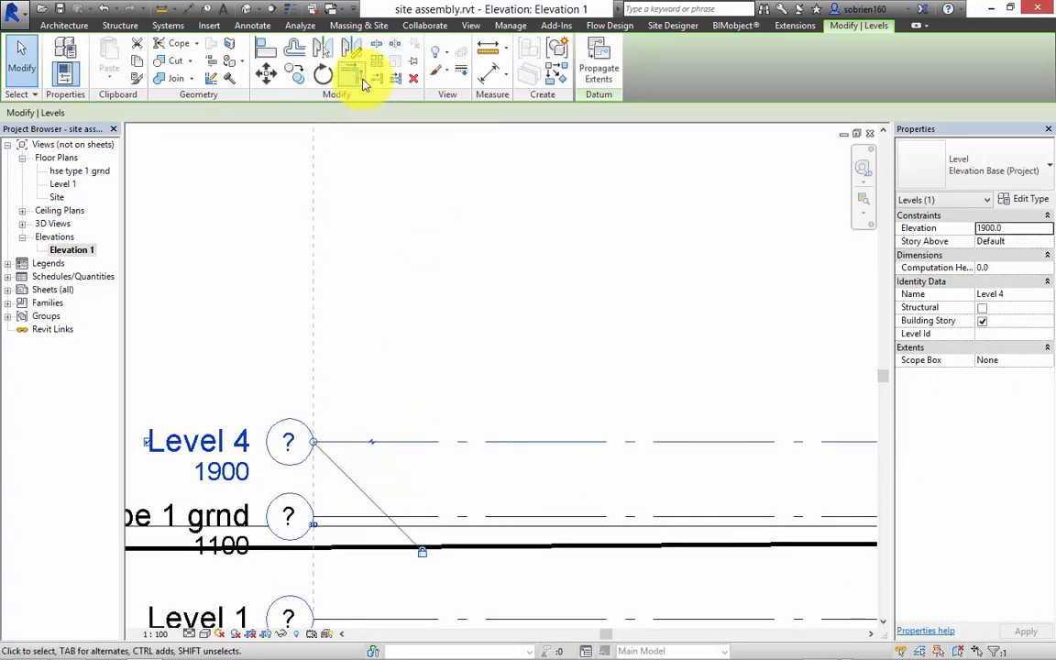
left_click(293, 73)
left_click(424, 445)
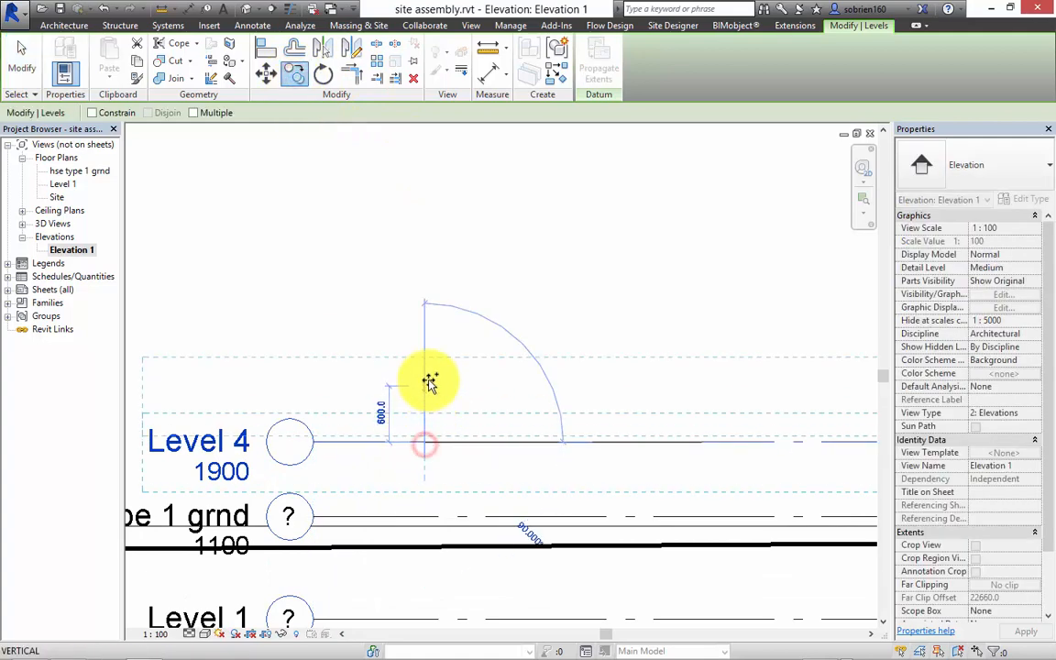
left_click(427, 371)
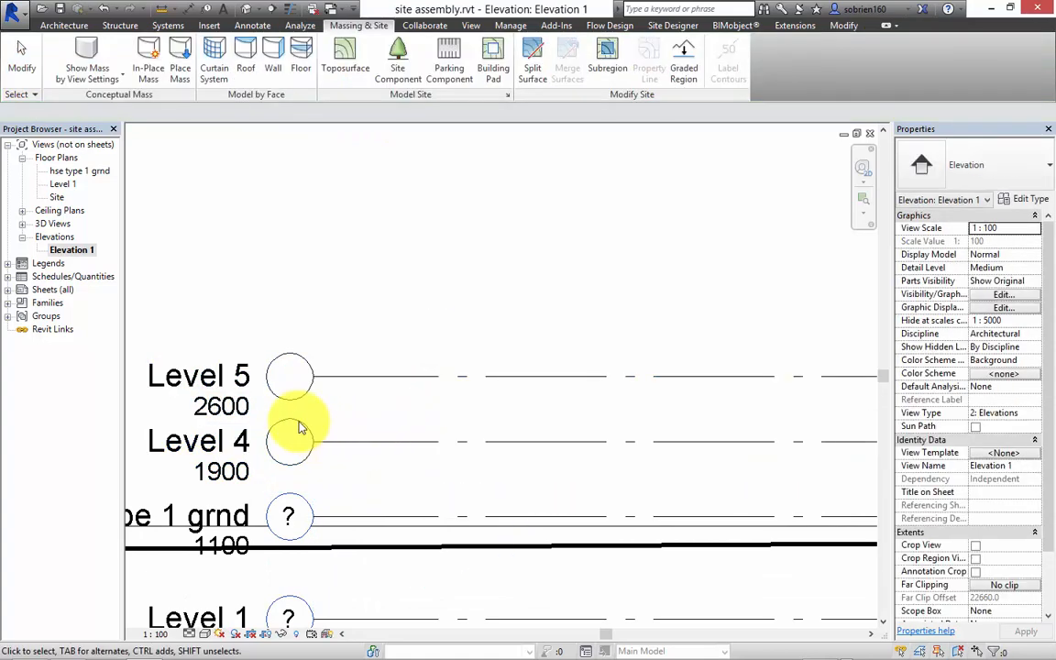
Rename the level at 1900 as "2" and the level at 2600 as "3".
left_click(196, 443)
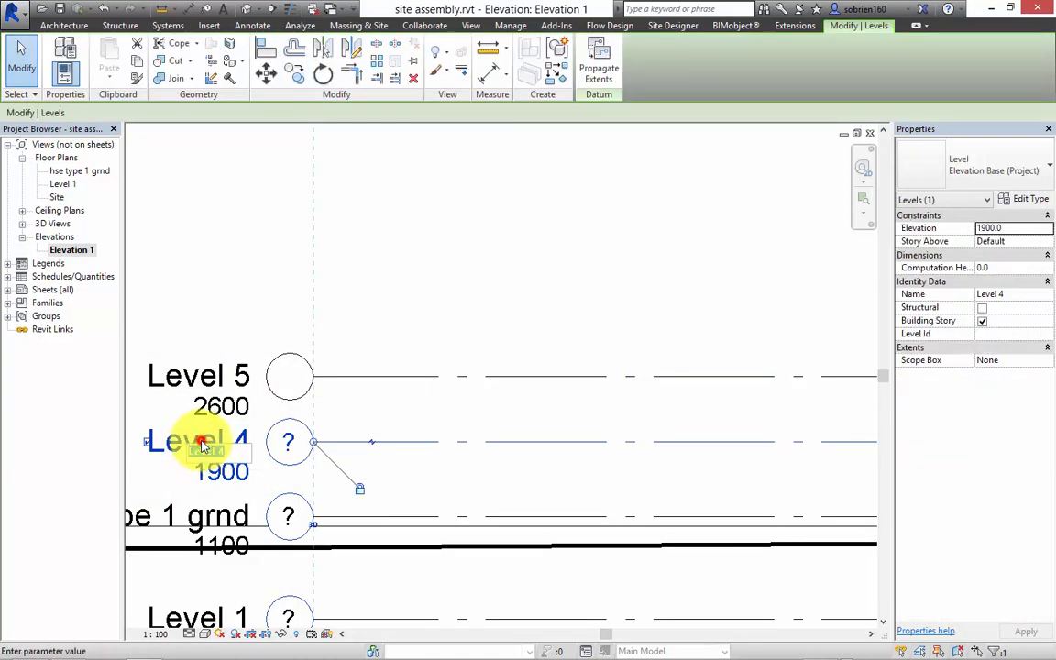
left_click(201, 445)
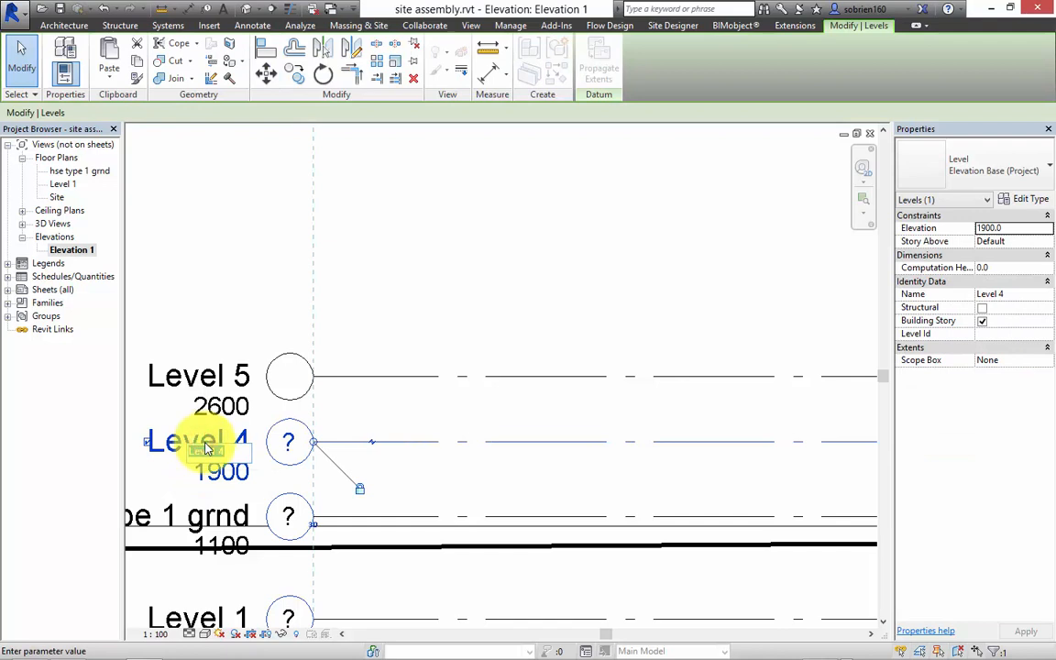
type("2")
left_click(250, 341)
left_click(214, 373)
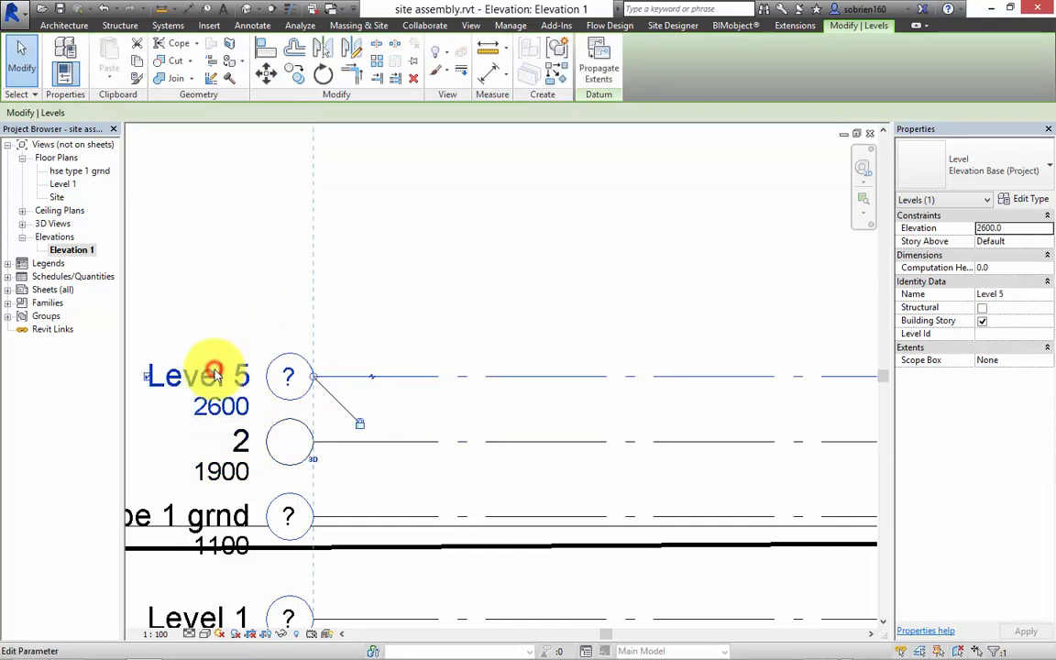
left_click(213, 373)
type("3")
left_click(217, 306)
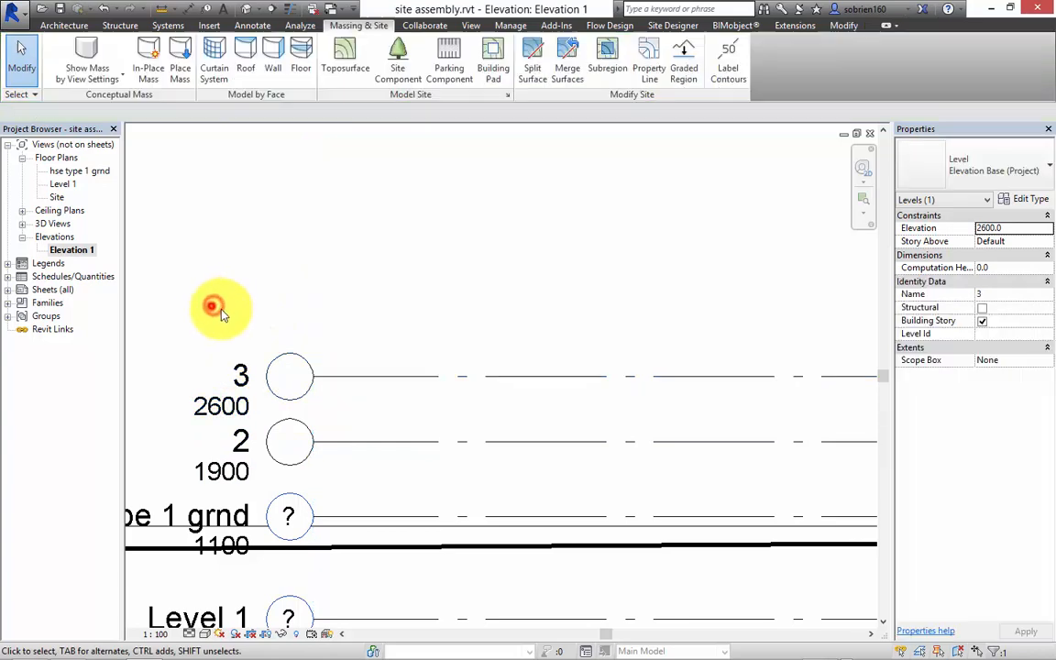
Examine the heights of all levels against the site topography across the elevation.
scroll(523, 347, "down", 4)
middle_click_drag(523, 347, 236, 425)
scroll(436, 387, "down", 5)
scroll(389, 391, "down", 2)
middle_click_drag(543, 379, 547, 377)
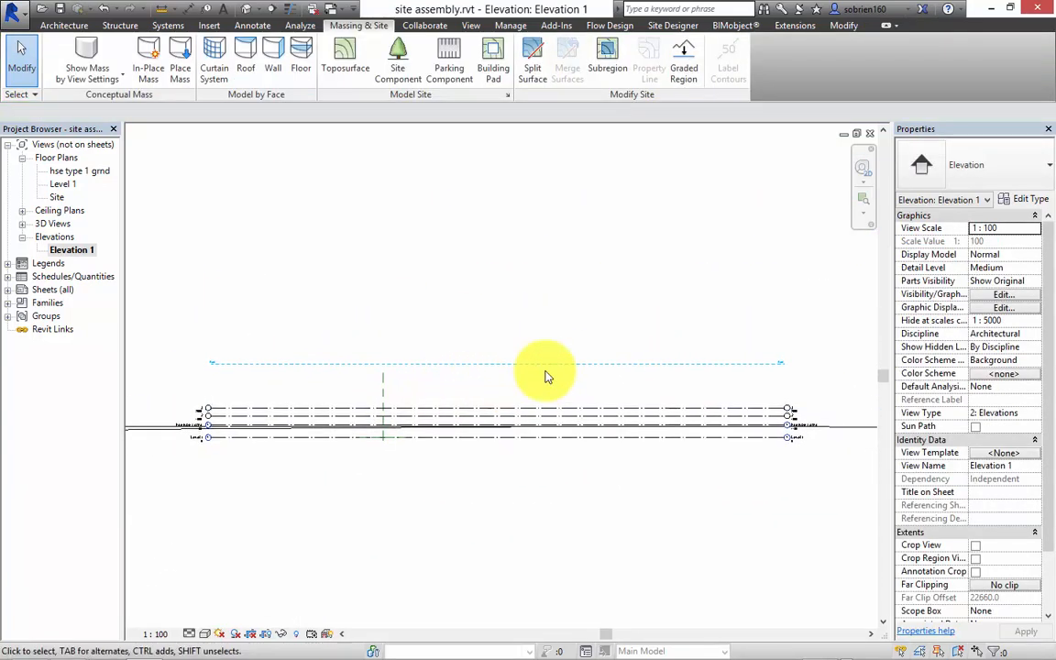
scroll(664, 386, "up", 3)
middle_click_drag(787, 406, 754, 375)
Select the hse type 1 grnd, 2 and 3 levels and nudge them down together to 980, 1780 and 2480.
middle_click_drag(320, 496, 861, 441)
scroll(249, 391, "up", 1)
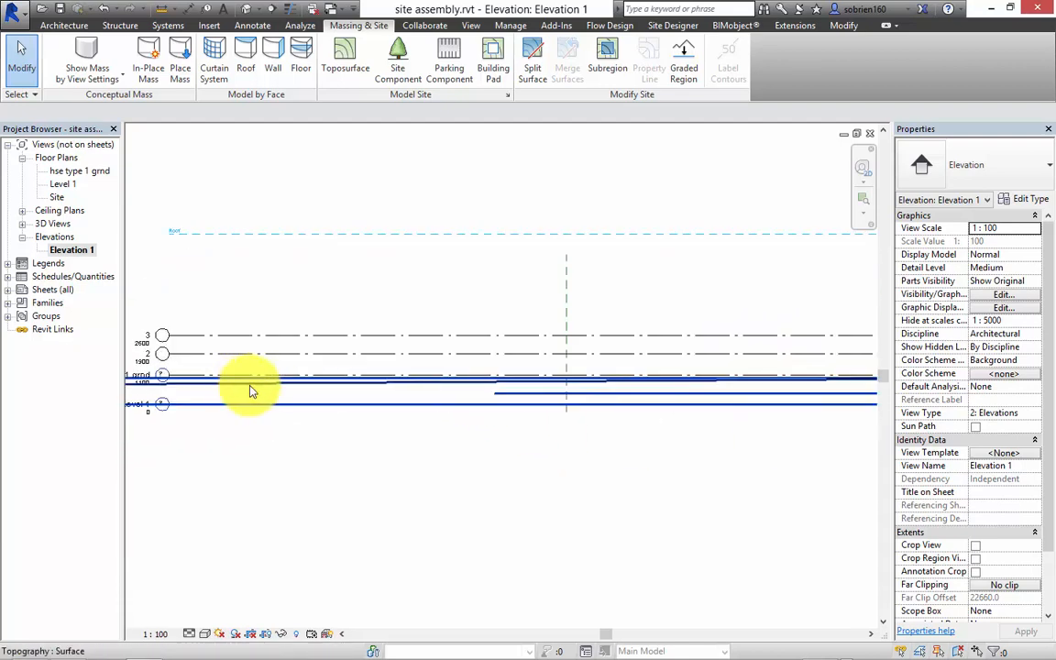
middle_click_drag(249, 391, 560, 411)
scroll(440, 367, "up", 5)
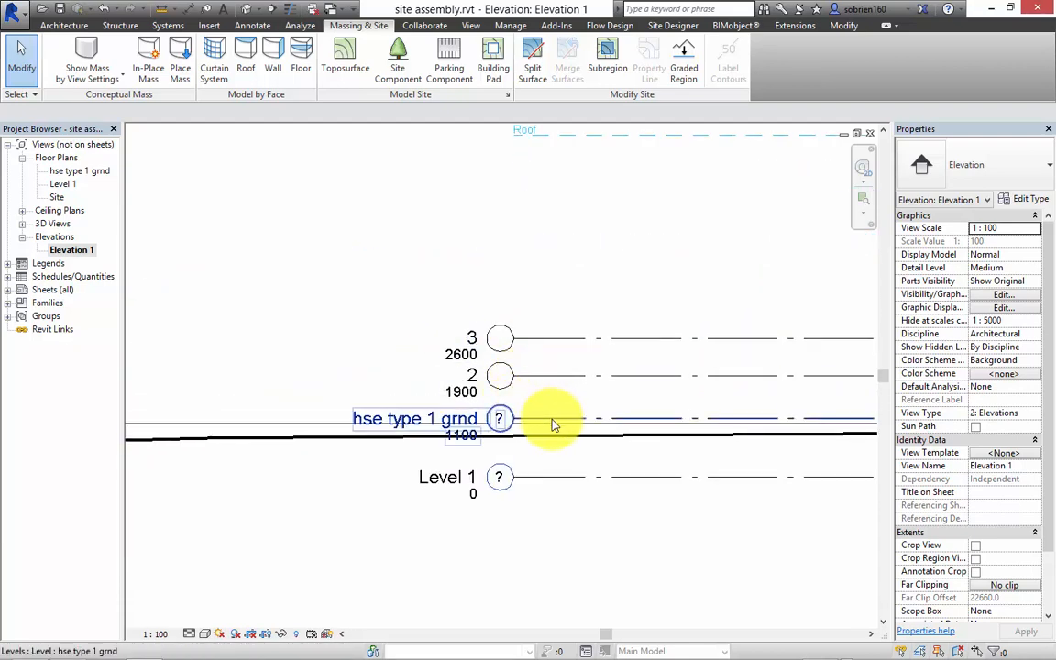
left_click(552, 419)
left_click(561, 375, "ctrl")
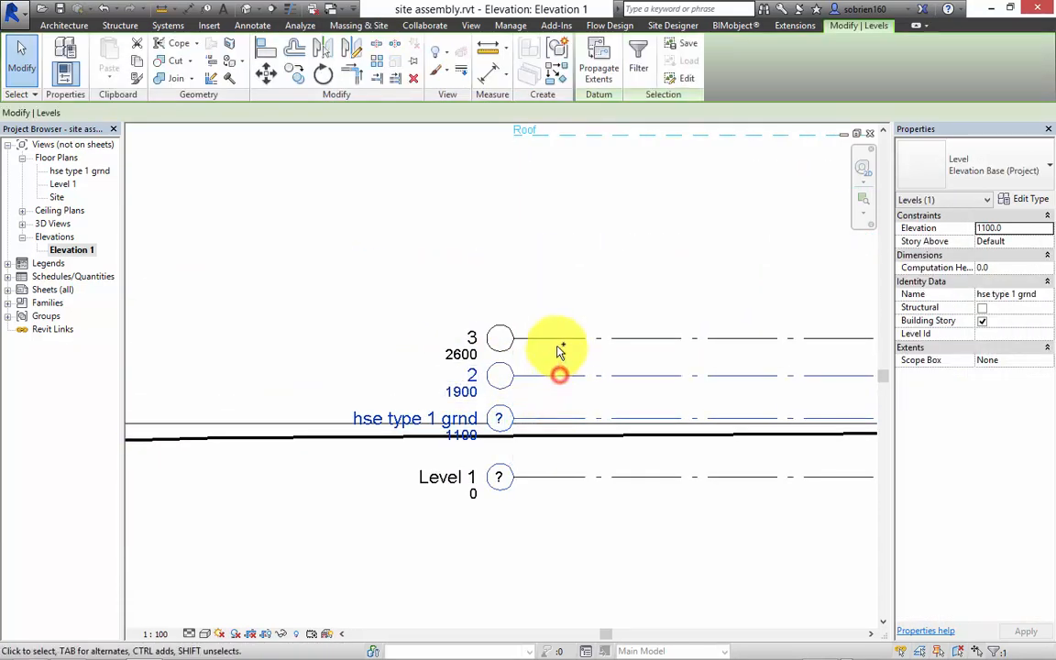
left_click(558, 338, "ctrl")
key("Down")
key("Down")
key("Down")
key("Down")
key("Down")
key("Down")
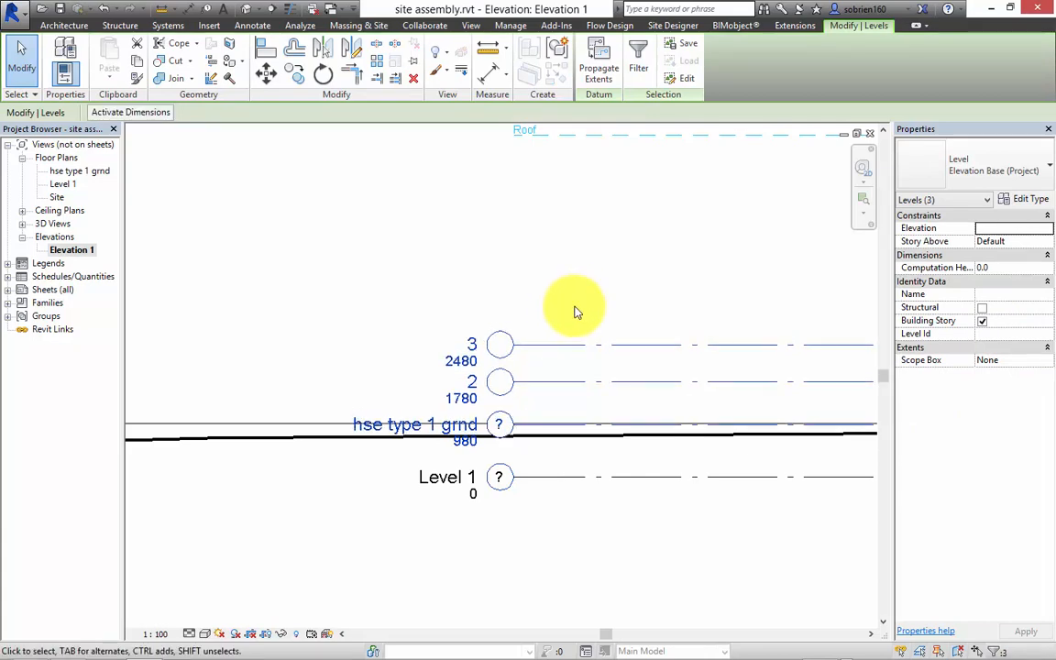
middle_click_drag(666, 305, 594, 419)
middle_click_drag(500, 472, 732, 412)
left_click(529, 451)
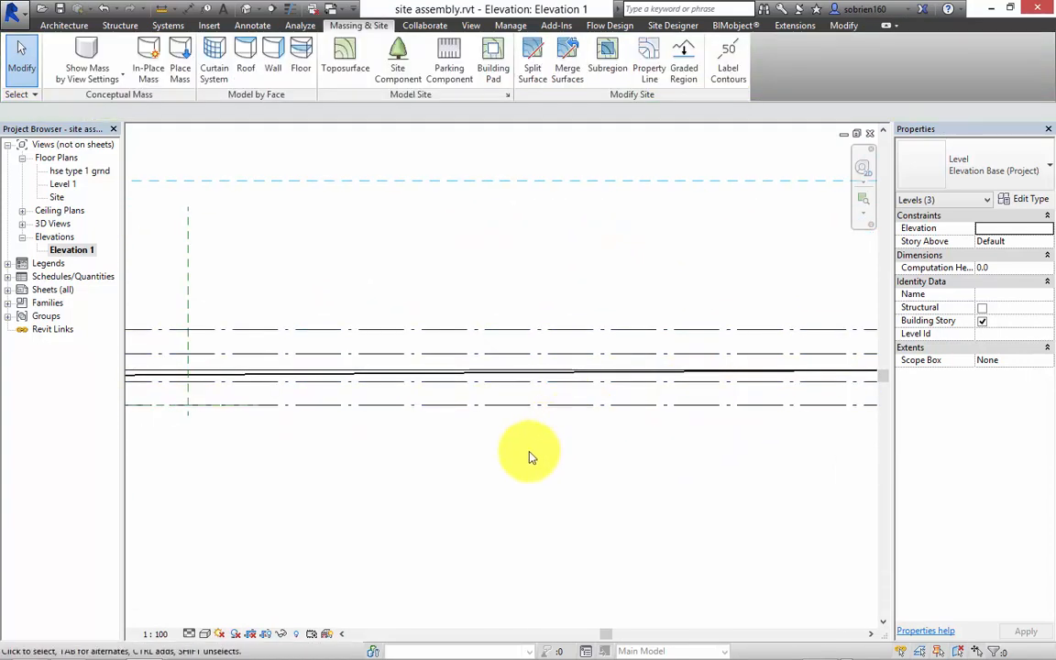
Open the default 3D view of the site assembly project.
middle_click_drag(476, 443, 697, 447)
scroll(696, 447, "down", 2)
left_click(250, 9)
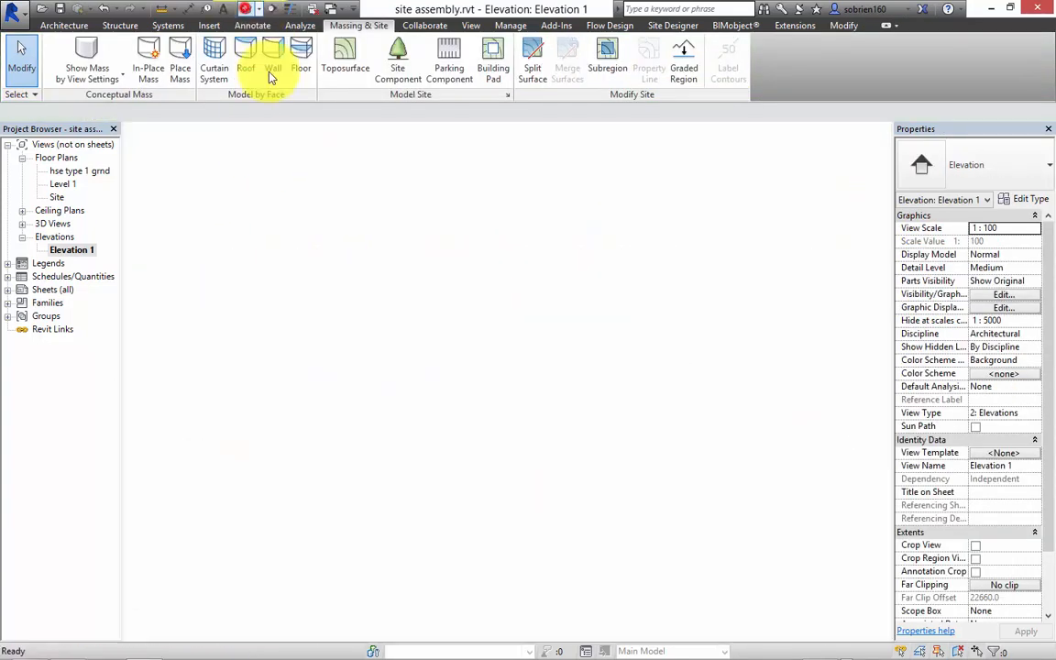
left_click(209, 25)
left_click(55, 81)
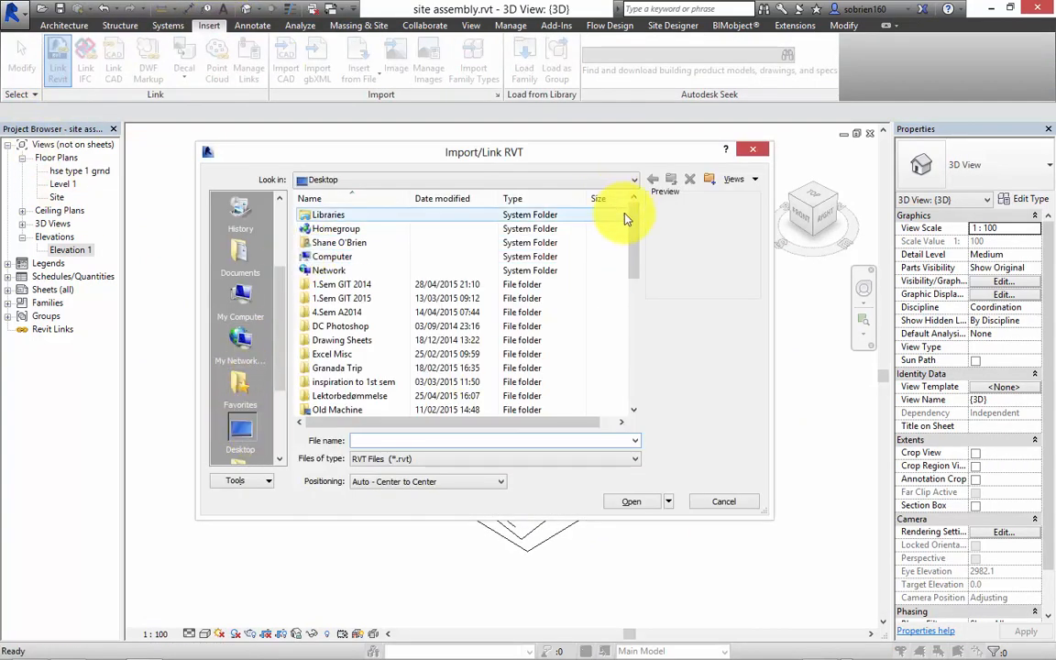
left_click_drag(632, 218, 631, 377)
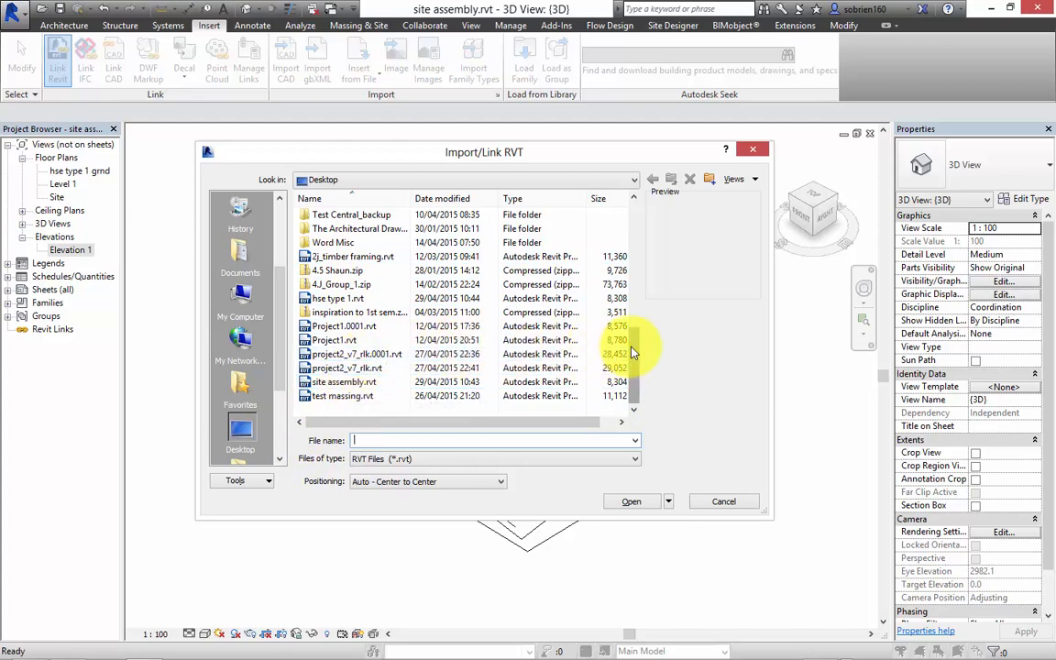
left_click_drag(631, 334, 645, 211)
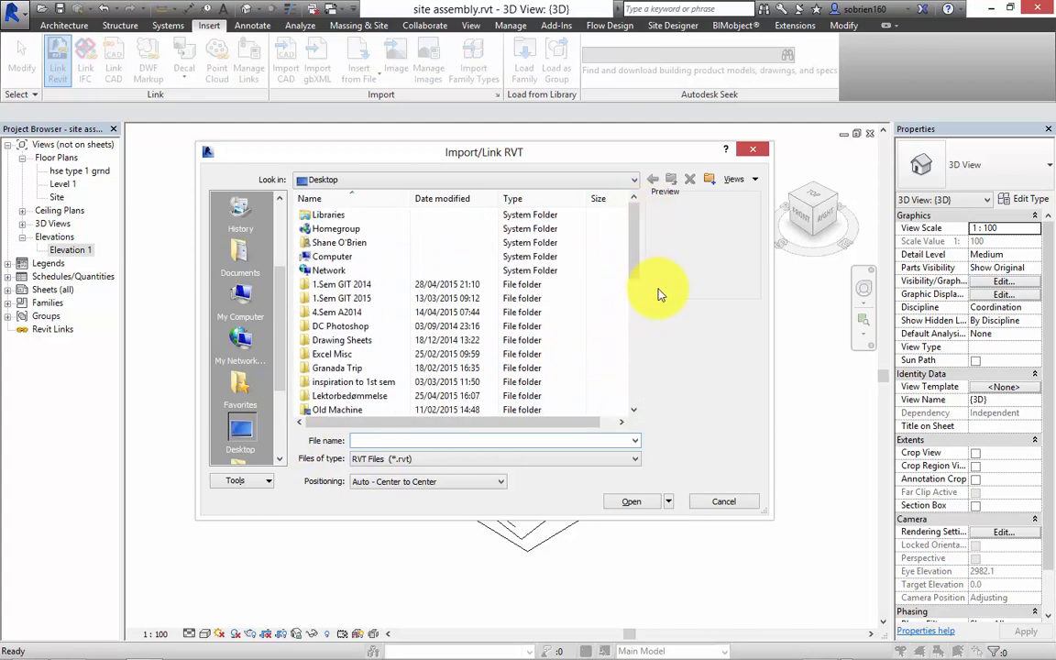
left_click(752, 148)
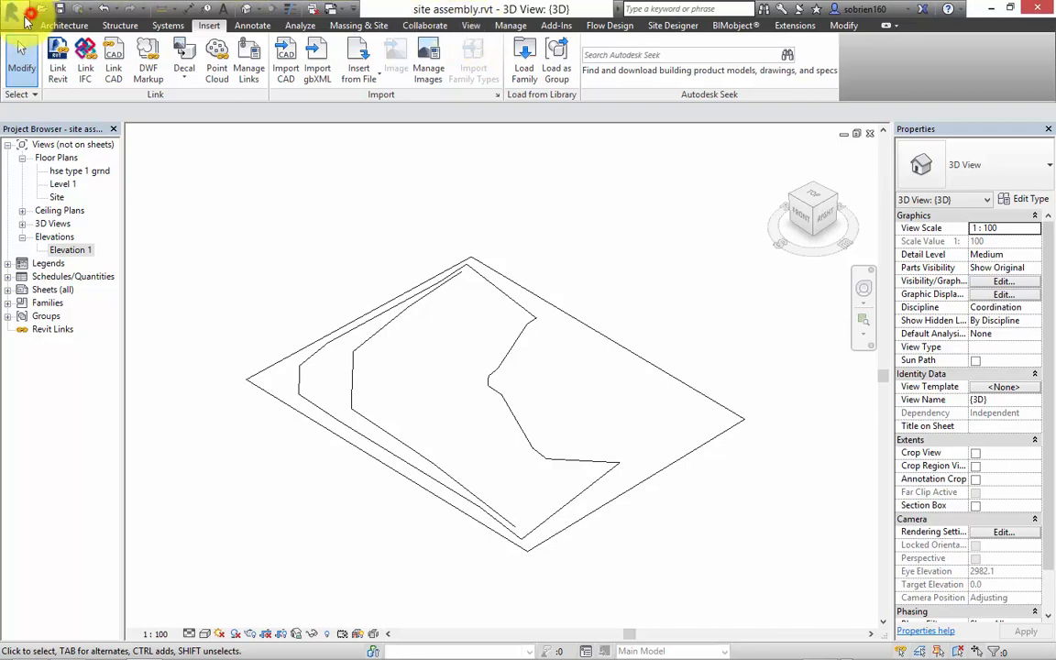
Switch to the hse type 1.rvt project, check its save location without saving a copy, and close it to return to site assembly.
left_click(20, 12)
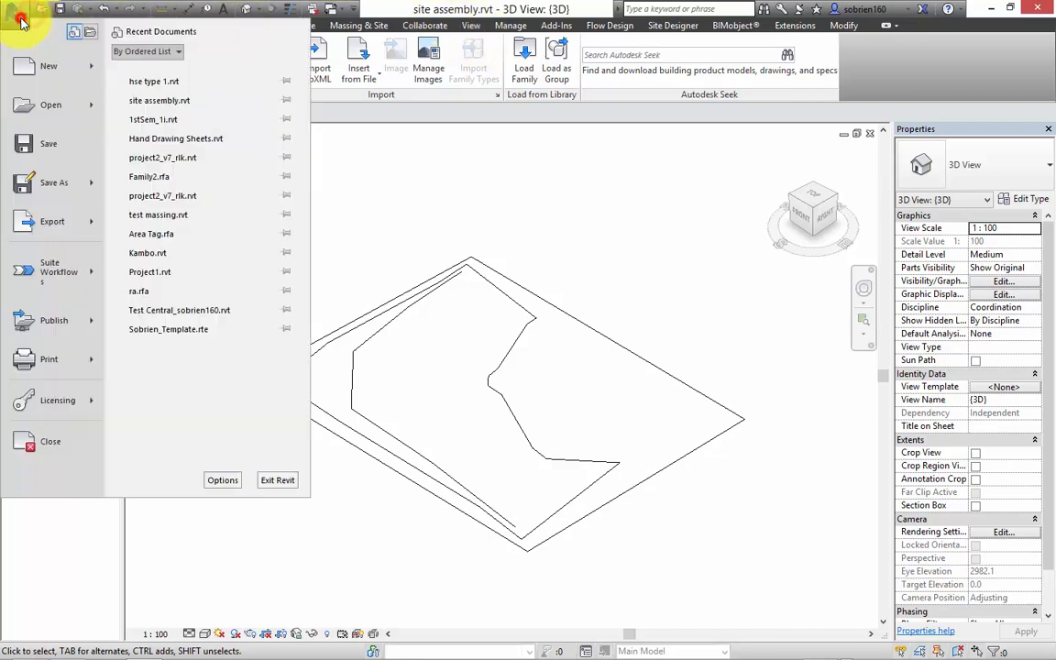
left_click(146, 83)
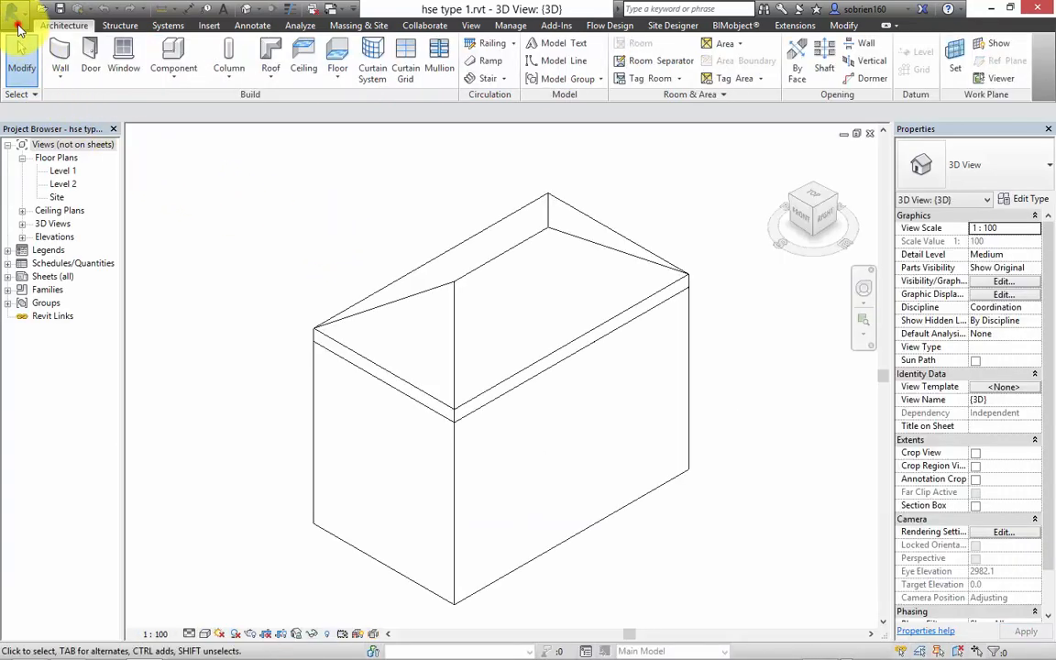
left_click(19, 28)
mouse_move(49, 174)
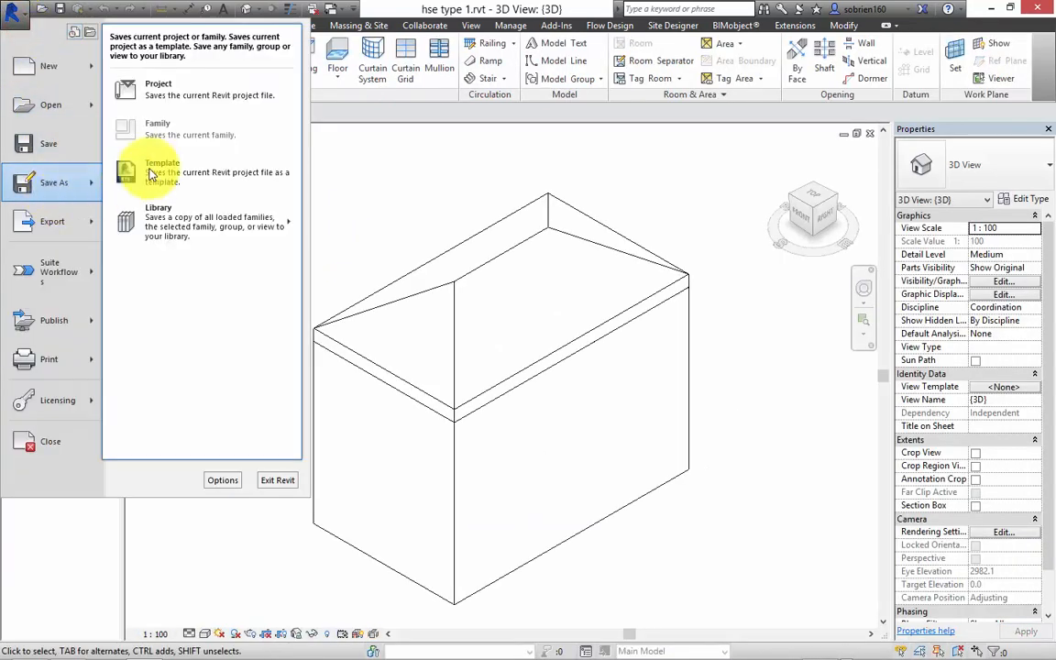
left_click(168, 97)
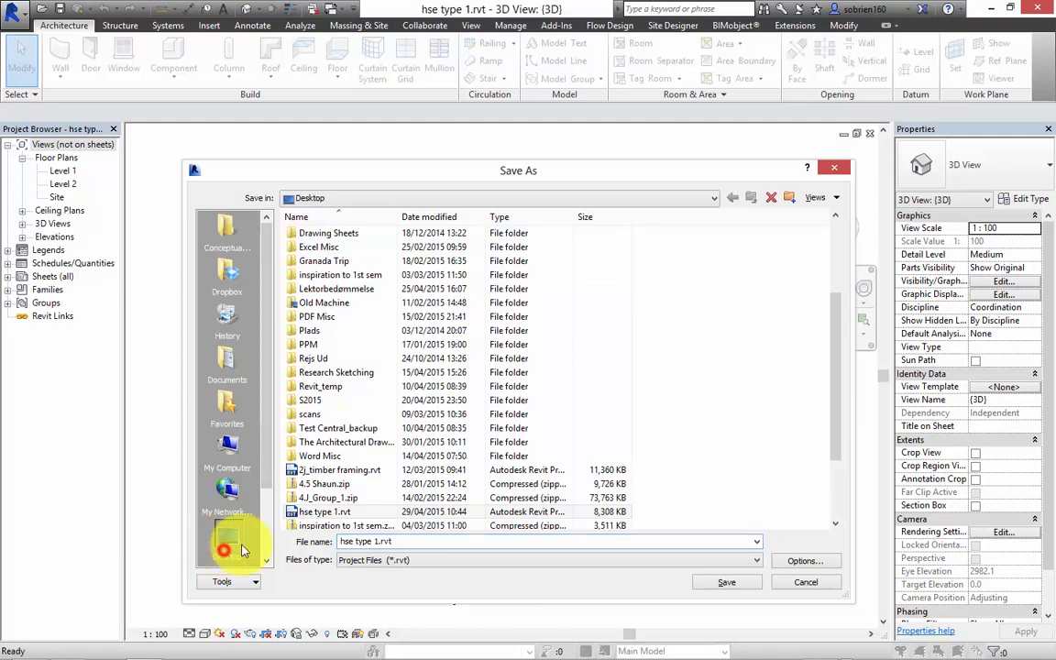
key("Escape")
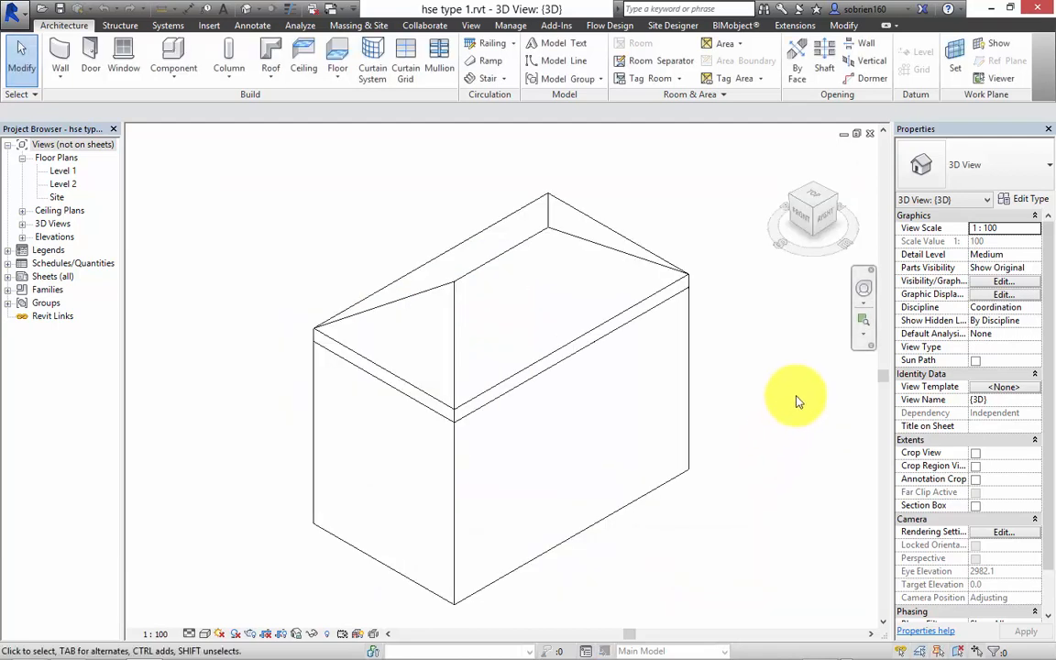
left_click(869, 133)
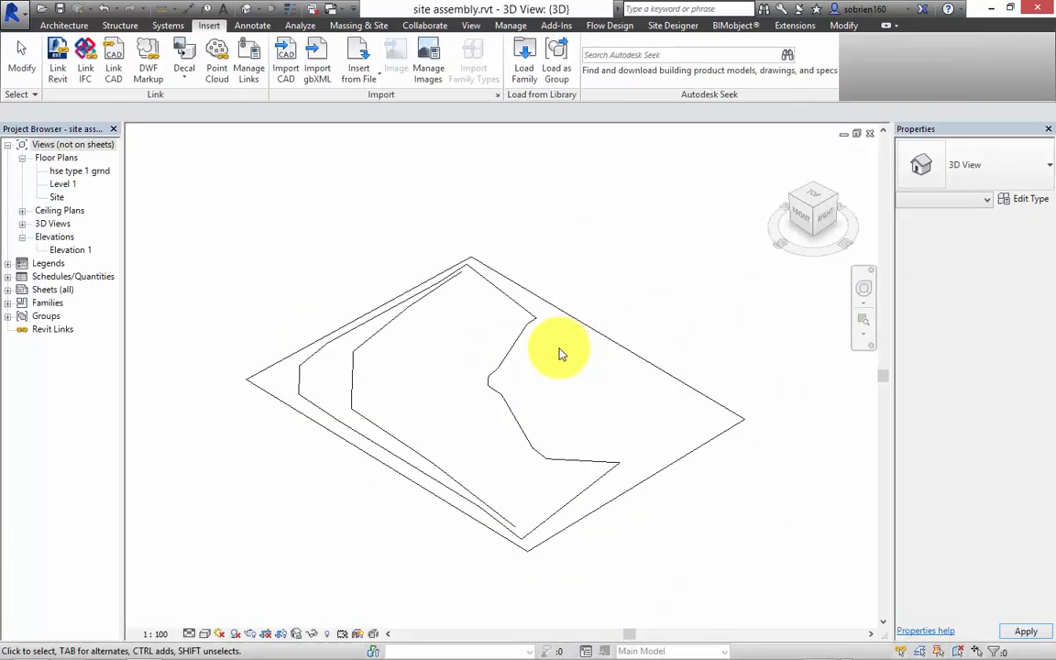
Link hse type 1.rvt from the Desktop into the site assembly using Auto - Center to Center positioning.
left_click(56, 55)
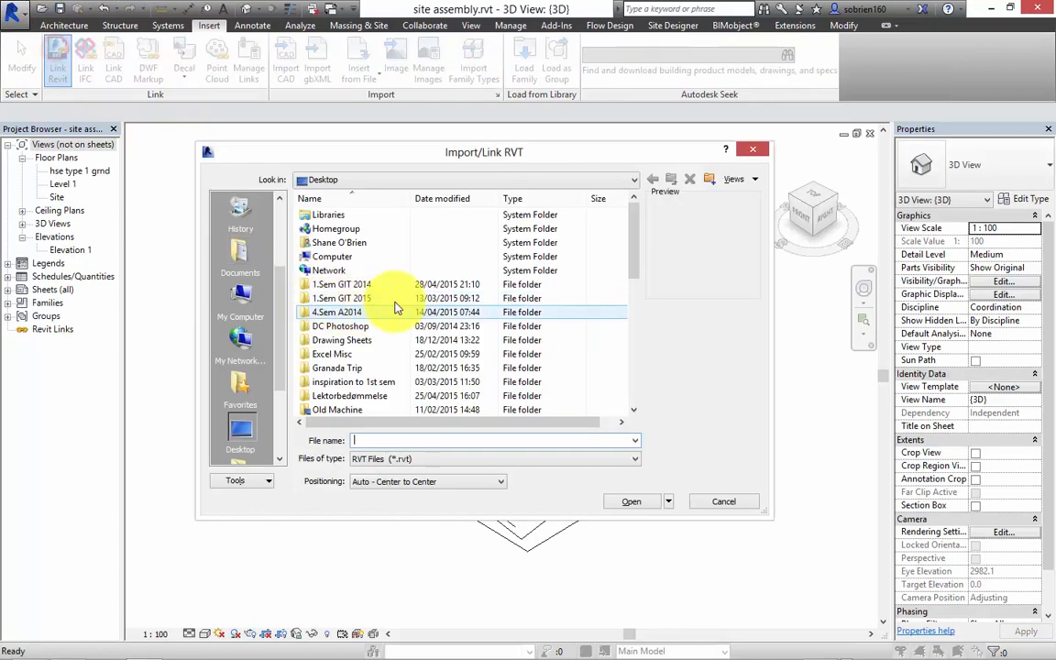
type("h")
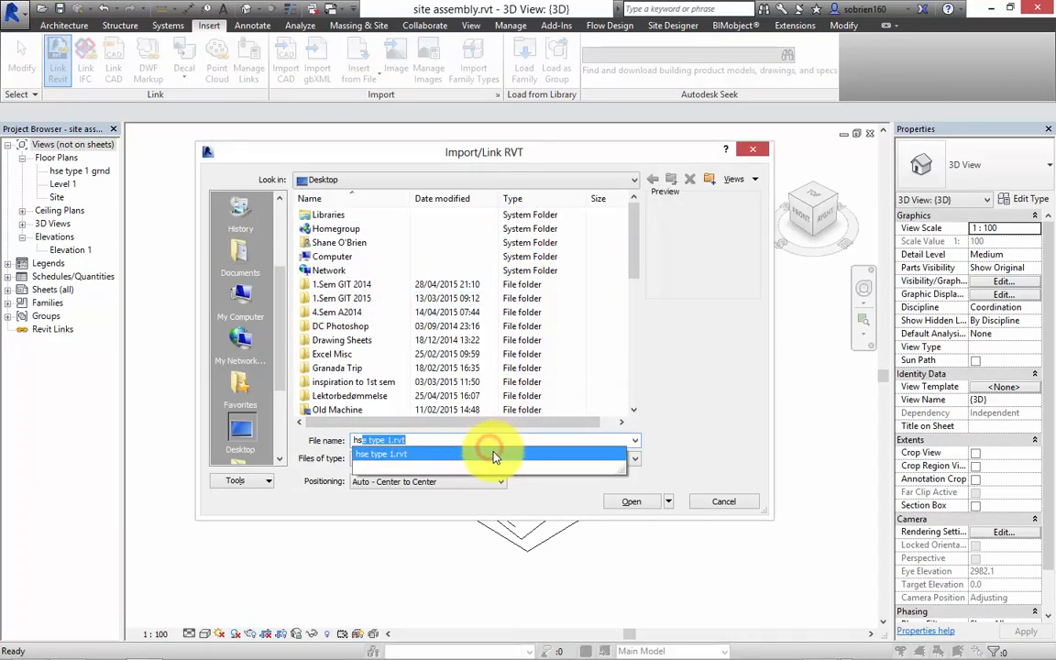
type("s")
left_click(492, 455)
left_click(500, 486)
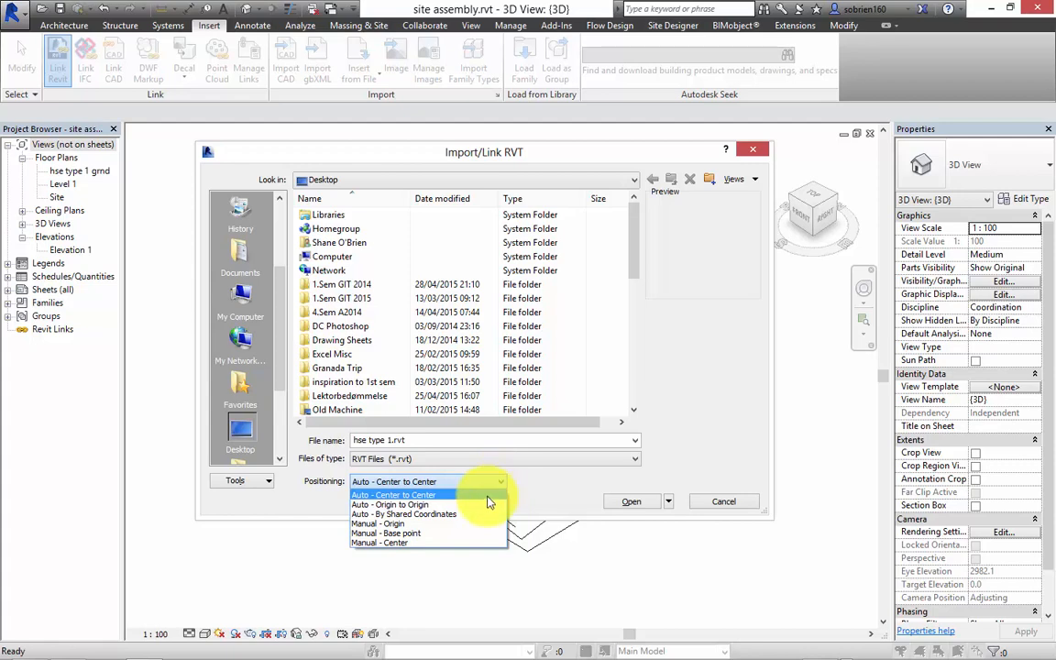
left_click(465, 492)
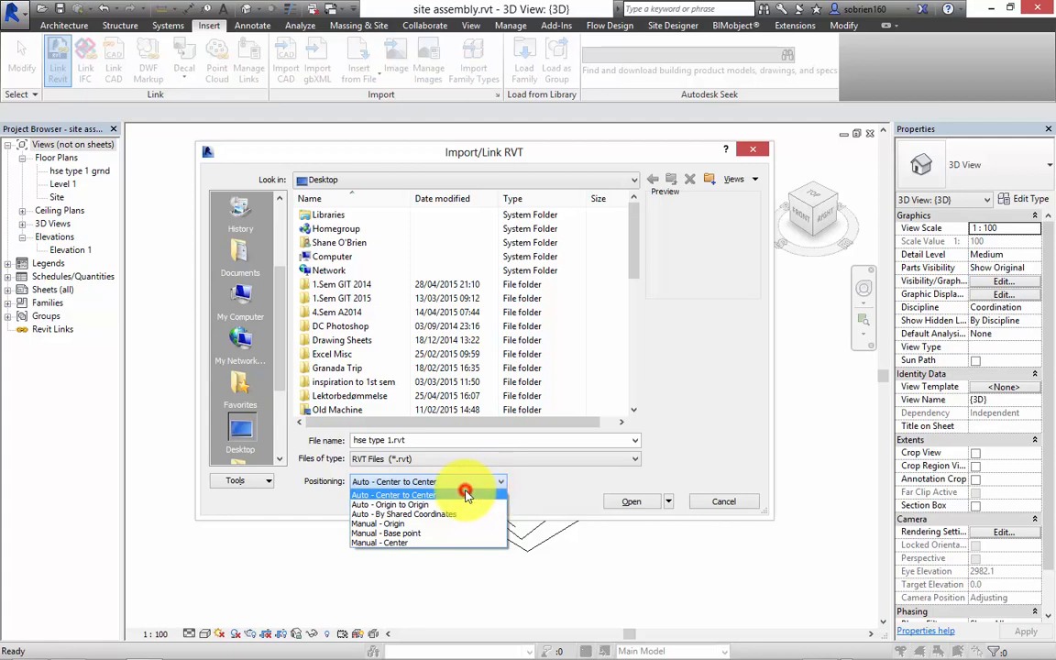
left_click(630, 501)
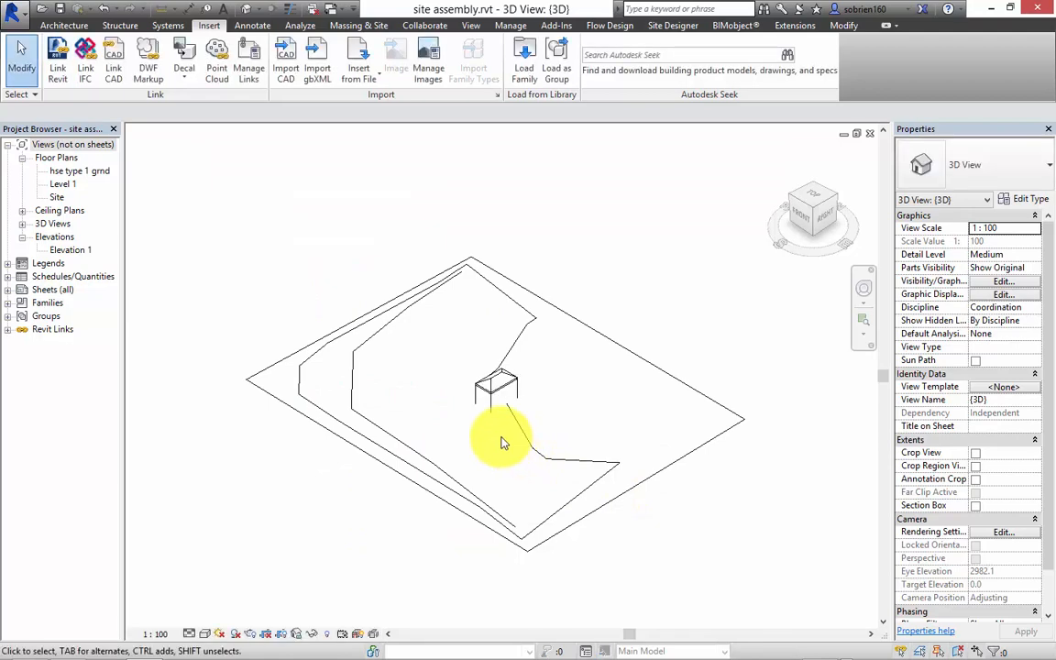
Examine how the linked house sits against the topography and levels, in 3D from the side and back and in Elevation 1.
scroll(524, 438, "up", 1)
middle_click_drag(524, 438, 278, 417, "shift")
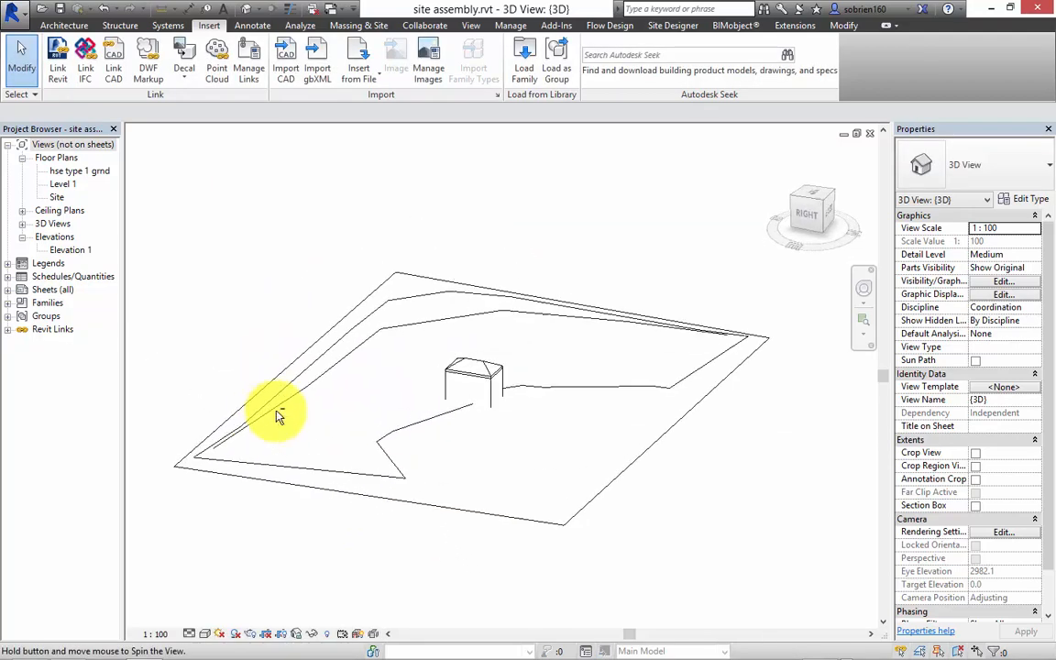
left_click(503, 377)
middle_click_drag(843, 326, 821, 354)
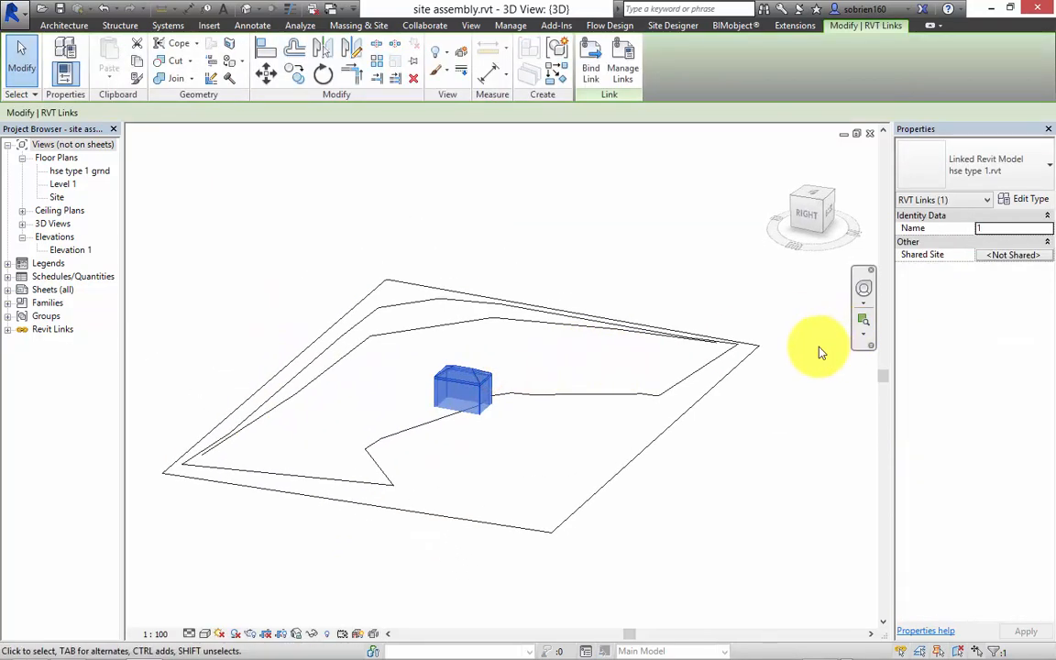
middle_click_drag(673, 396, 165, 271, "shift")
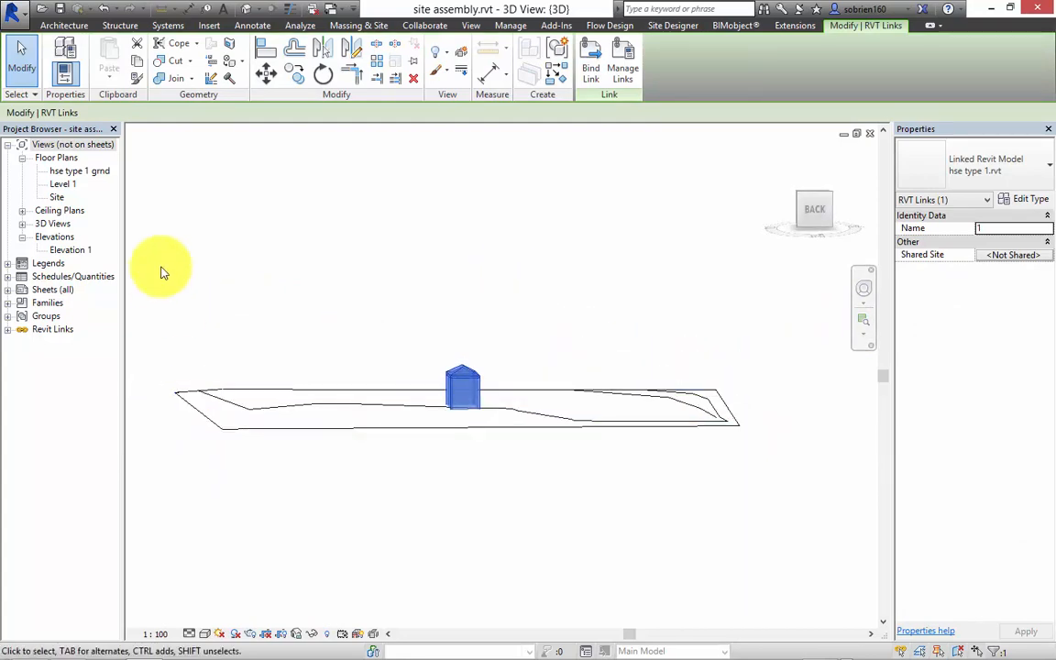
double_click(64, 249)
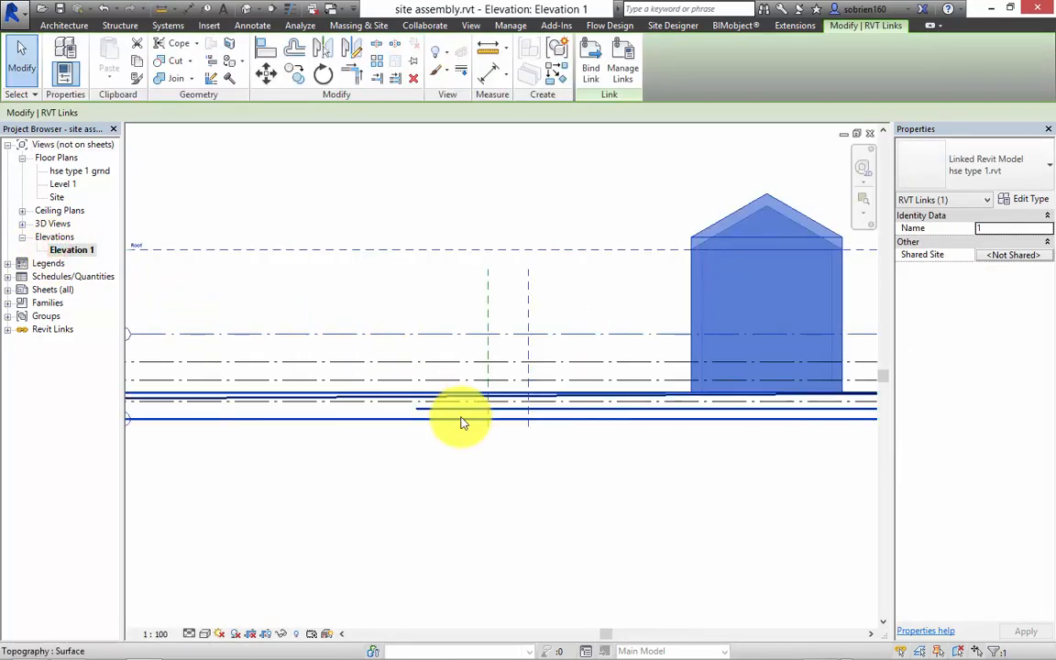
middle_click_drag(459, 424, 475, 478)
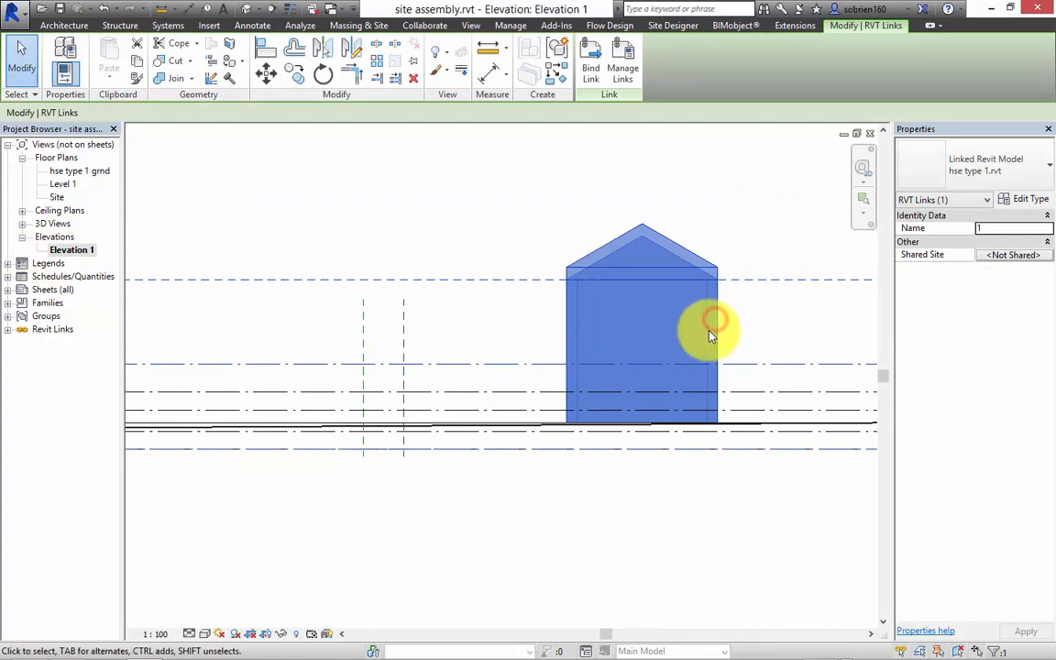
scroll(704, 339, "down", 1)
scroll(704, 358, "up", 4)
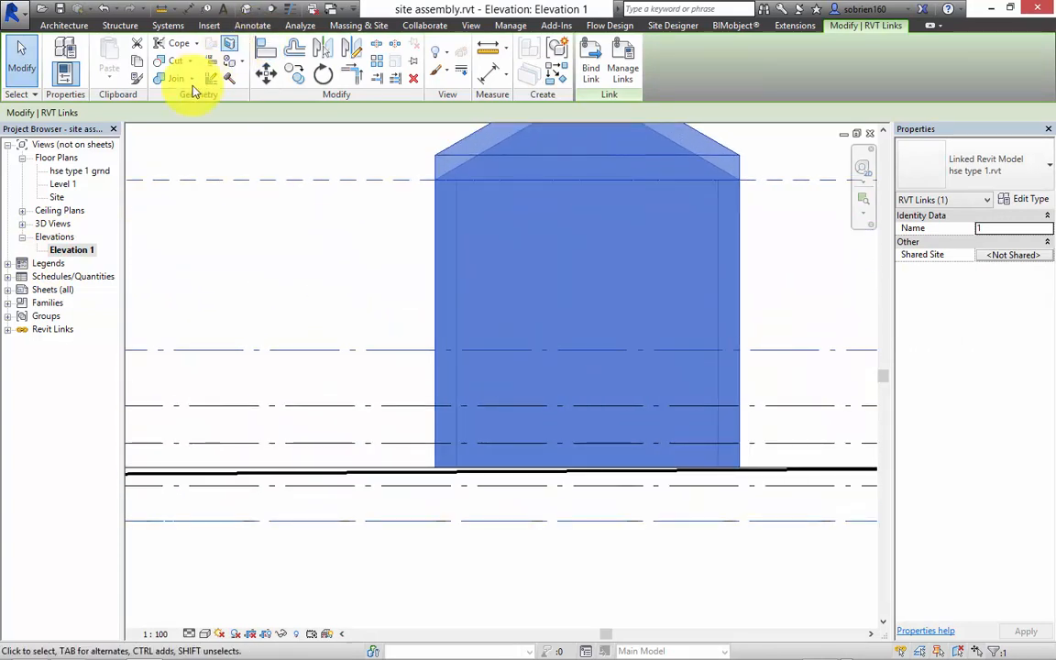
left_click(273, 48)
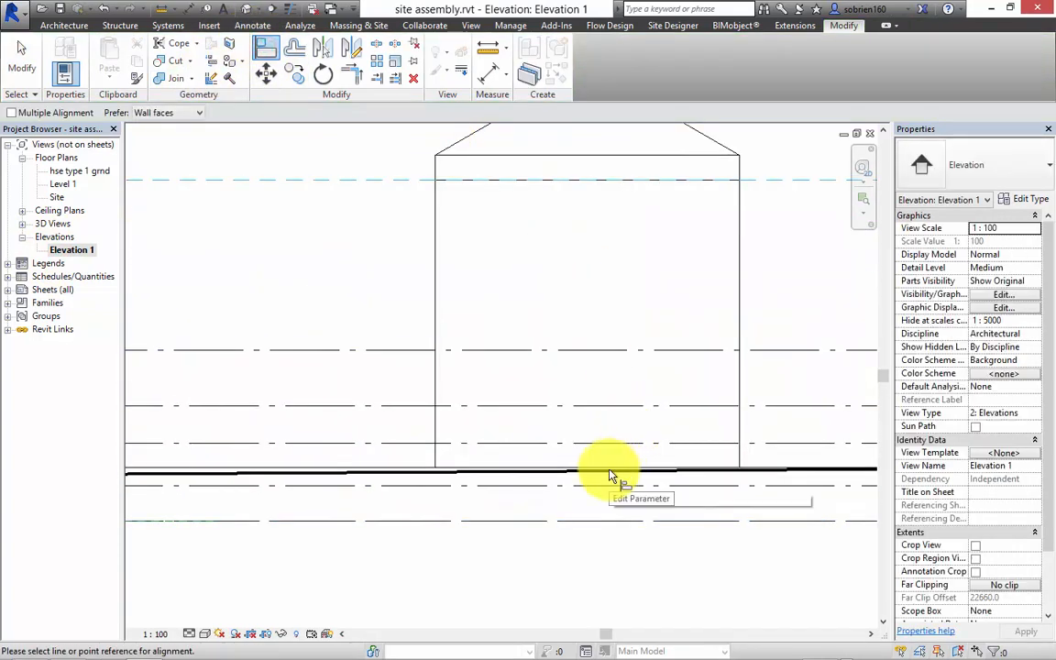
left_click(483, 486)
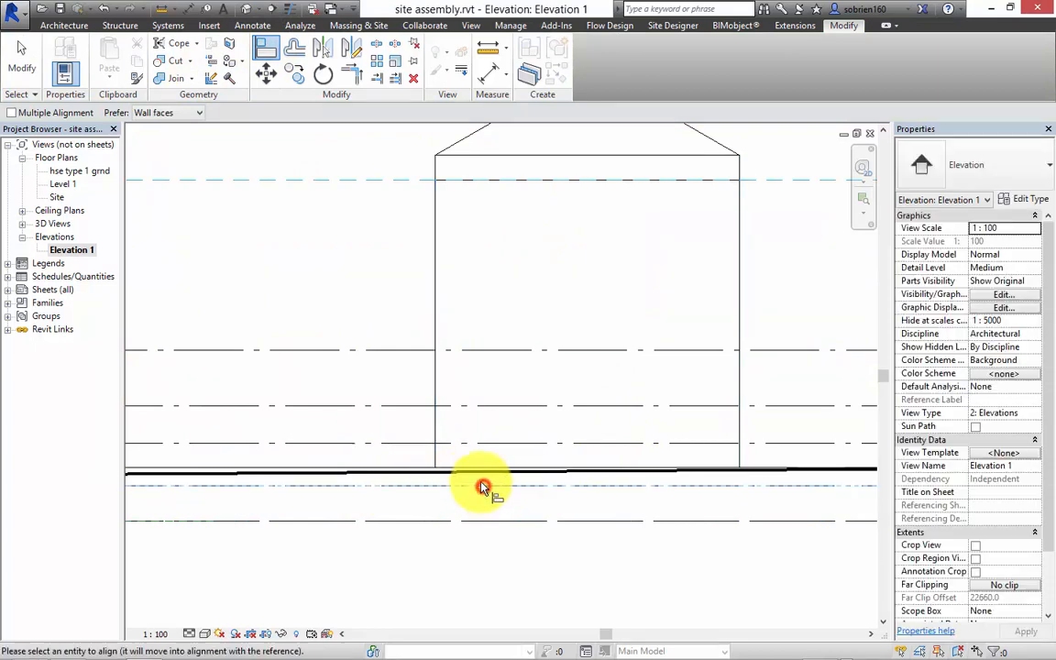
scroll(472, 463, "up", 2)
key("Escape")
key("Escape")
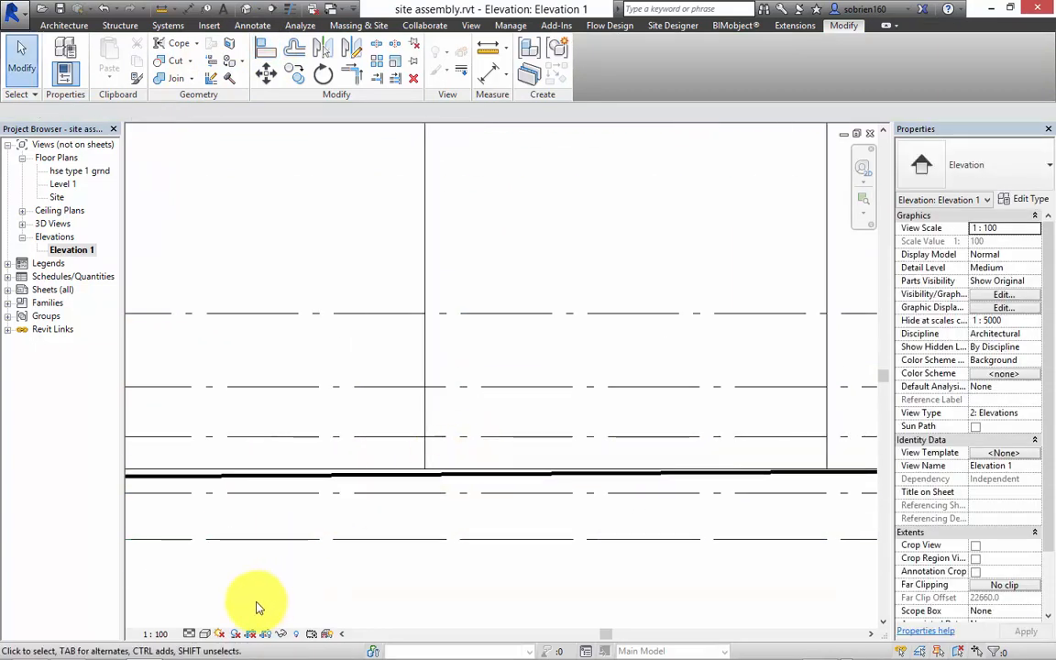
Set the visual style of Elevation 1 to Wireframe.
left_click(215, 633)
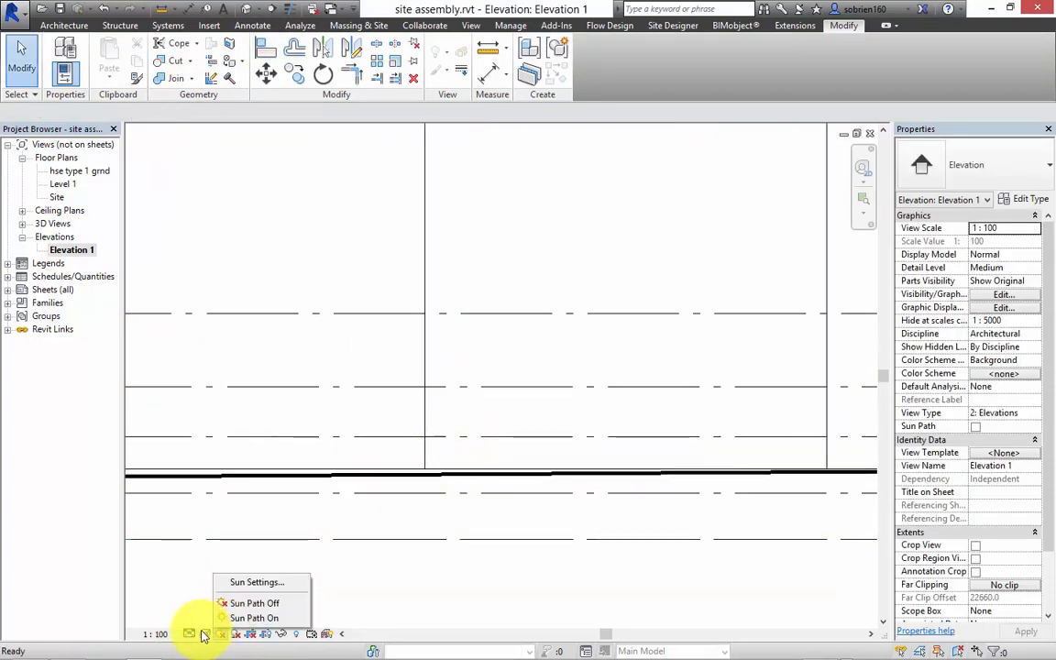
left_click(202, 633)
left_click(293, 543)
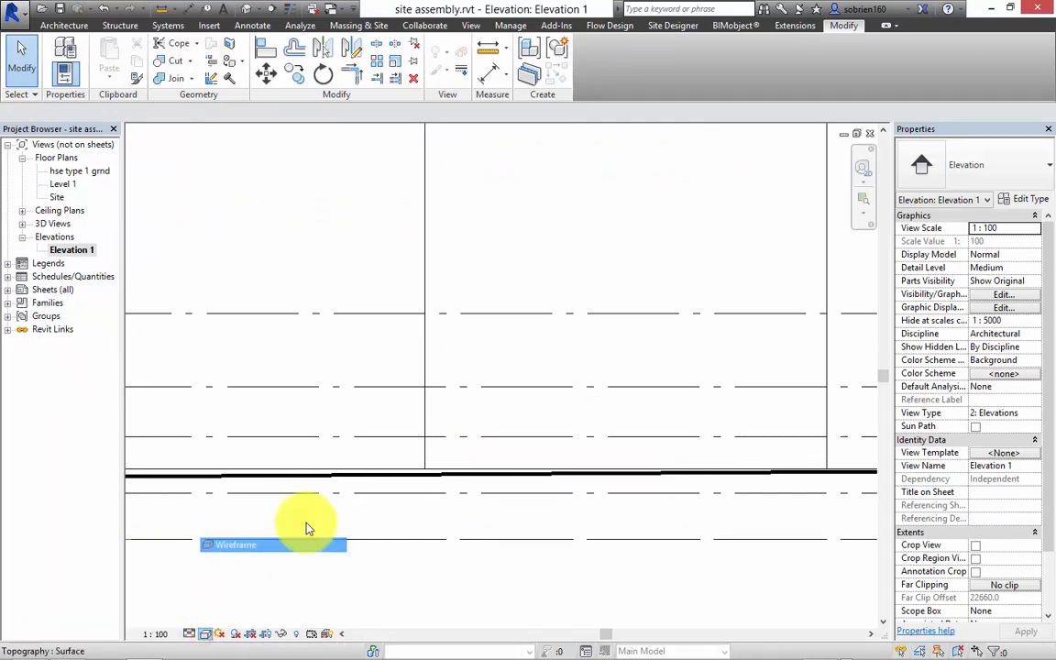
left_click(454, 462)
scroll(458, 469, "down", 6)
scroll(429, 541, "up", 3)
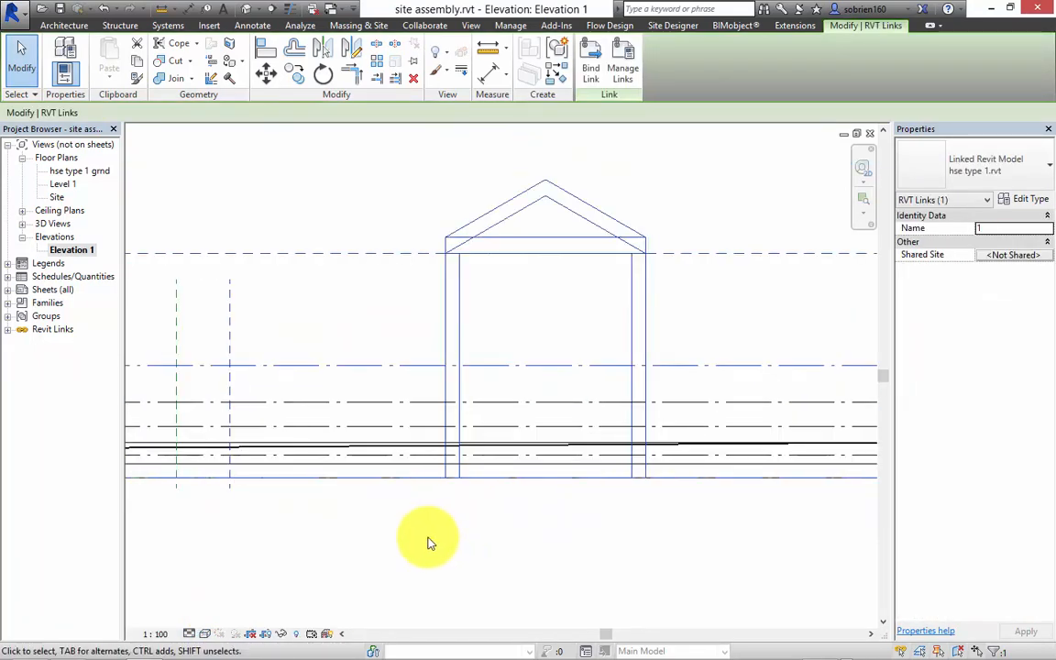
left_click(266, 47)
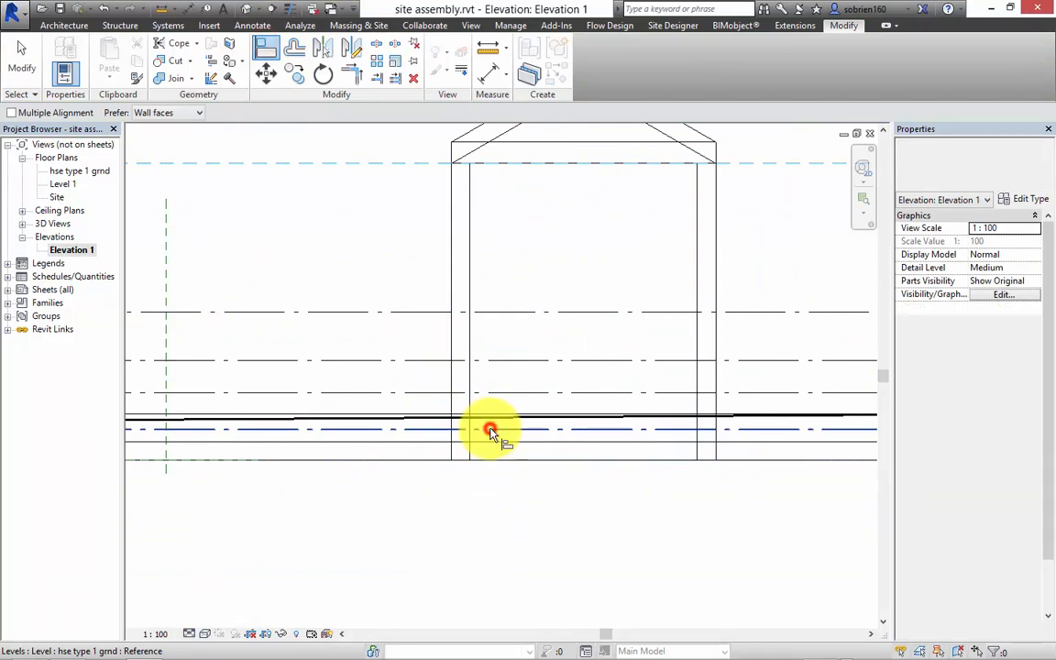
key("Escape")
key("Escape")
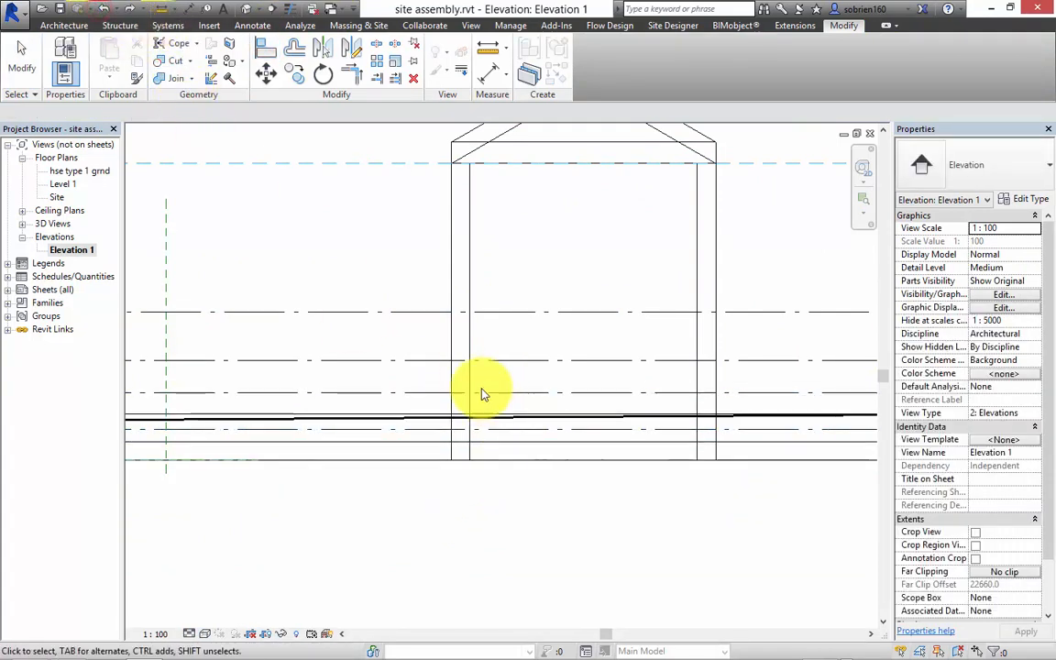
Align the base level of the linked house with the hse type 1 grnd level in Elevation 1.
left_click(471, 146)
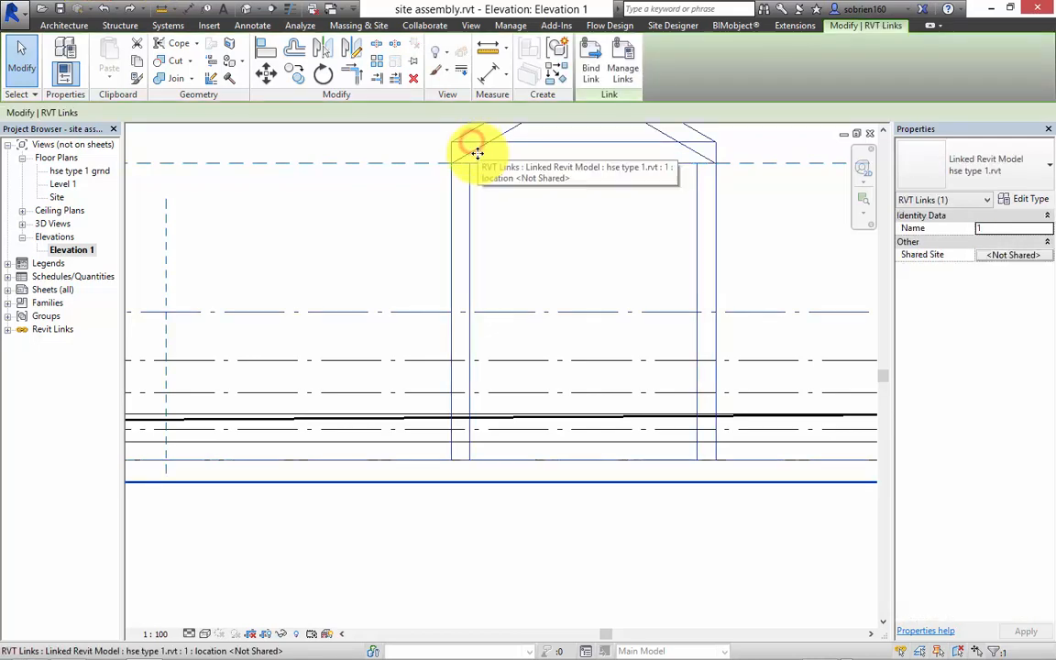
left_click(267, 51)
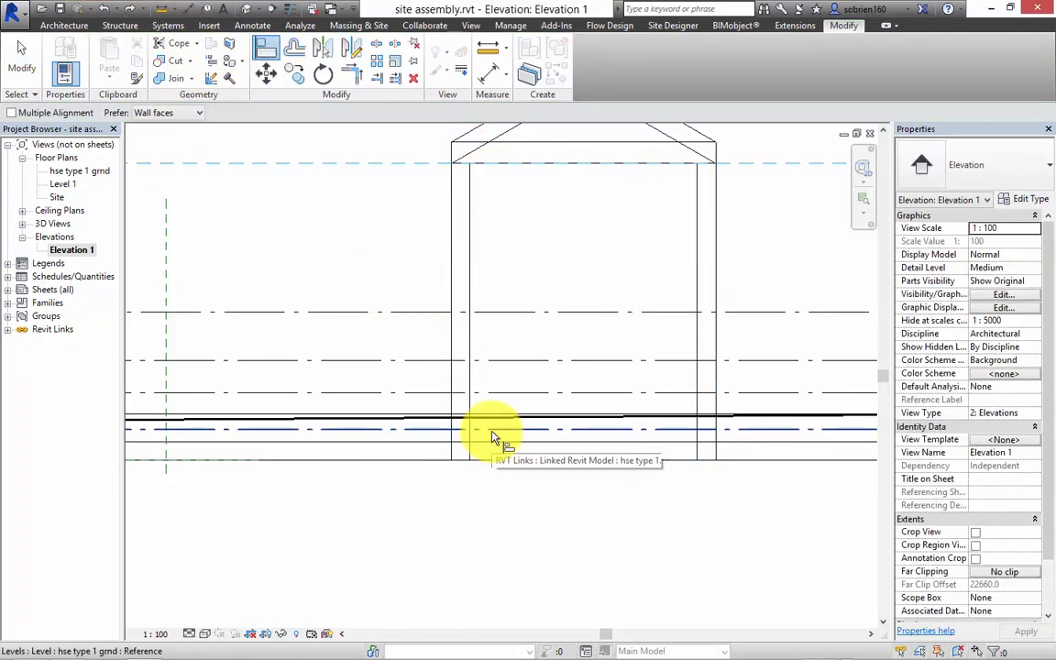
scroll(492, 438, "up", 1)
left_click(494, 429)
scroll(488, 488, "up", 1)
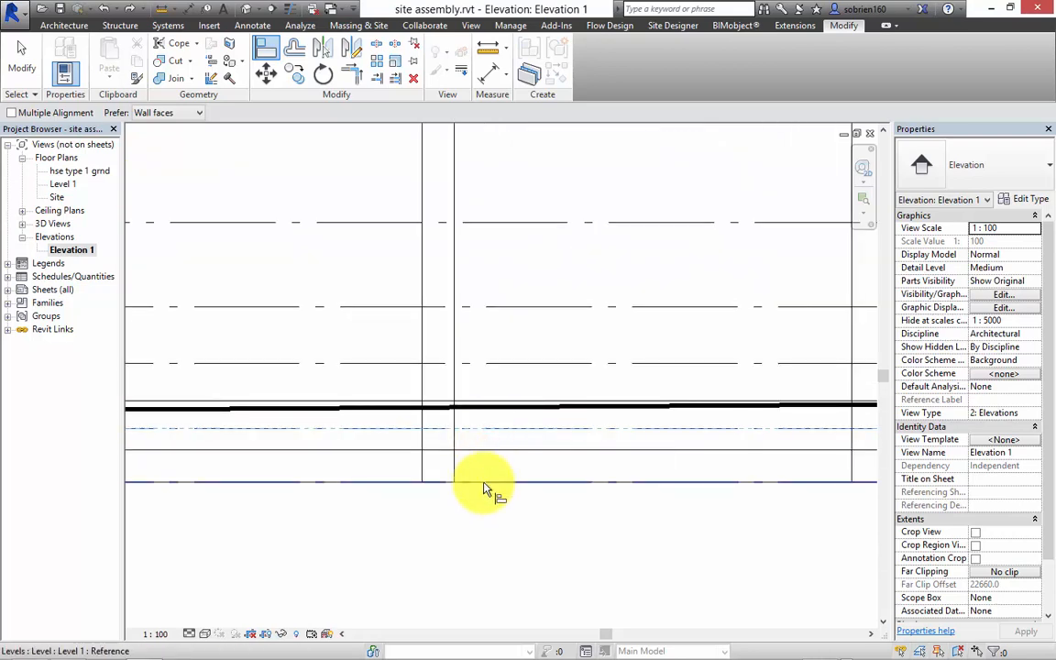
left_click(484, 488)
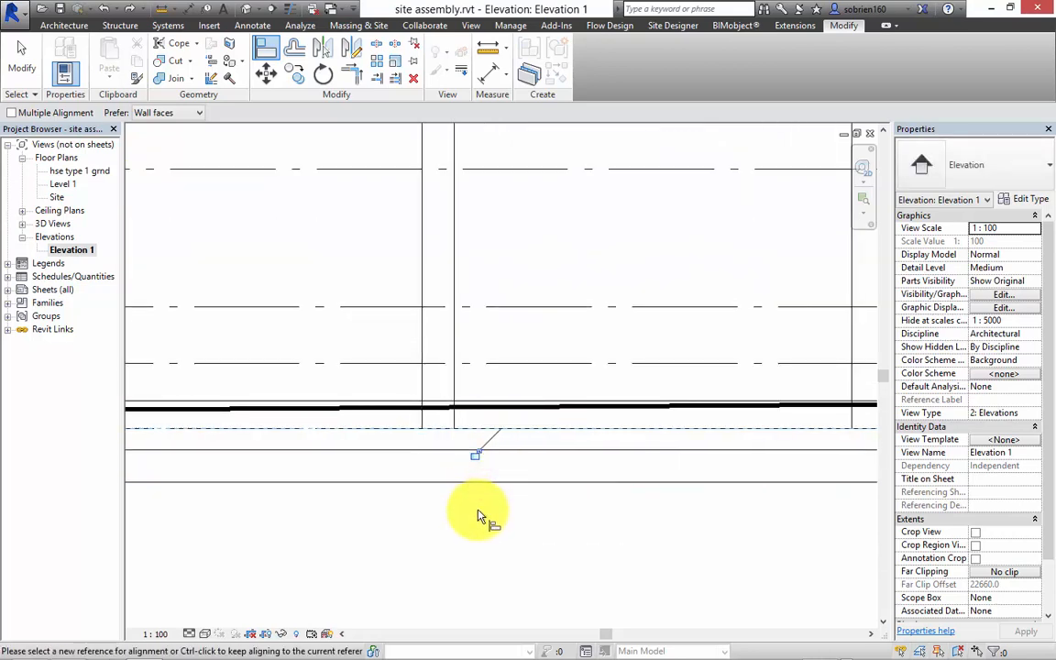
scroll(475, 483, "down", 3)
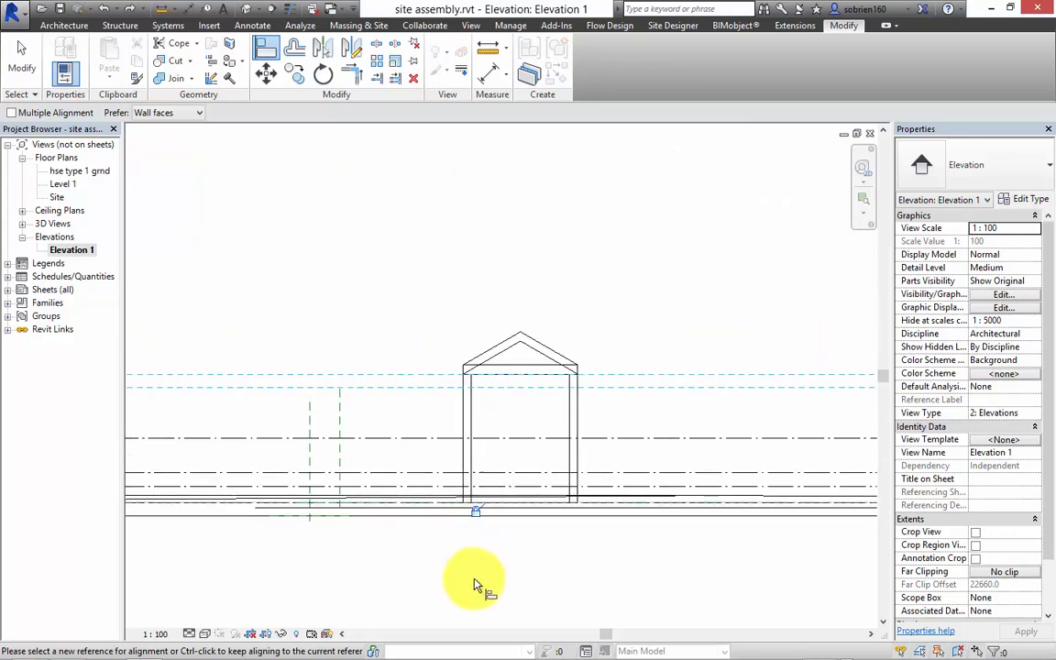
key("Escape")
middle_click_drag(467, 577, 771, 494)
scroll(261, 488, "up", 3)
middle_click_drag(217, 467, 96, 508)
middle_click_drag(578, 508, 214, 477)
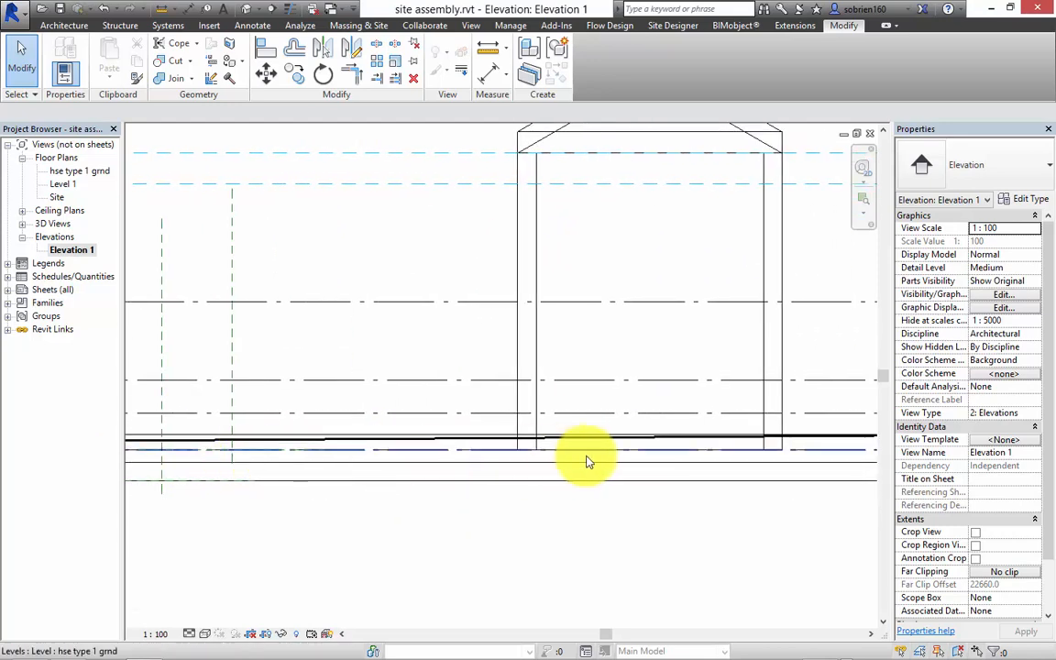
Copy the linked hse type 1 house 5700 mm sideways along its ground level so the two houses abut in Elevation 1.
middle_click_drag(587, 462, 417, 528)
scroll(484, 509, "down", 1)
left_click(572, 432)
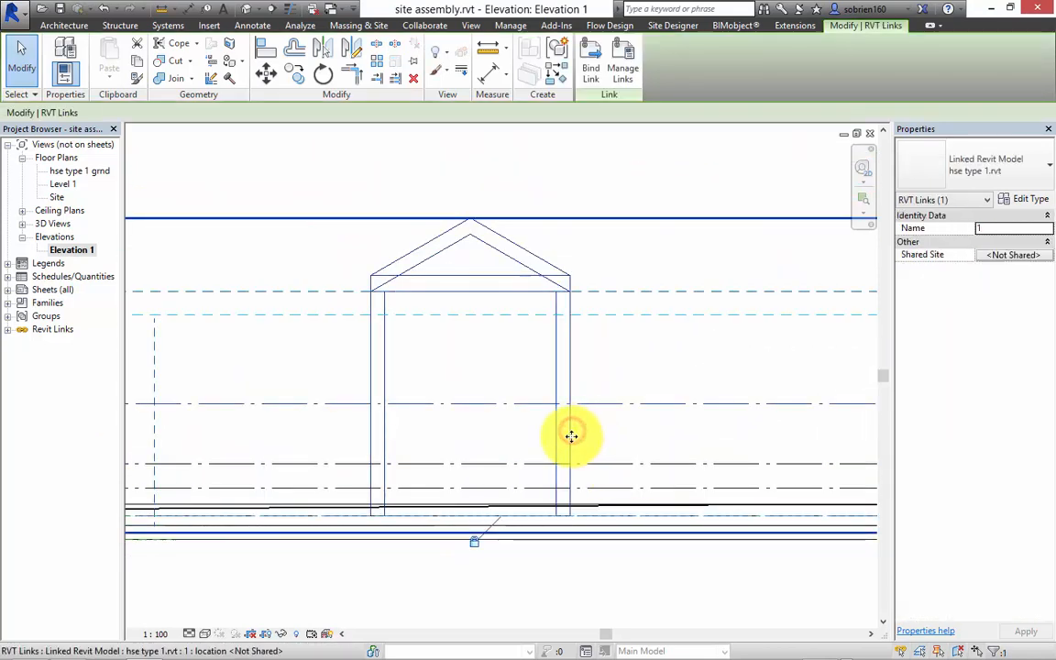
left_click(293, 76)
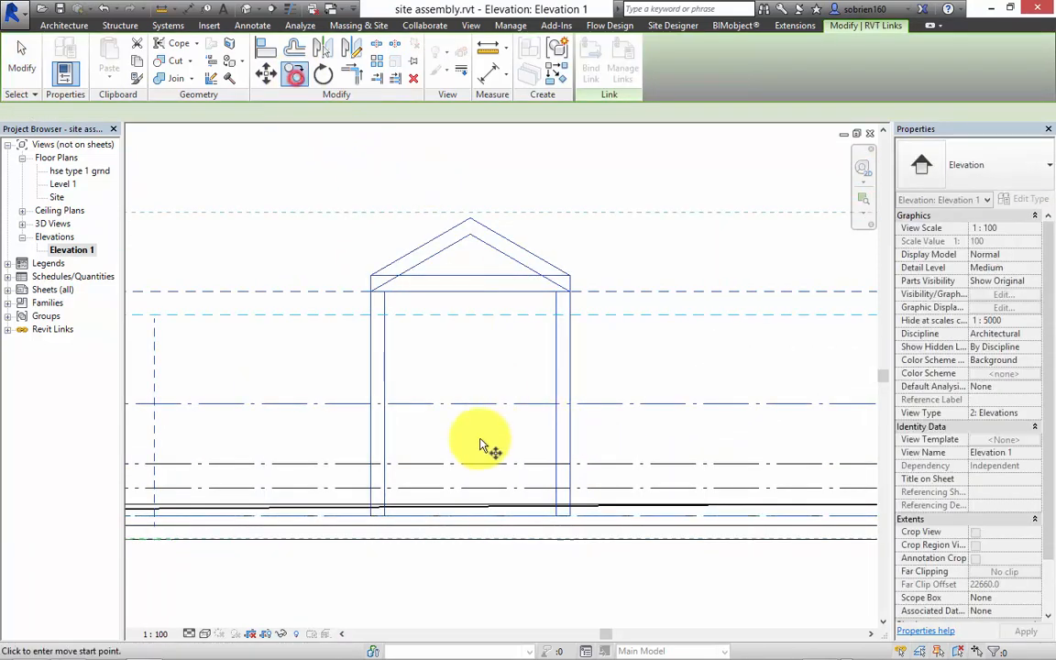
left_click(371, 518)
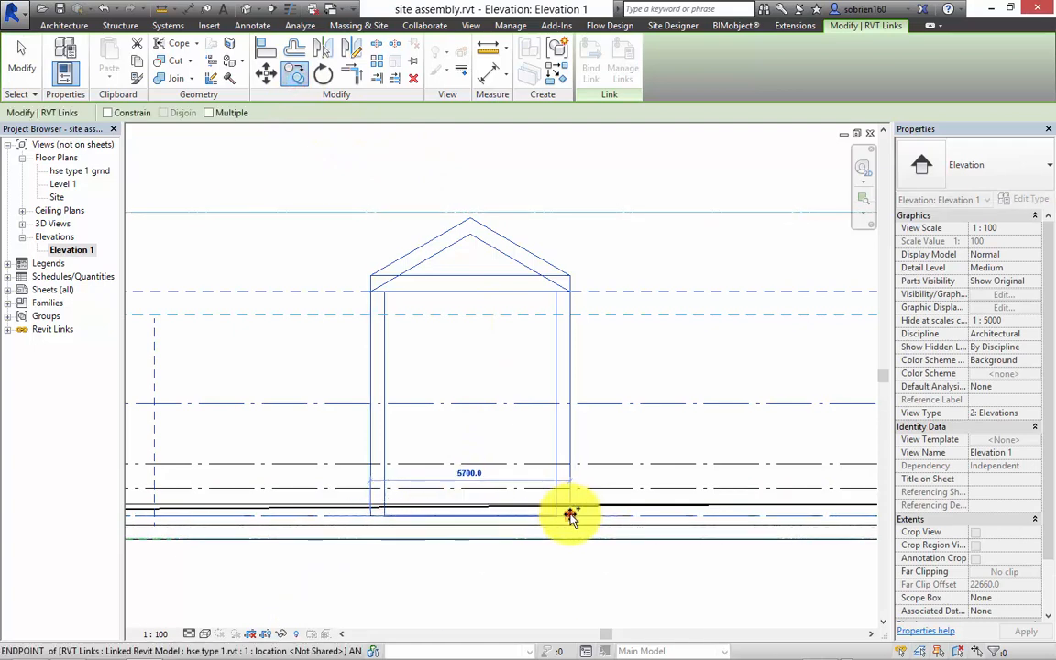
left_click(569, 514)
middle_click_drag(660, 471, 481, 462)
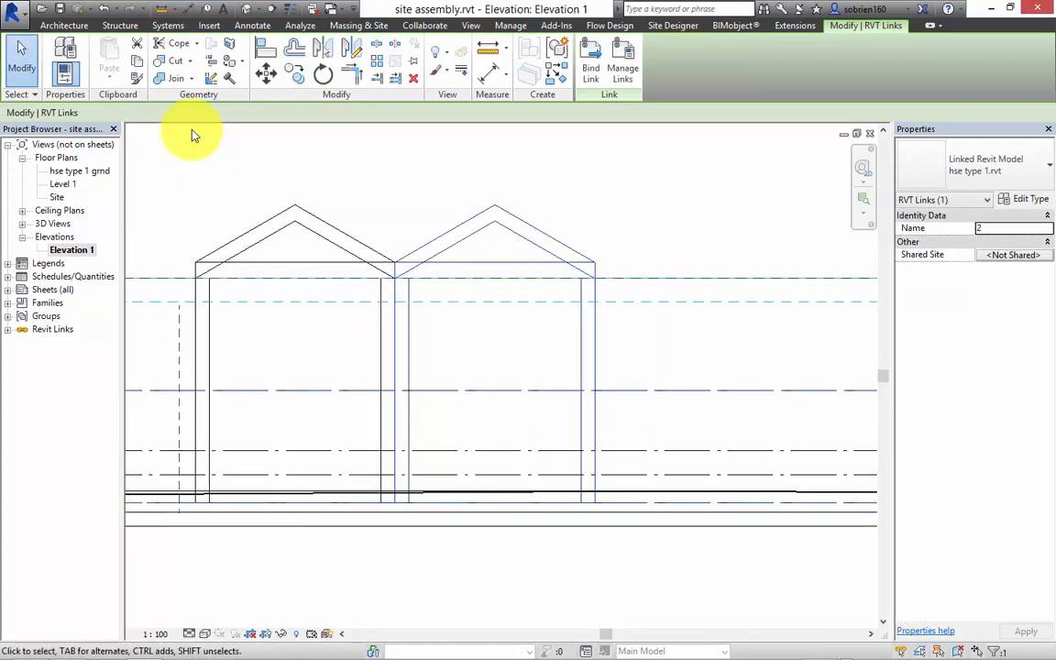
Copy the second linked house by its own width to add a third house directly beside it.
left_click(293, 75)
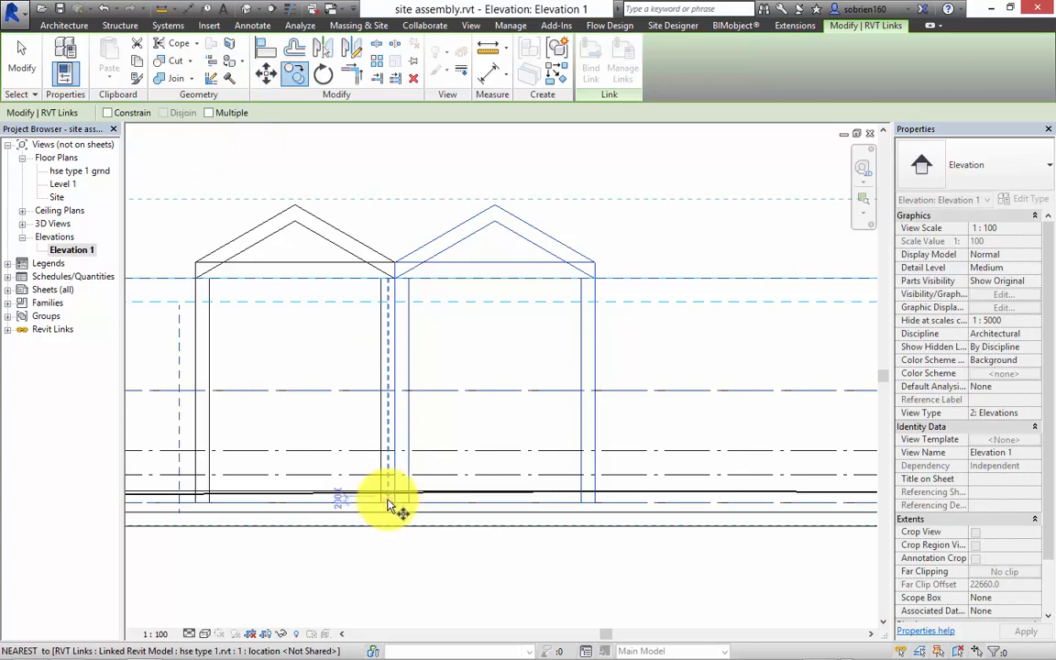
left_click(396, 504)
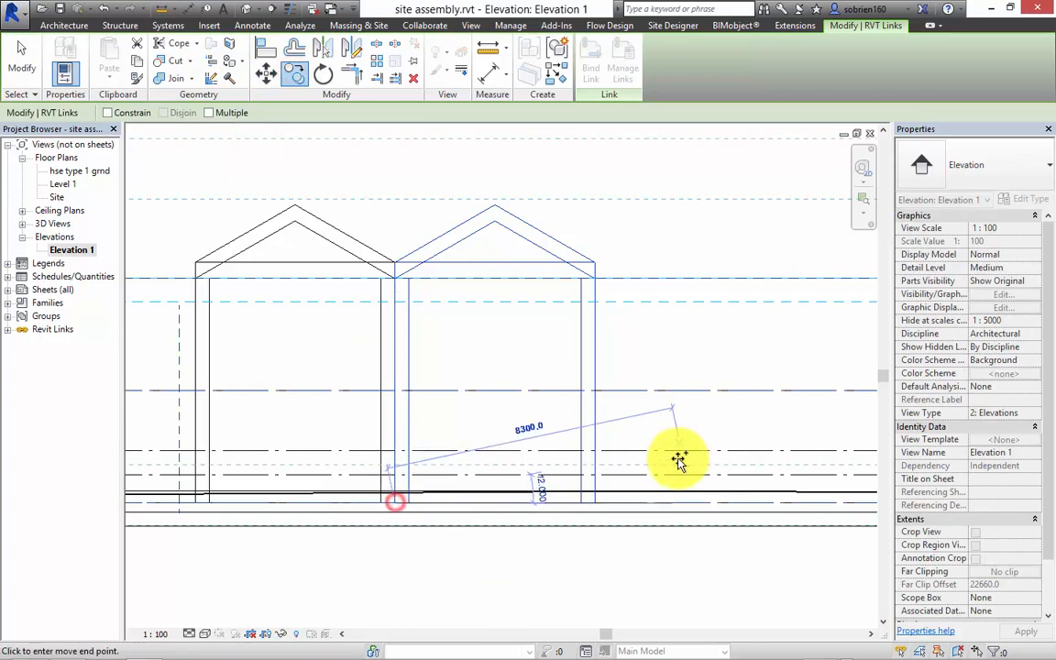
left_click(594, 503)
key("Escape")
Align the middle house's base with the first level above hse type 1 grnd and lock the alignment.
left_click(554, 244)
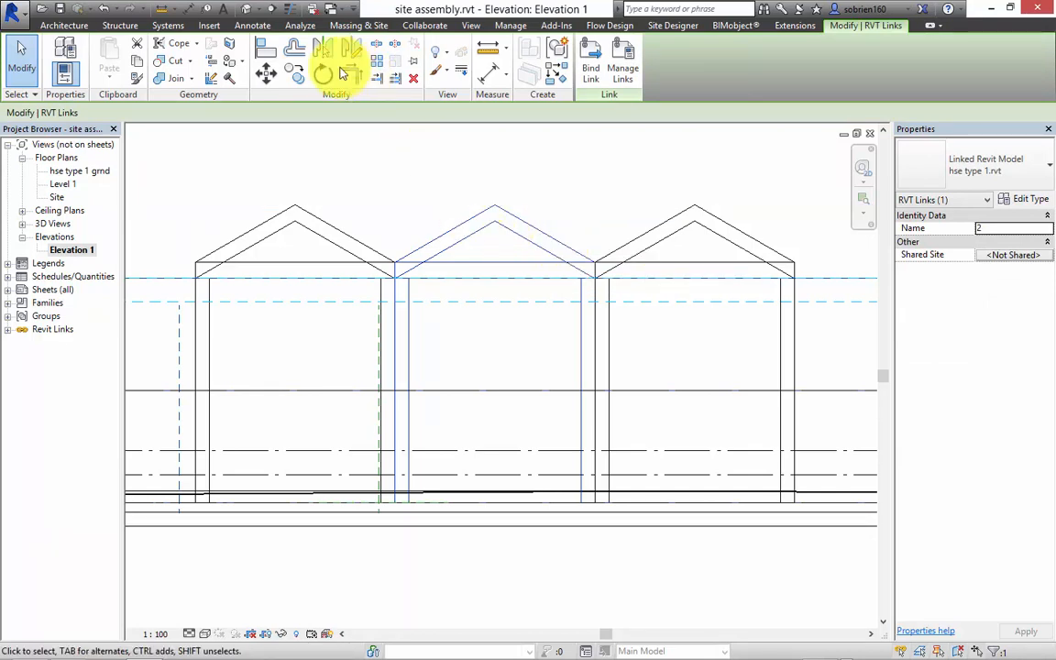
left_click(262, 48)
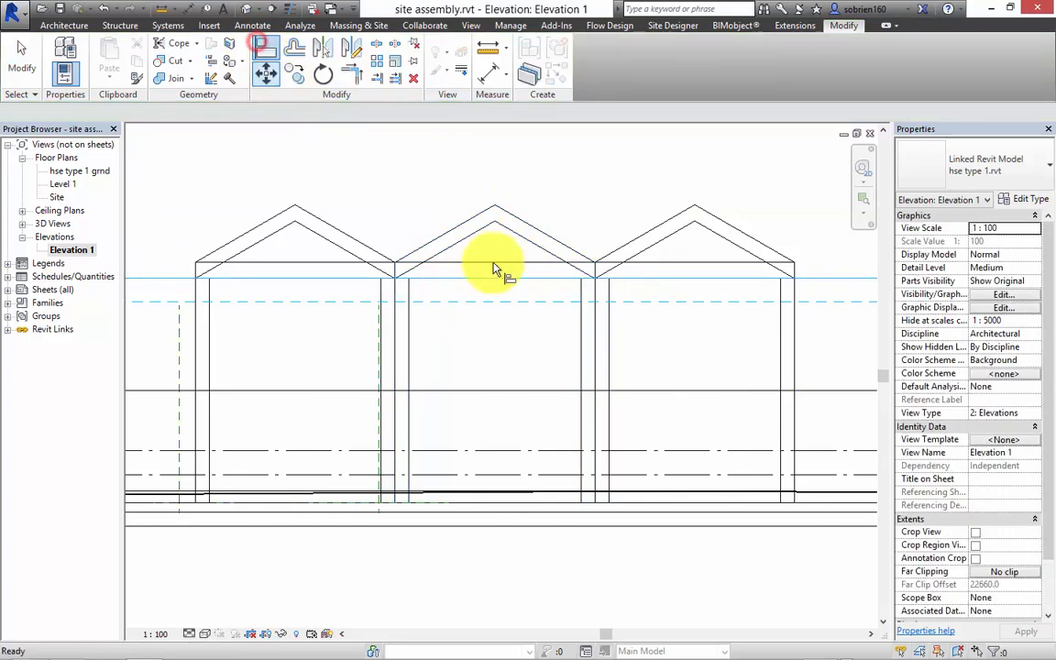
left_click(483, 477)
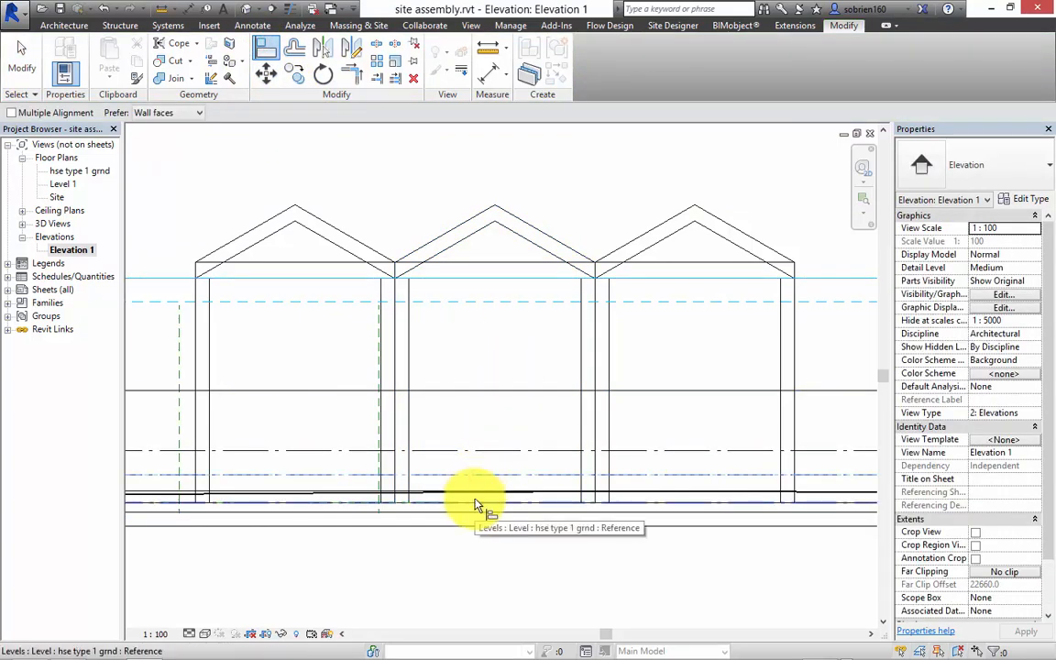
key("Tab")
left_click(475, 502)
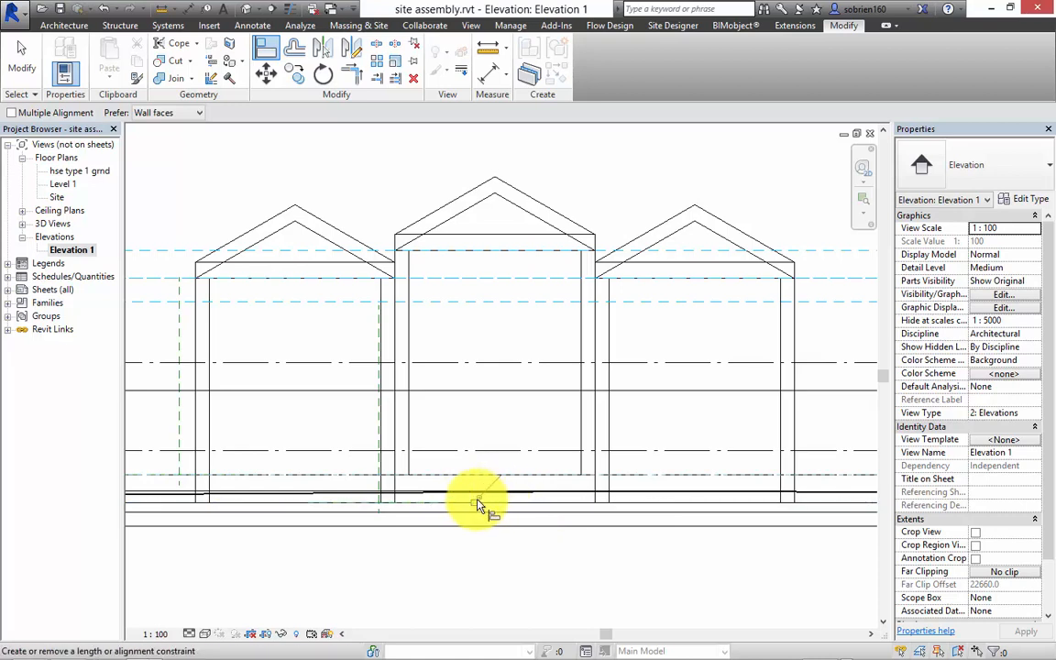
left_click(473, 501)
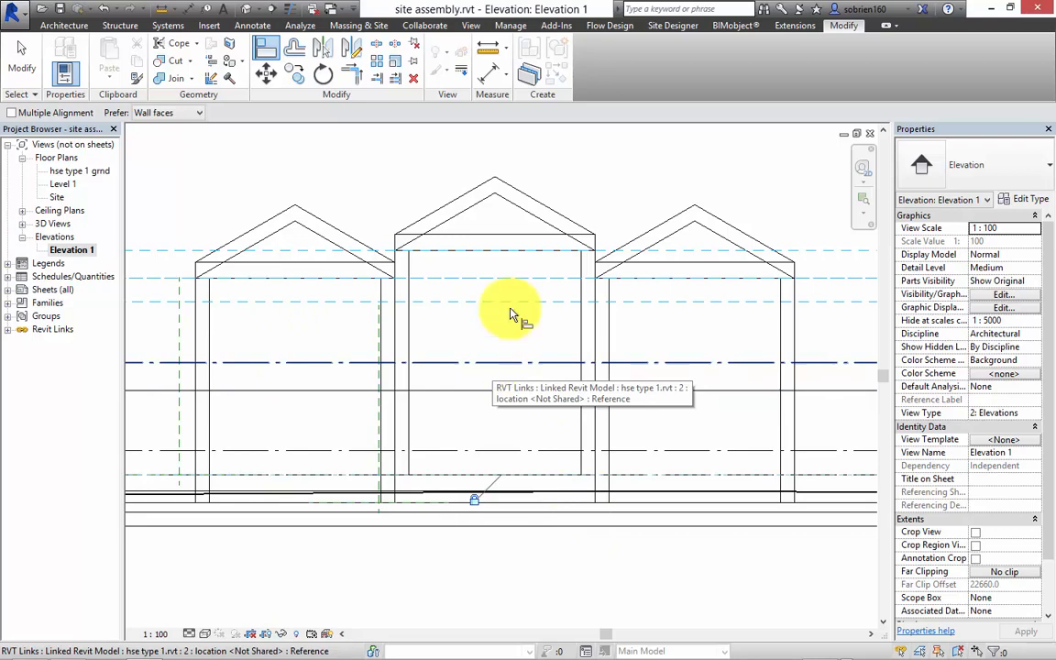
middle_click_drag(525, 290, 454, 295)
key("Escape")
key("Escape")
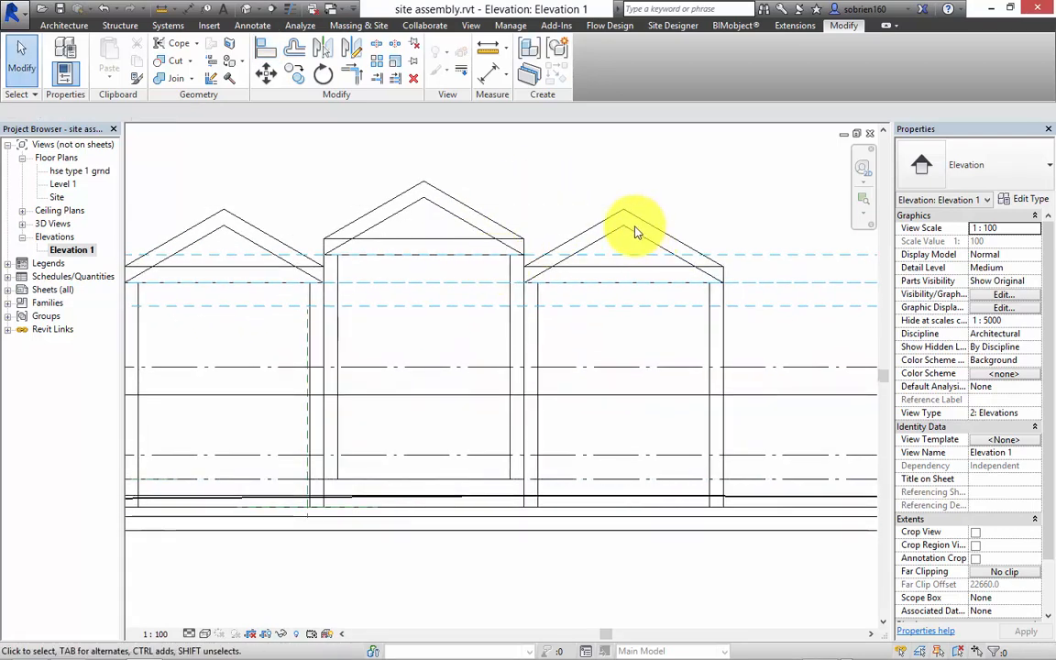
Align the third house's base with the second level above hse type 1 grnd and lock the alignment.
left_click(634, 228)
left_click(259, 52)
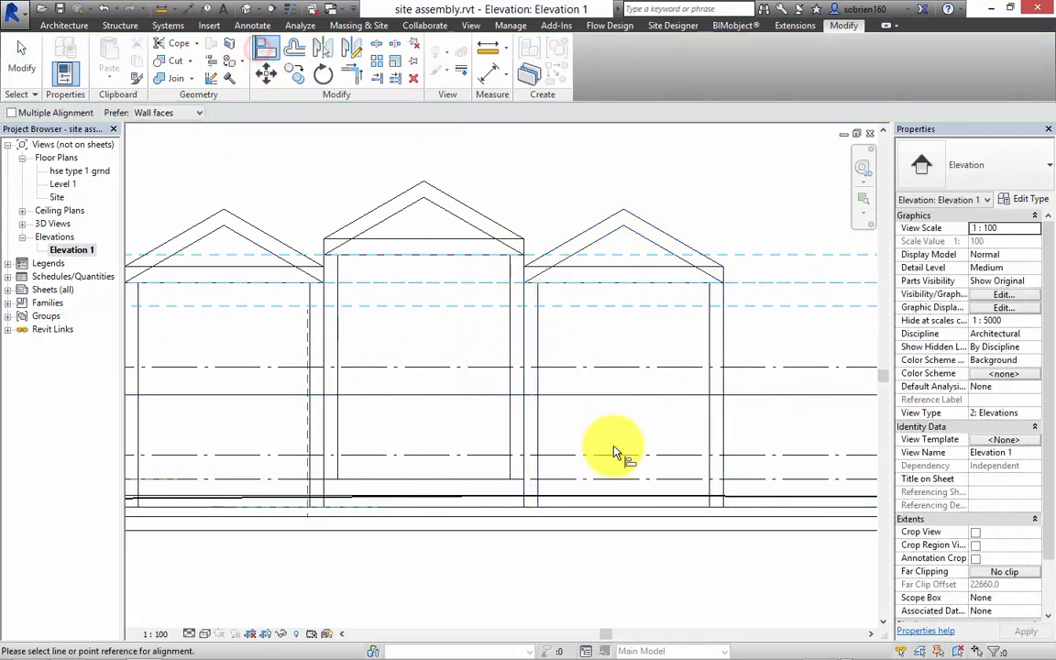
left_click(617, 452)
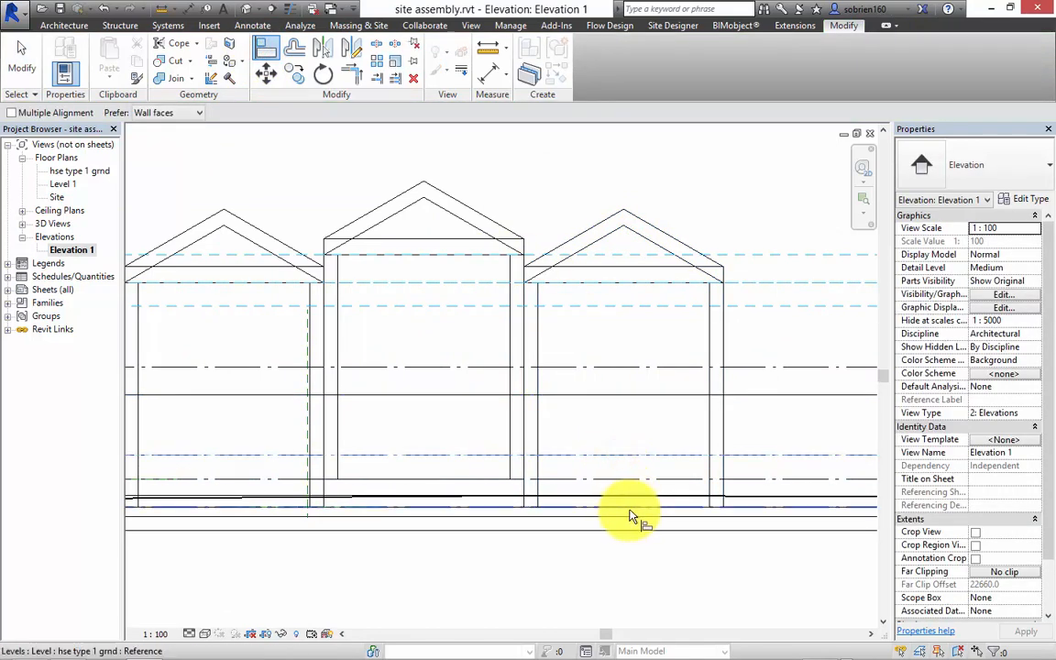
left_click(629, 505)
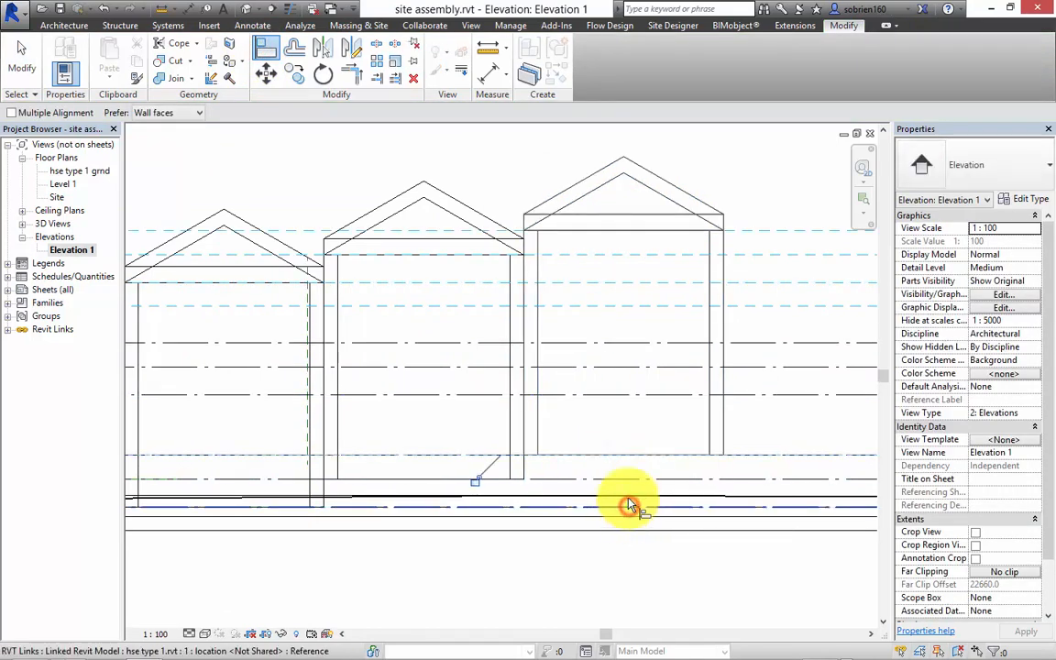
left_click(474, 481)
key("Escape")
key("Escape")
Examine in the 3D view how the three stepped houses sit against the topography.
scroll(407, 494, "down", 2)
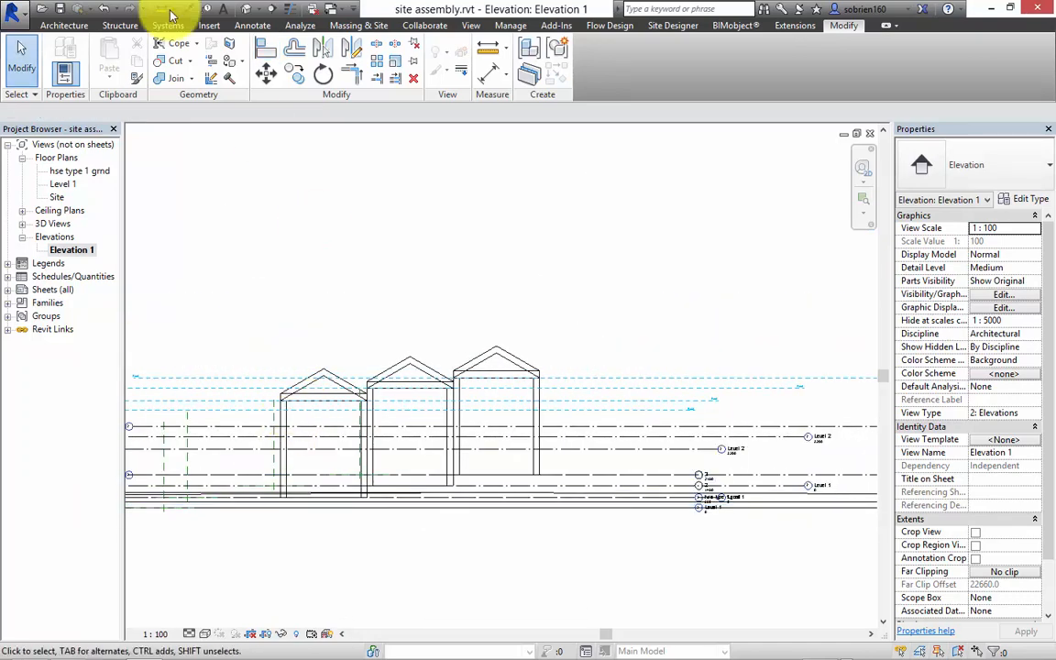
left_click(246, 8)
middle_click_drag(487, 404, 446, 372, "shift")
scroll(458, 413, "up", 2)
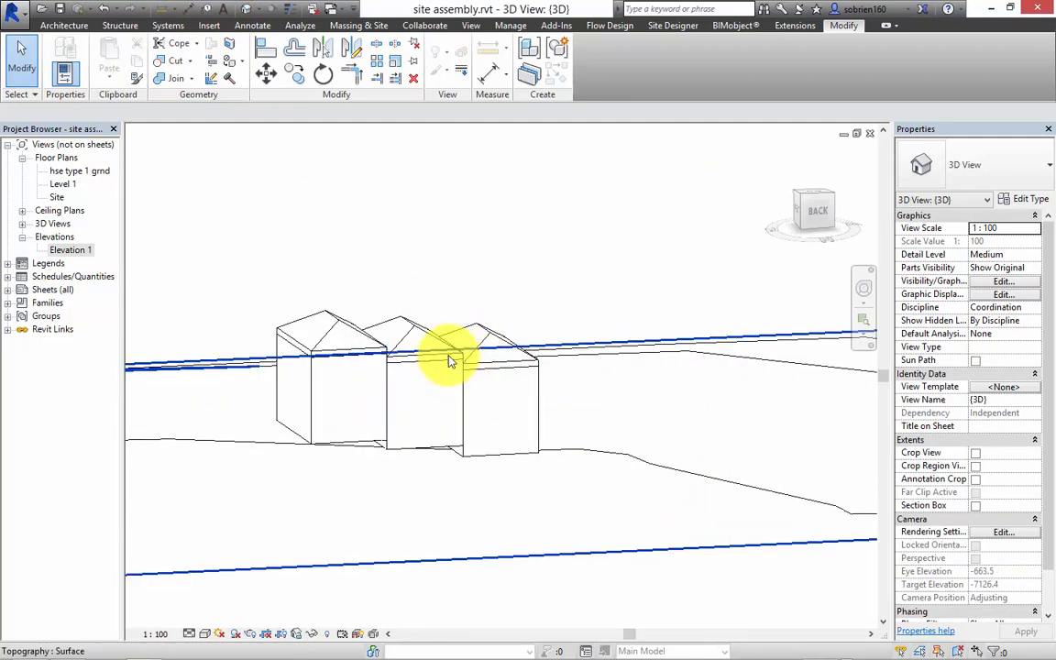
middle_click_drag(400, 388, 412, 454, "shift")
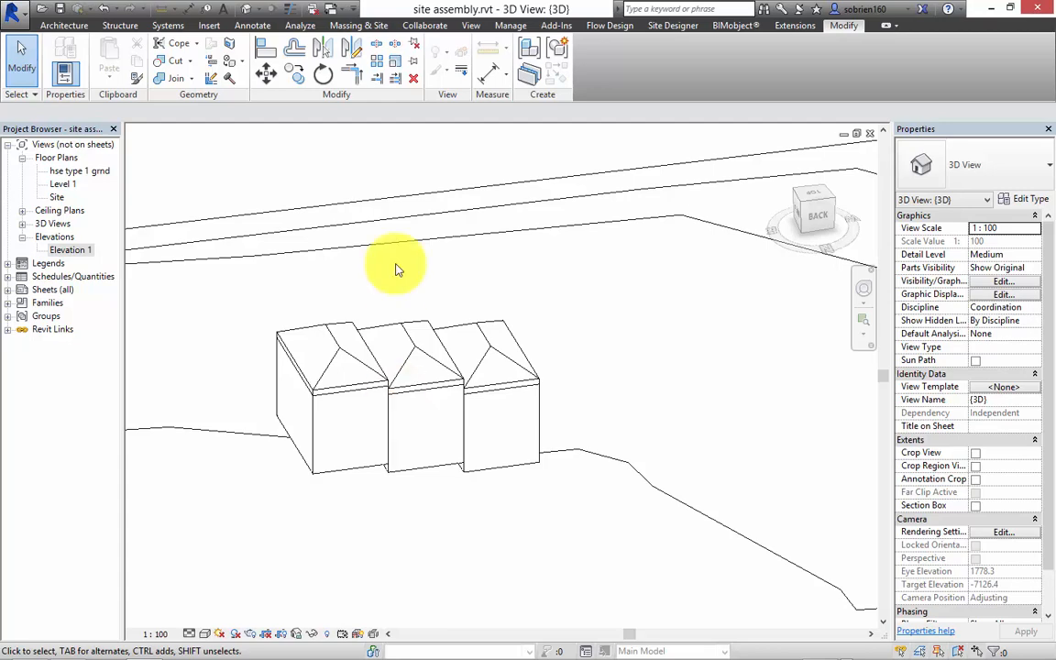
left_click(495, 403)
middle_click_drag(495, 403, 491, 302, "shift")
scroll(427, 360, "up", 4)
scroll(471, 337, "down", 2)
middle_click_drag(575, 501, 656, 444)
middle_click_drag(661, 421, 252, 293, "shift")
Open the Site floor plan and inspect the outlines of the three linked houses.
left_click(353, 25)
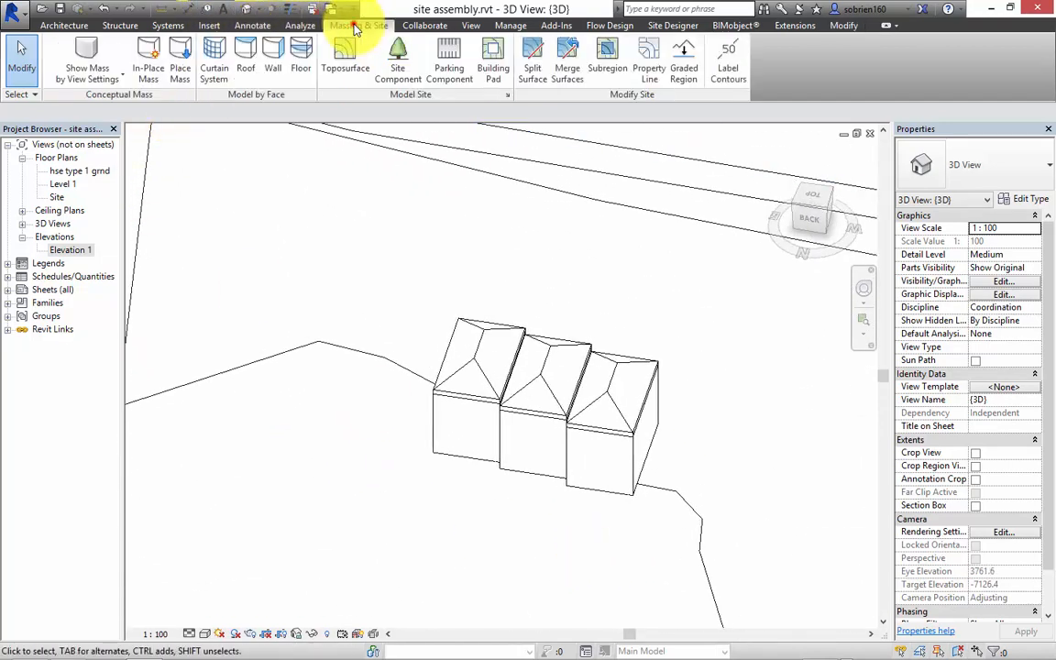
double_click(57, 197)
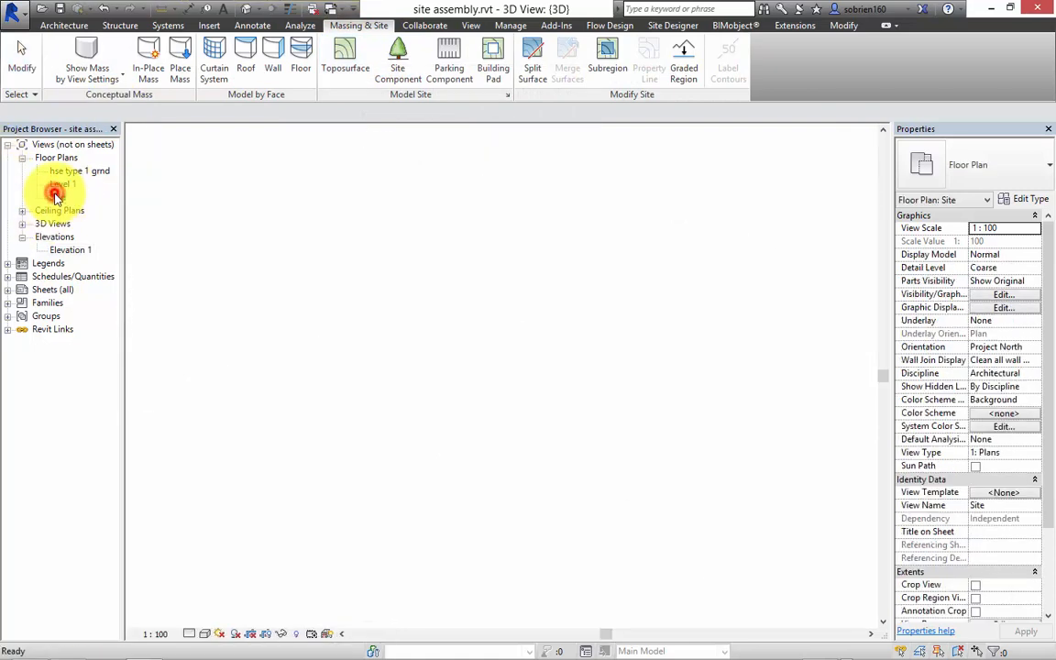
scroll(483, 413, "up", 4)
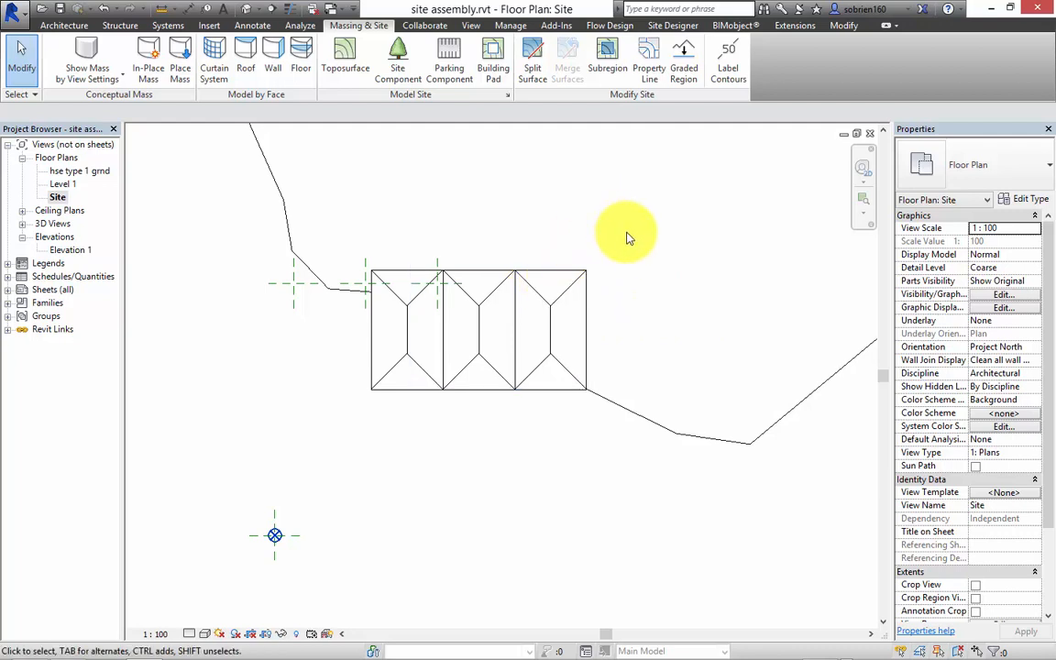
left_click(579, 282)
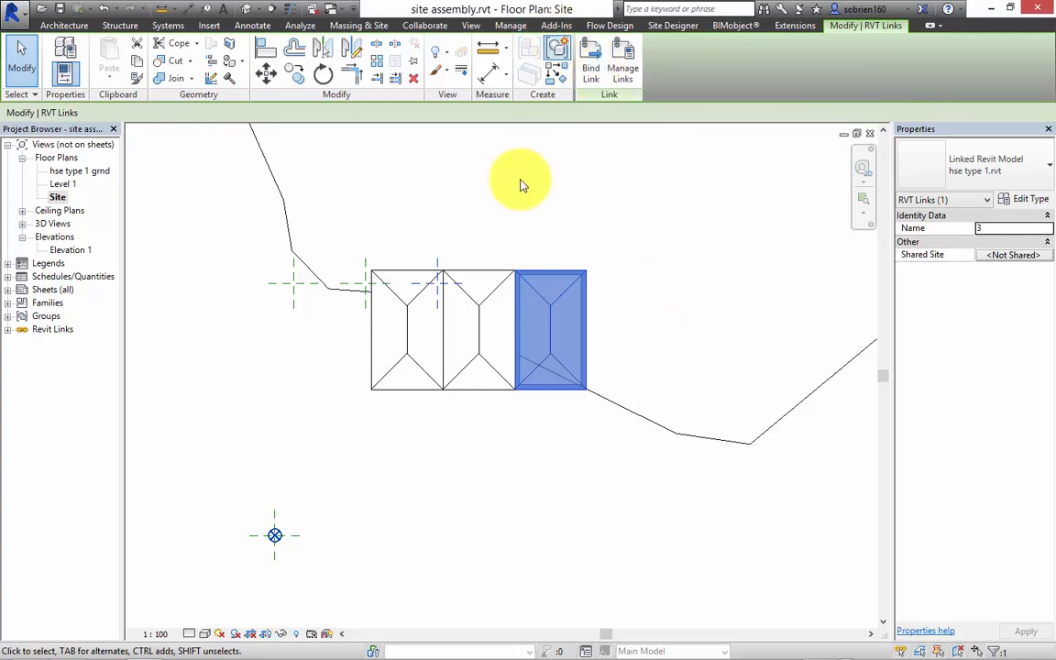
left_click(591, 259)
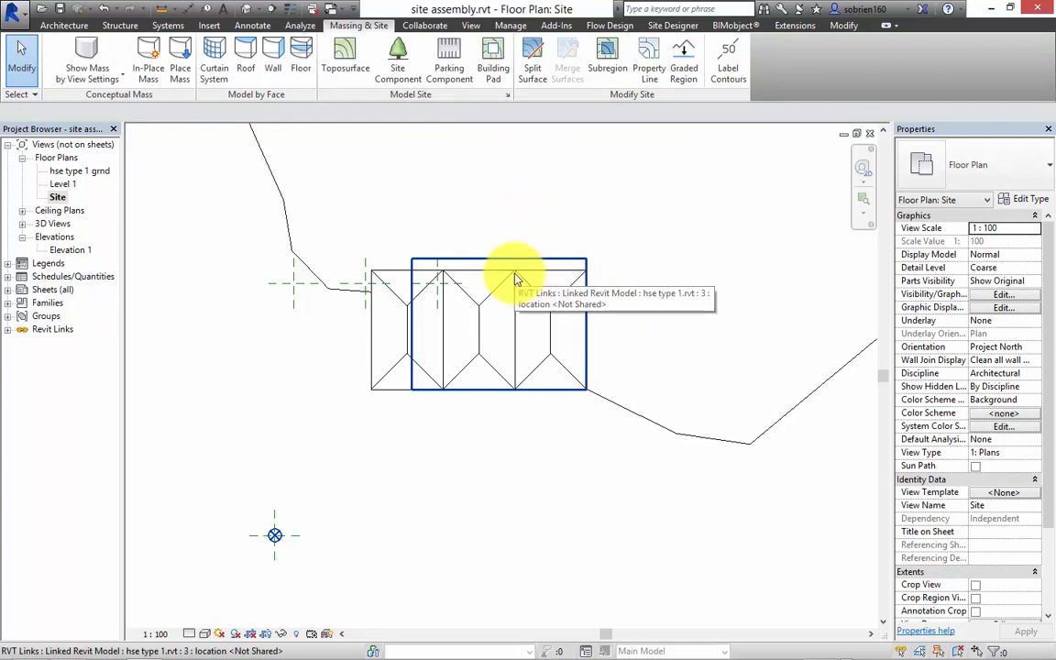
middle_click_drag(632, 260, 593, 243)
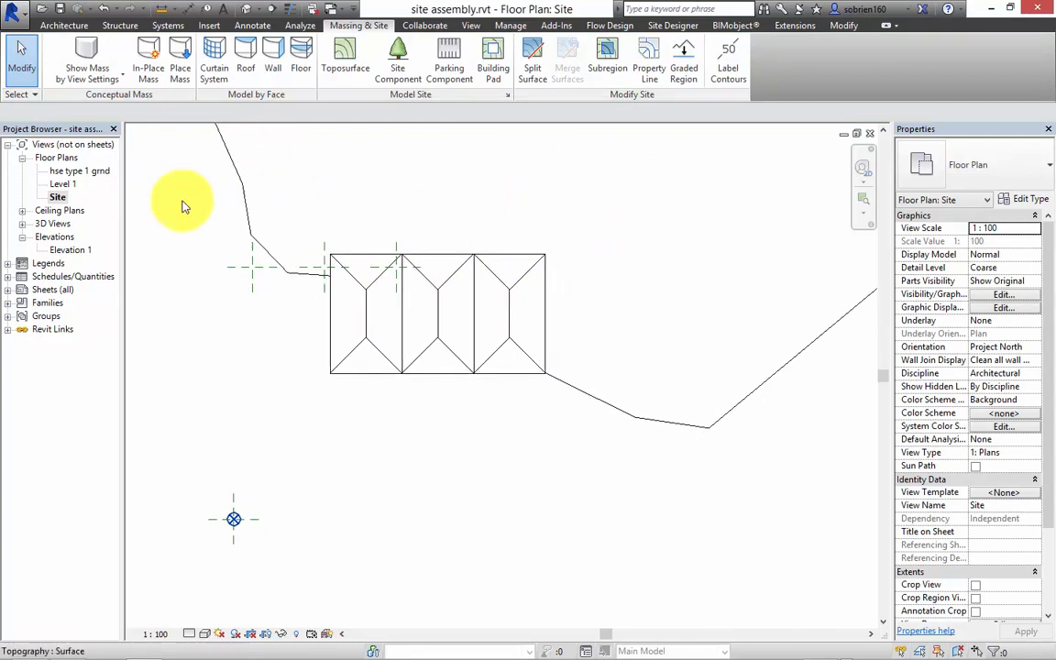
left_click(59, 198)
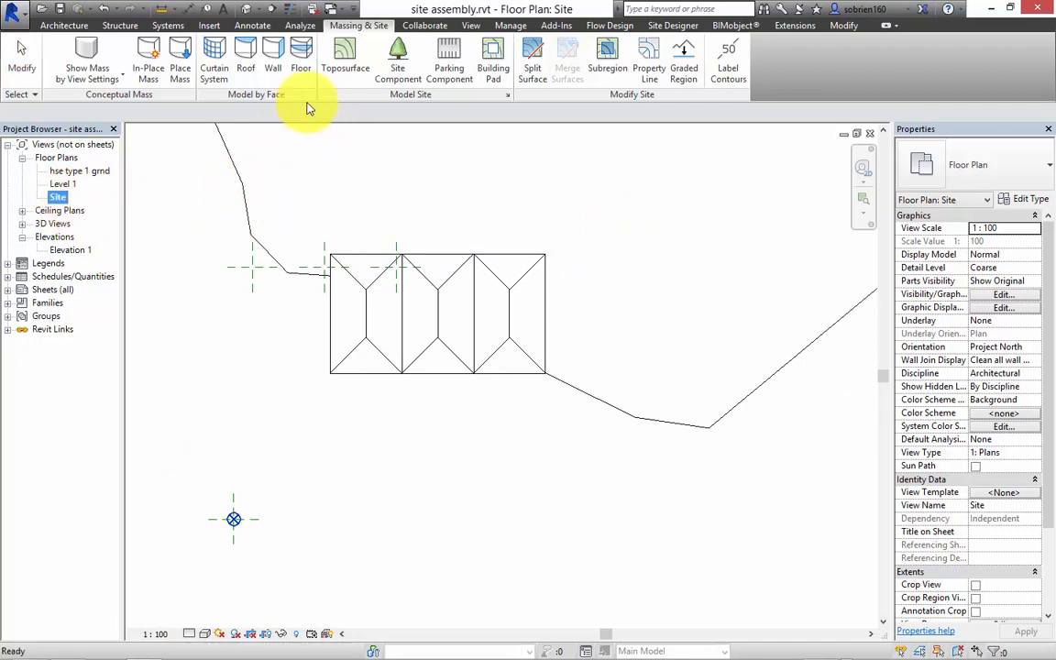
Start a building pad with a rectangular boundary and set its level to hse type 1 grnd.
left_click(489, 64)
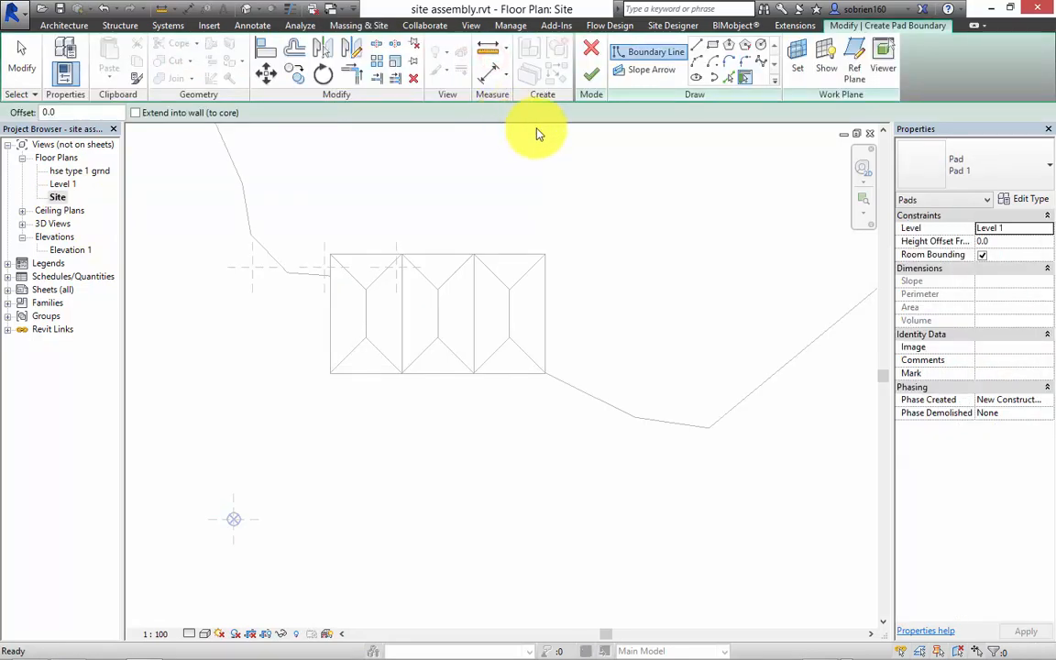
left_click(713, 46)
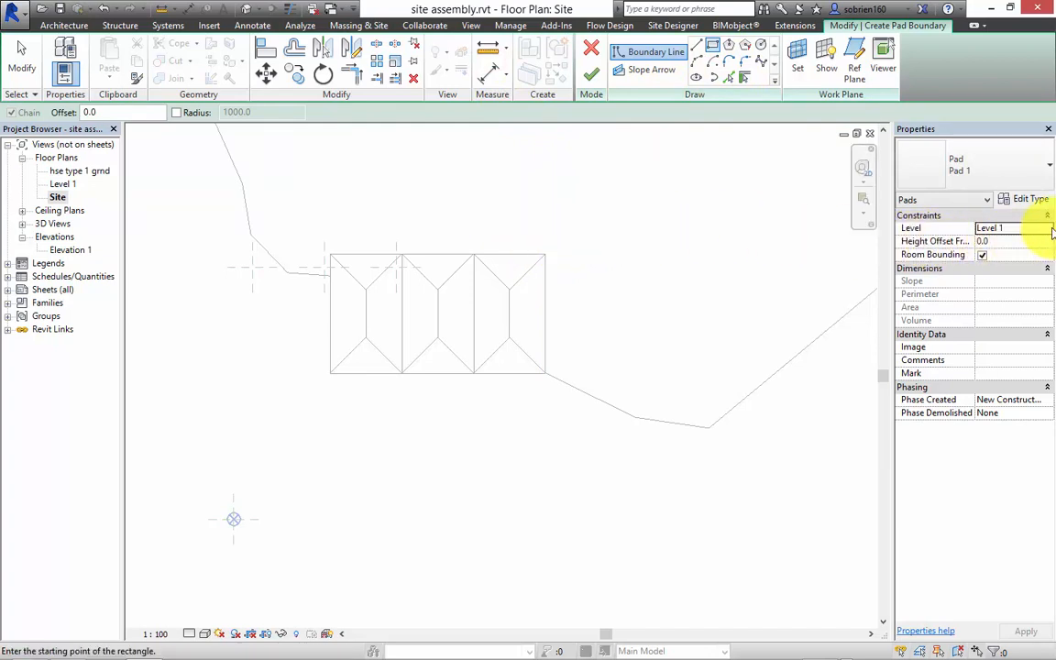
left_click(1050, 229)
left_click(1029, 253)
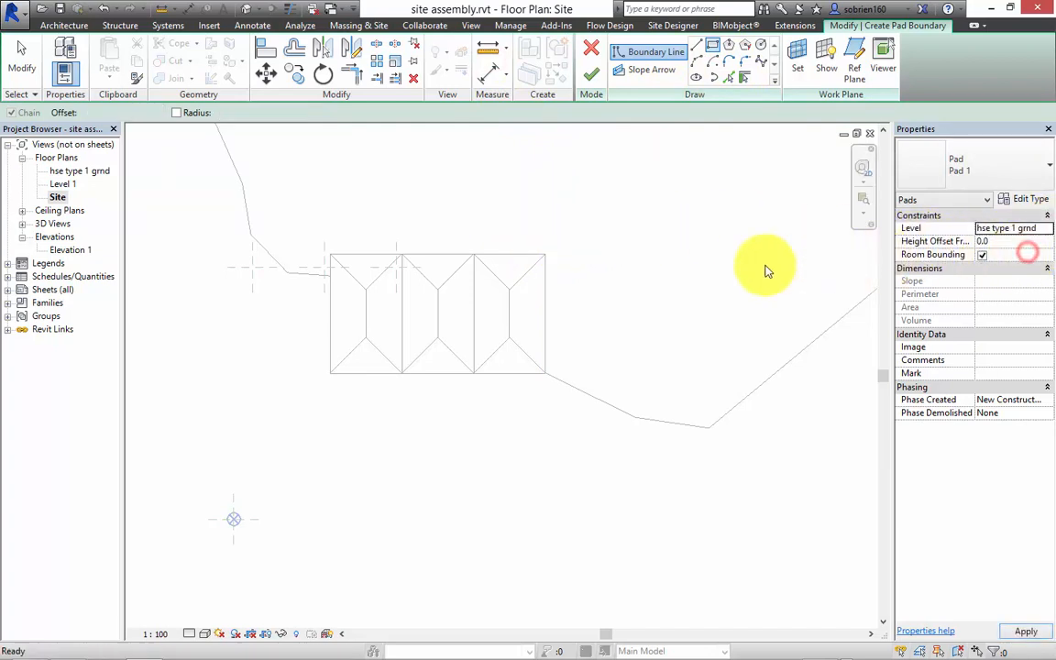
Sketch a rectangular pad boundary about 9300 mm long over the third linked house in the Site plan.
scroll(608, 267, "down", 5)
scroll(533, 259, "up", 3)
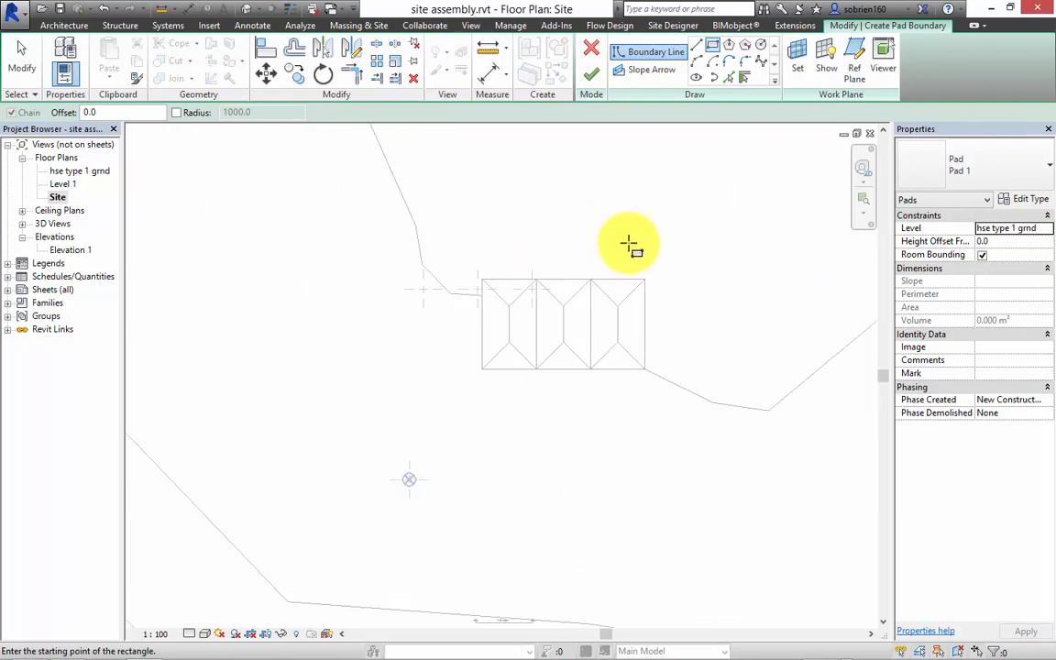
left_click(640, 277)
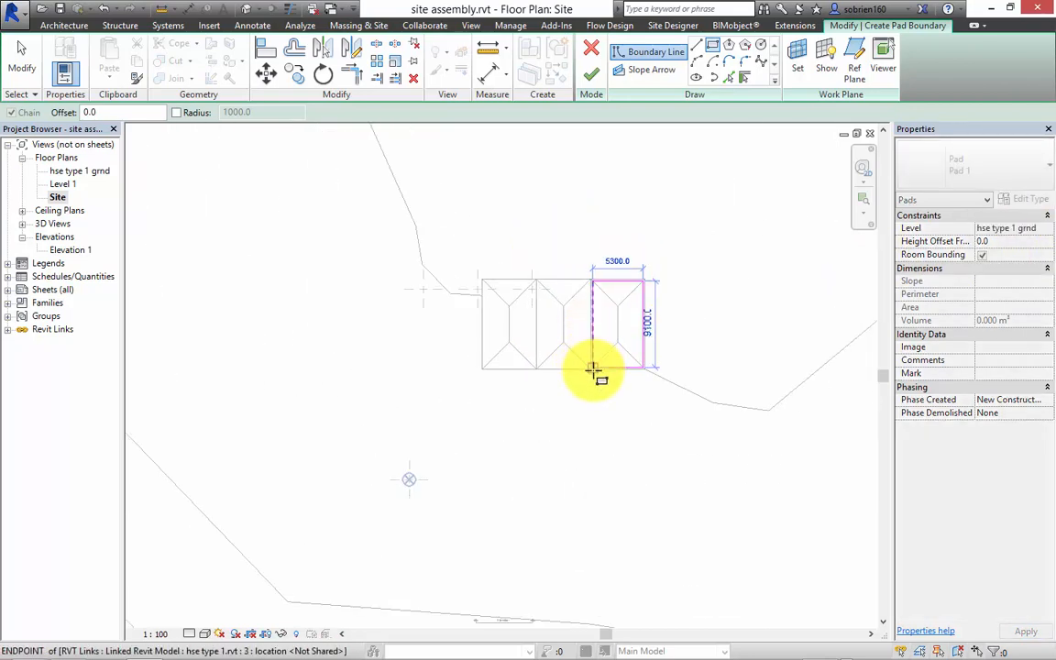
left_click(593, 370)
scroll(647, 294, "up", 5)
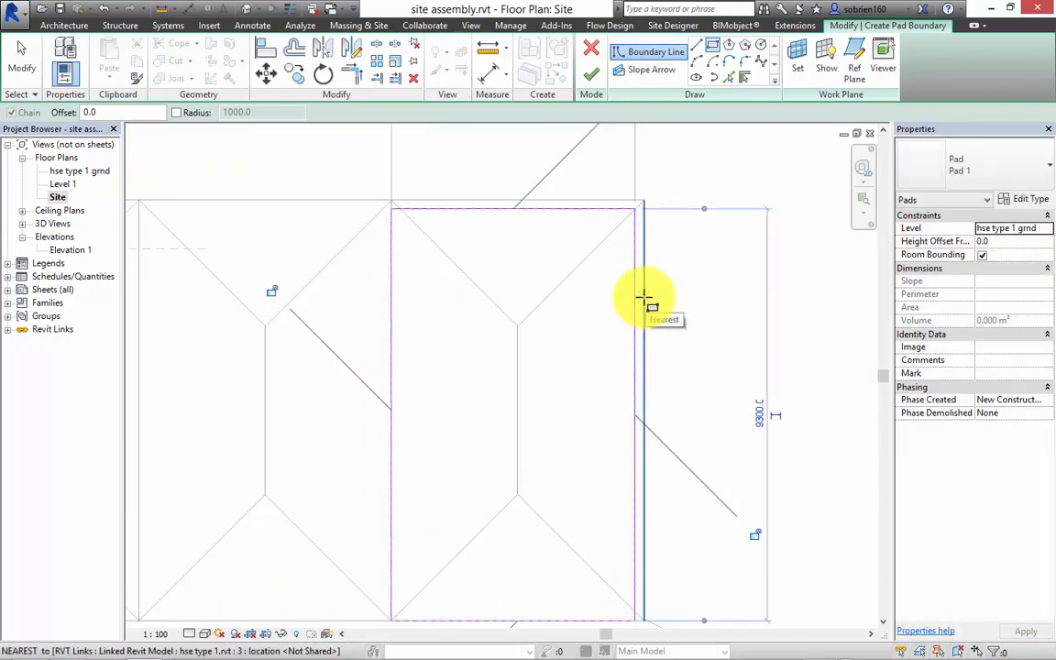
key("Escape")
key("Escape")
Extend the pad boundary's outer side and upper edge to the house outline, making it 5700 by 9500 mm, and finish the pad.
left_click(636, 321)
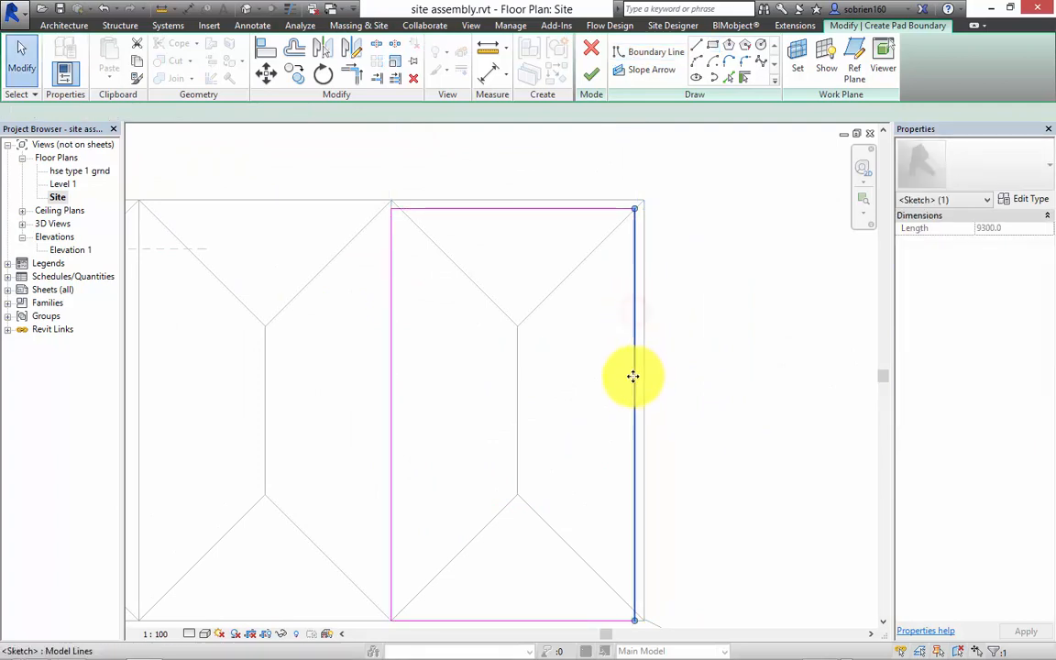
left_click_drag(647, 373, 648, 371)
left_click(542, 212)
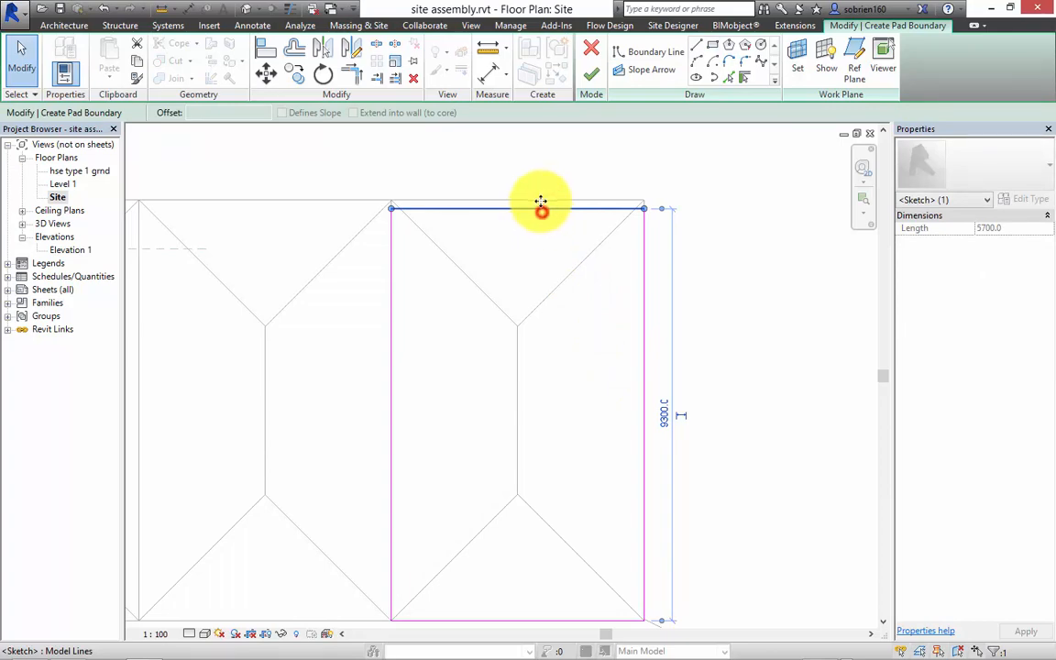
mouse_move(541, 204)
left_mouse_down()
mouse_move(536, 189)
mouse_move(535, 203)
left_mouse_up()
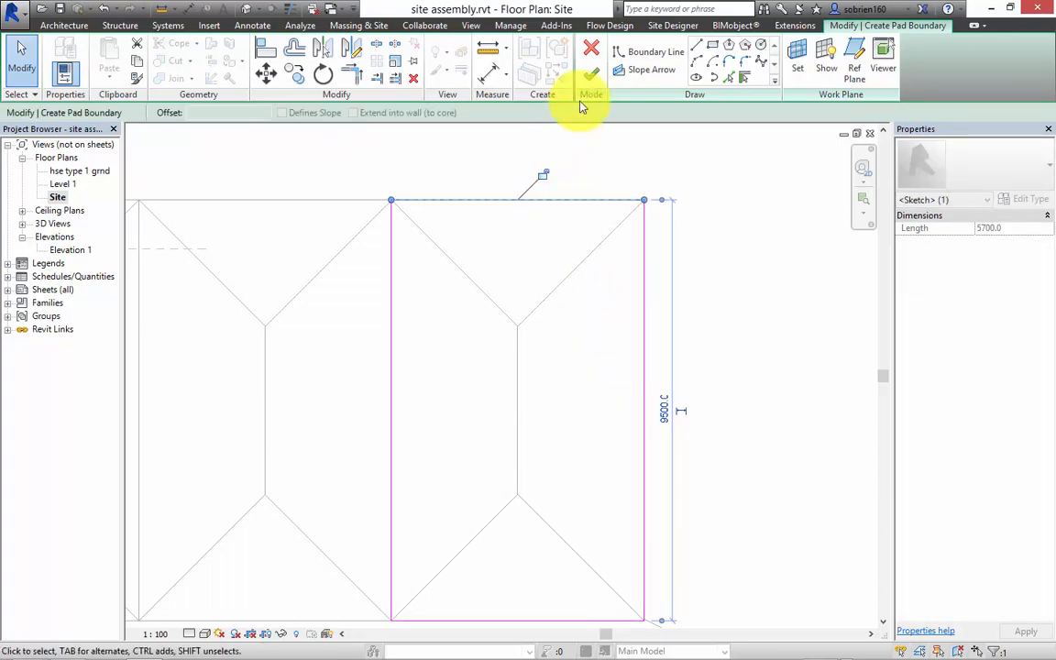
left_click(591, 74)
left_click(702, 265)
scroll(673, 281, "down", 3)
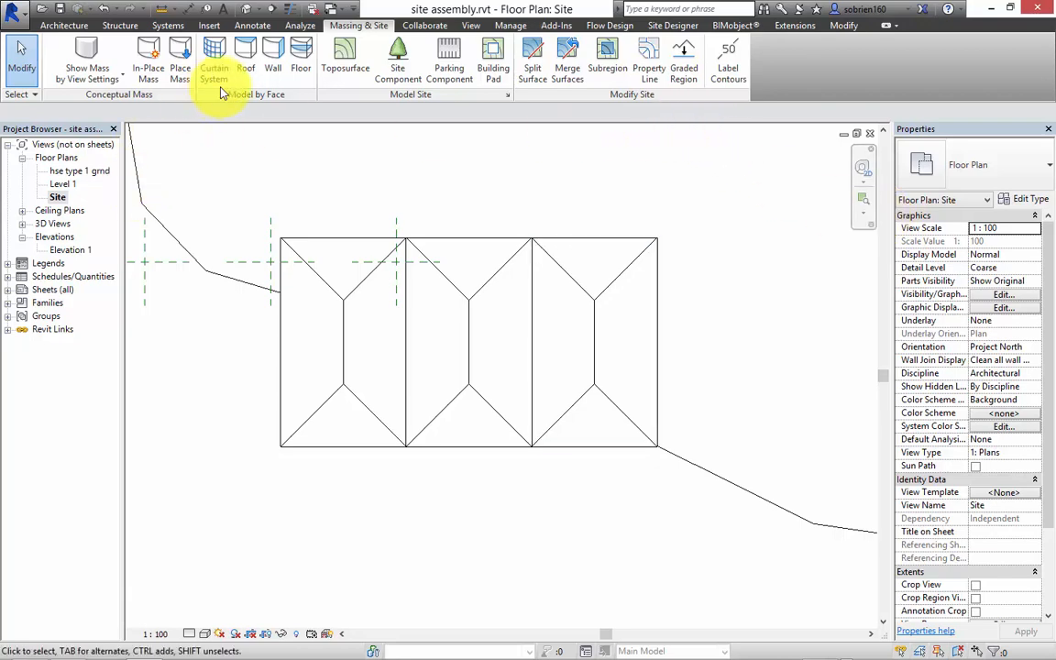
Create a 5700 by 9500 mm rectangular building pad on level 2 over the middle linked house's outline.
left_click(490, 63)
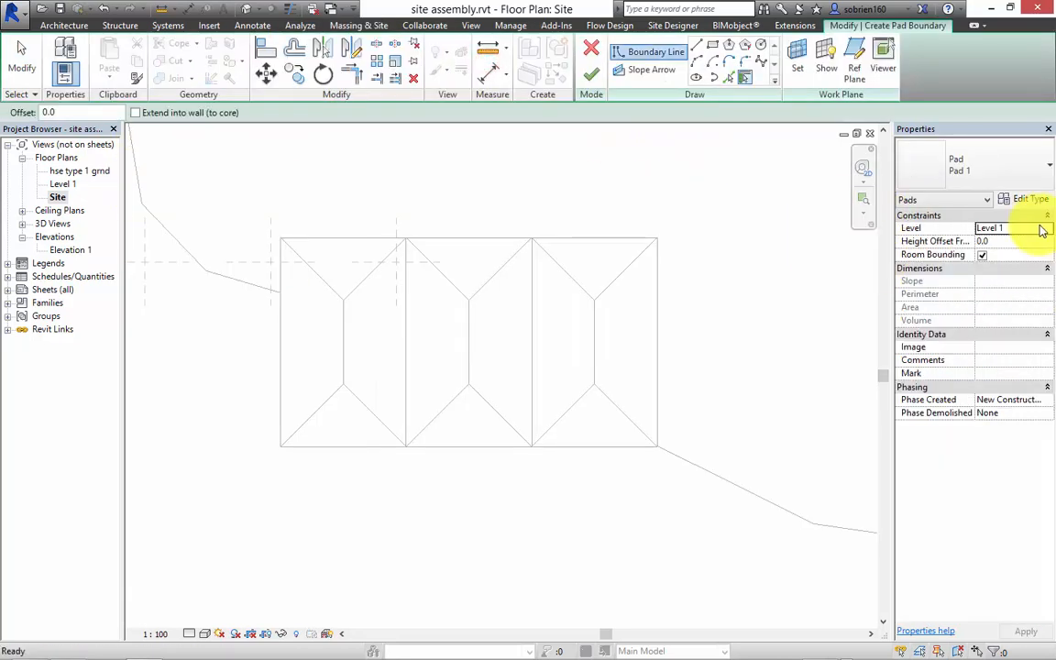
left_click(1047, 229)
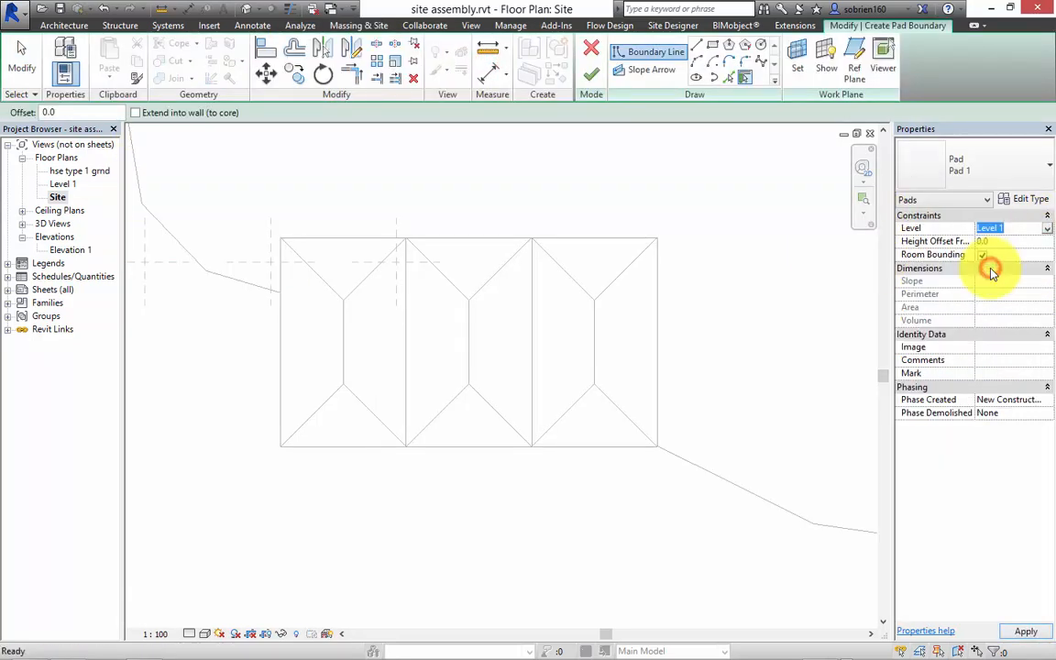
left_click(712, 45)
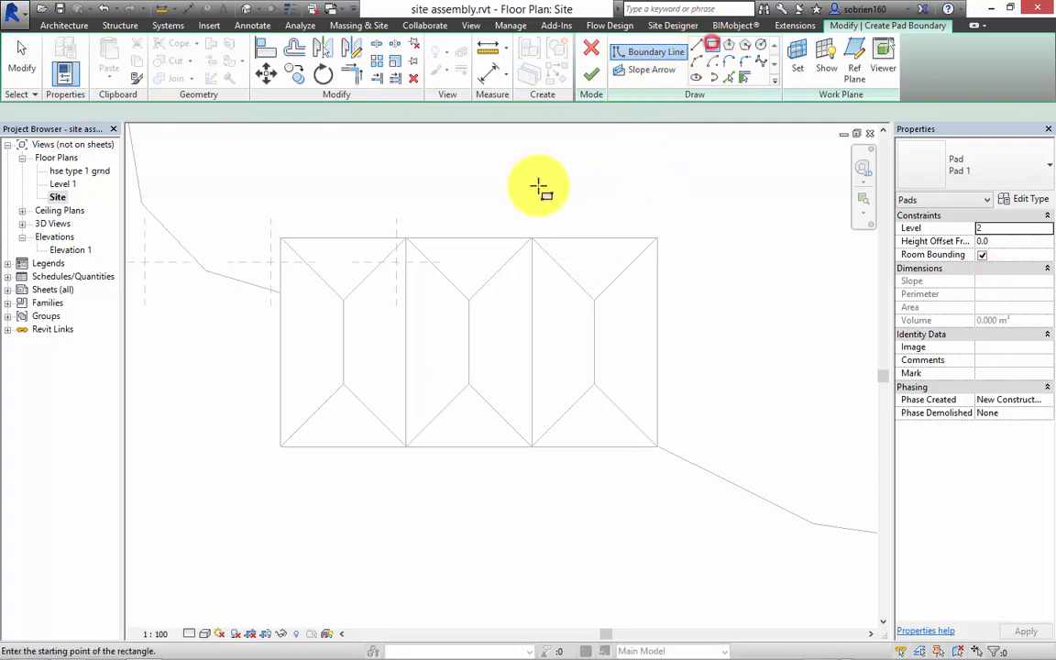
scroll(531, 238, "up", 2)
left_click(528, 240)
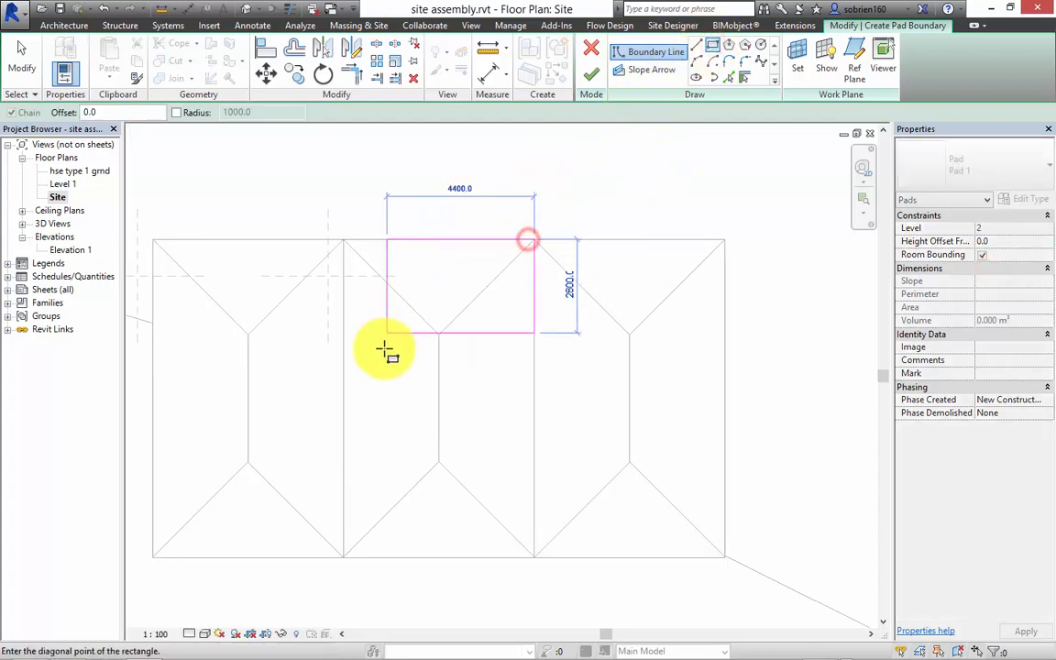
left_click(343, 555)
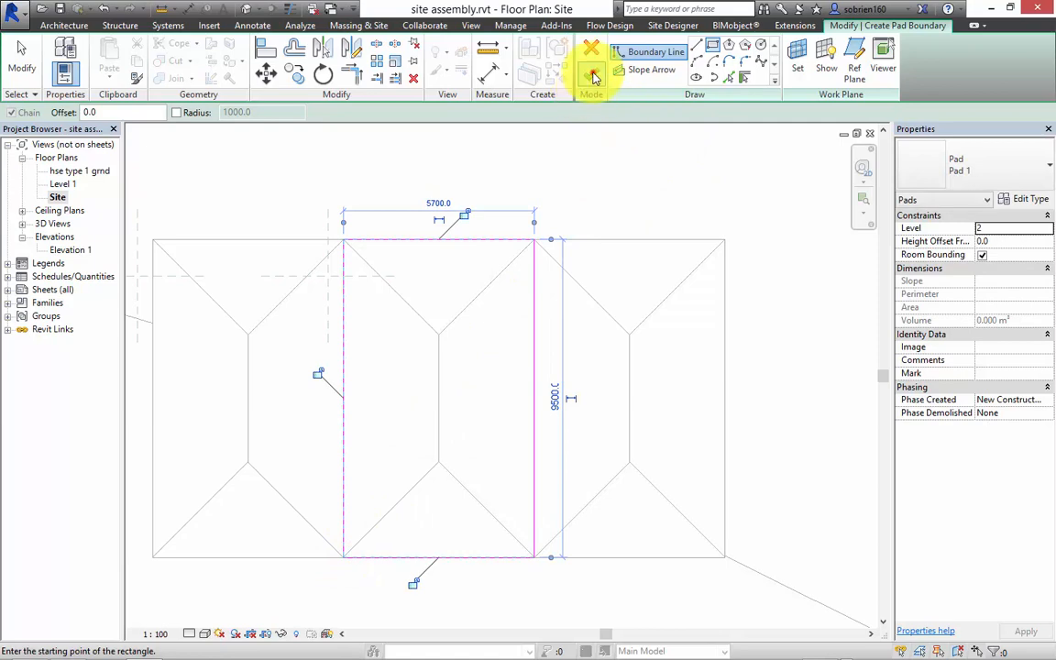
left_click(593, 75)
scroll(747, 307, "down", 1)
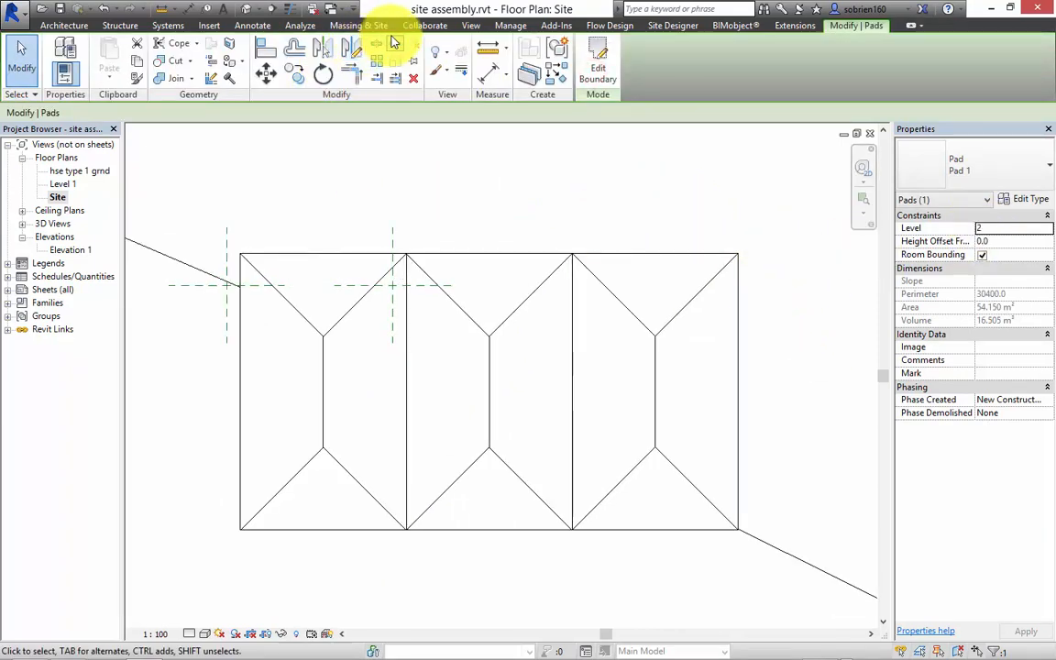
Start a third building pad on level 3 and sketch its 5700 by 9500 mm rectangular boundary over the westernmost house.
left_click(359, 24)
left_click(490, 73)
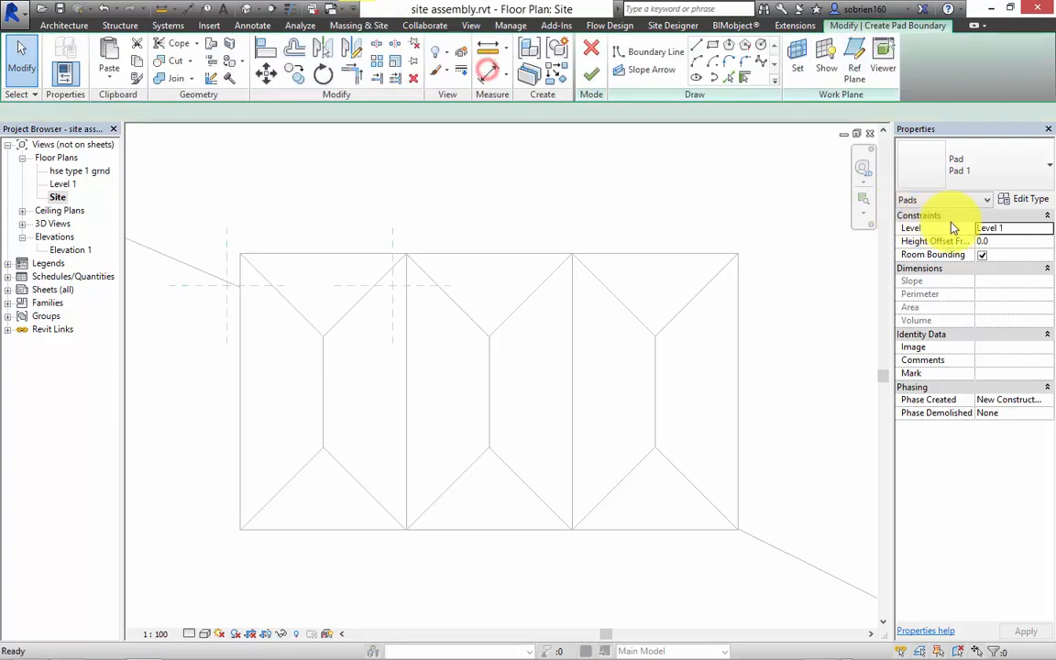
left_click(1046, 231)
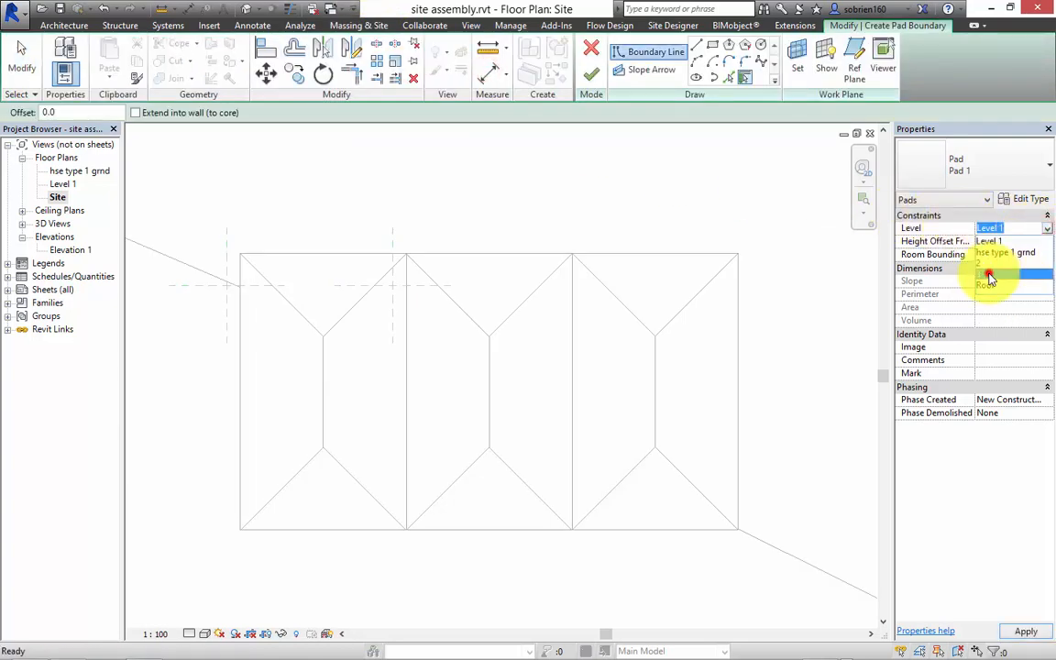
left_click(987, 273)
left_click(711, 47)
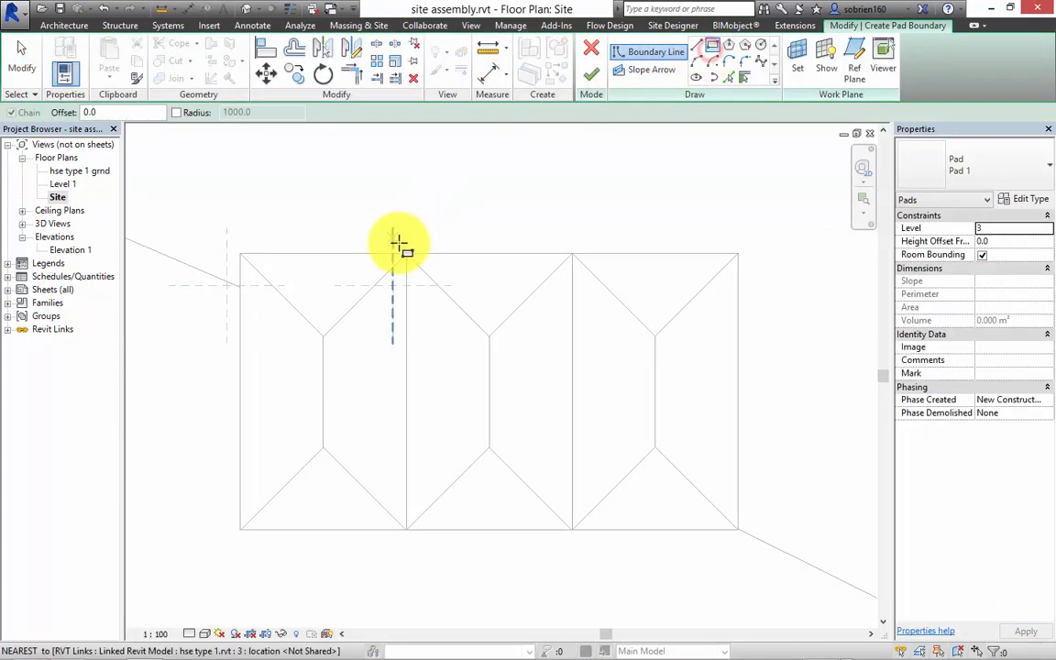
left_click(406, 255)
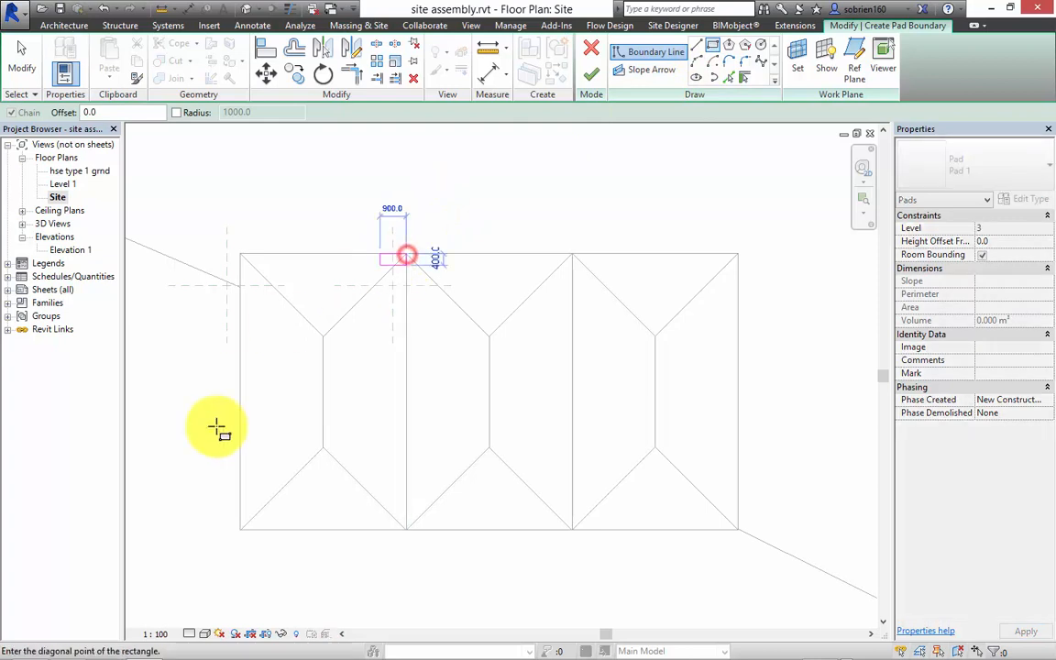
left_click(240, 529)
scroll(231, 519, "down", 2)
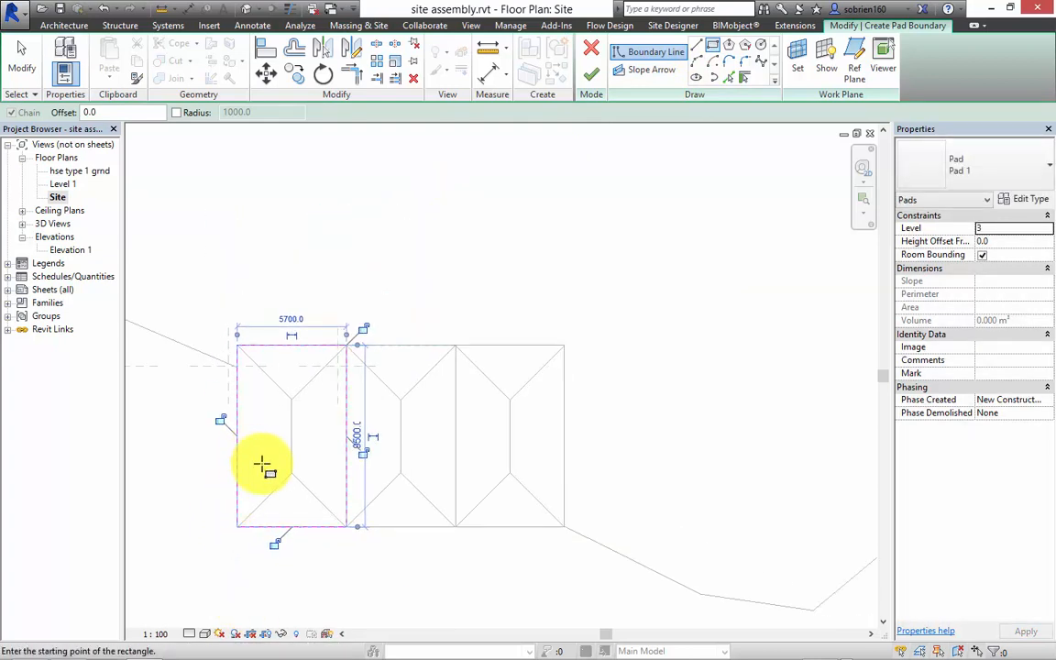
Stretch the boundary's upper edge beyond the house outline to make it about 13800 mm long, and finish the pad.
key("Escape")
key("Escape")
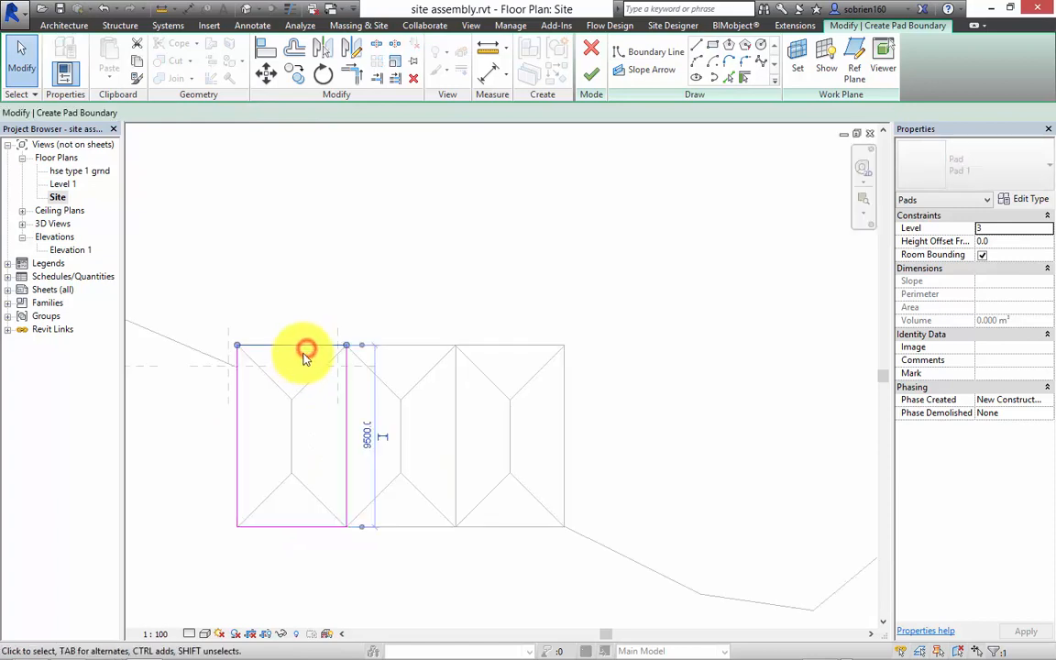
left_click(295, 348)
left_click_drag(298, 339, 284, 266)
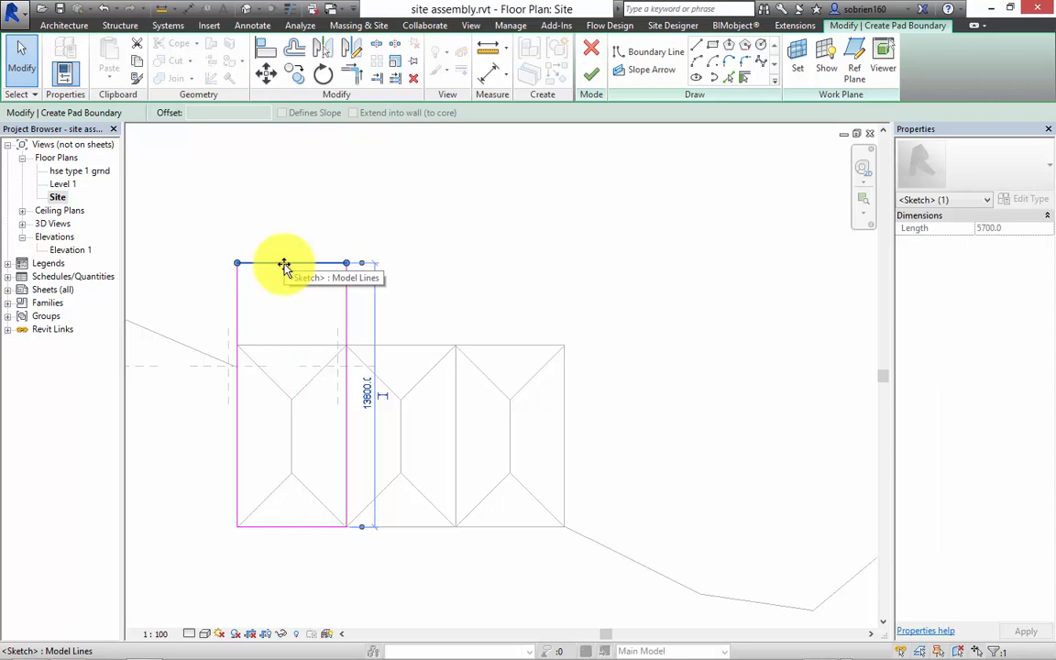
left_click(495, 335)
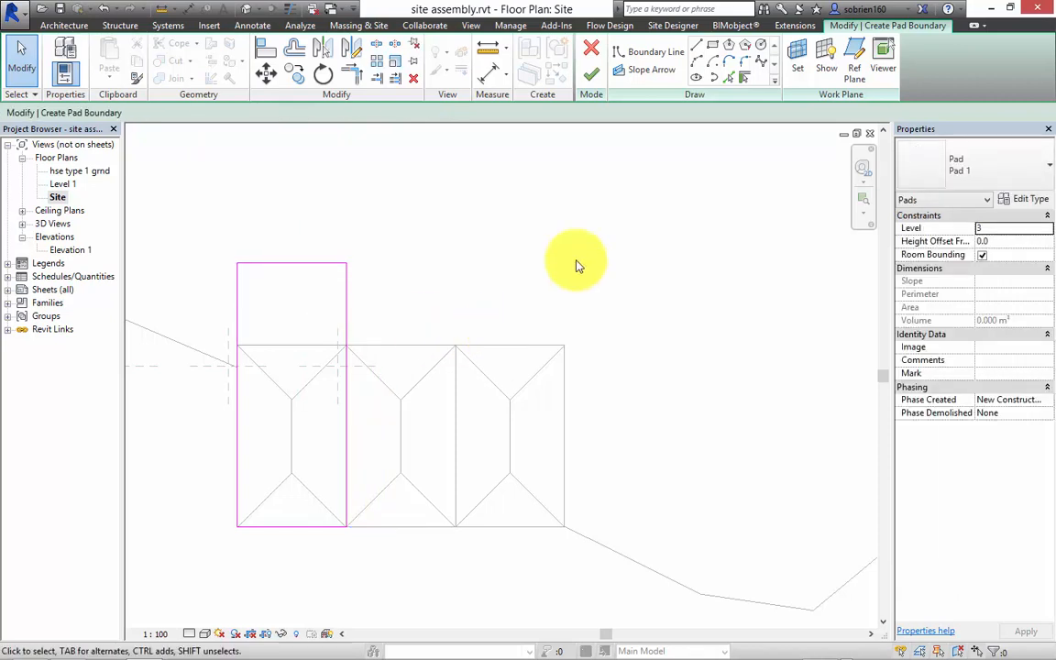
left_click(591, 74)
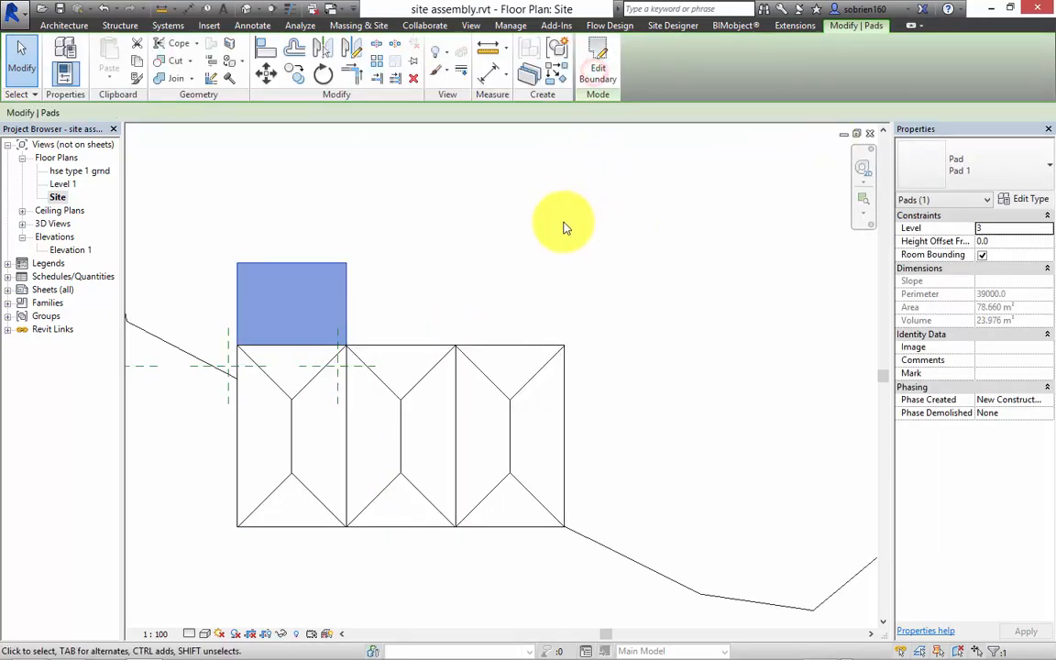
In the 3D view, set the level of the pad under the easternmost house to 3.
left_click(248, 11)
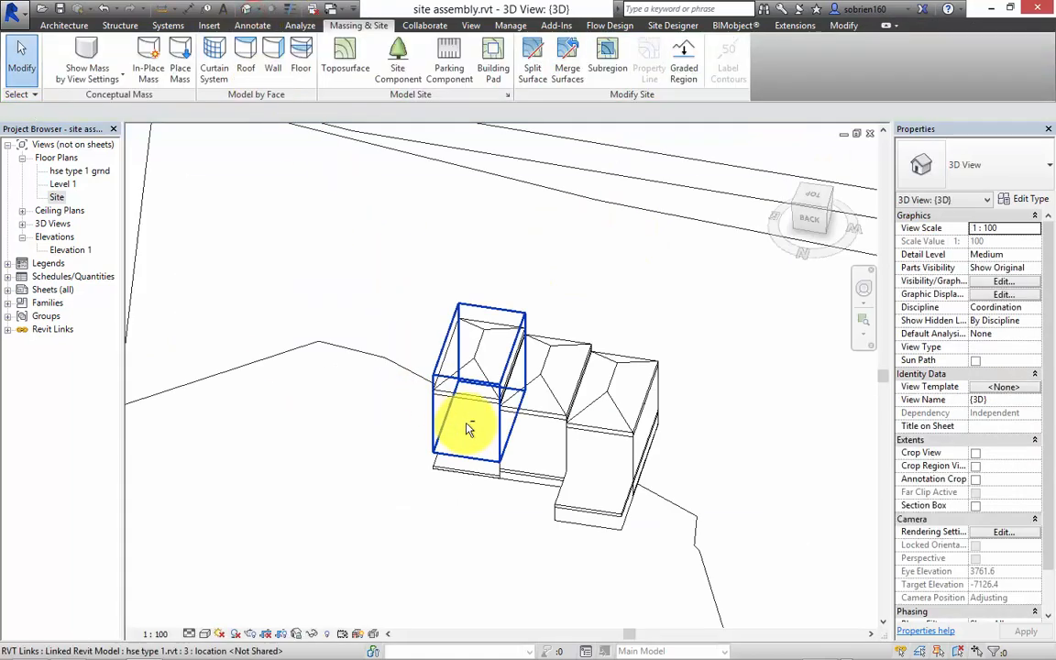
middle_click_drag(466, 424, 729, 514, "shift")
scroll(684, 495, "up", 8)
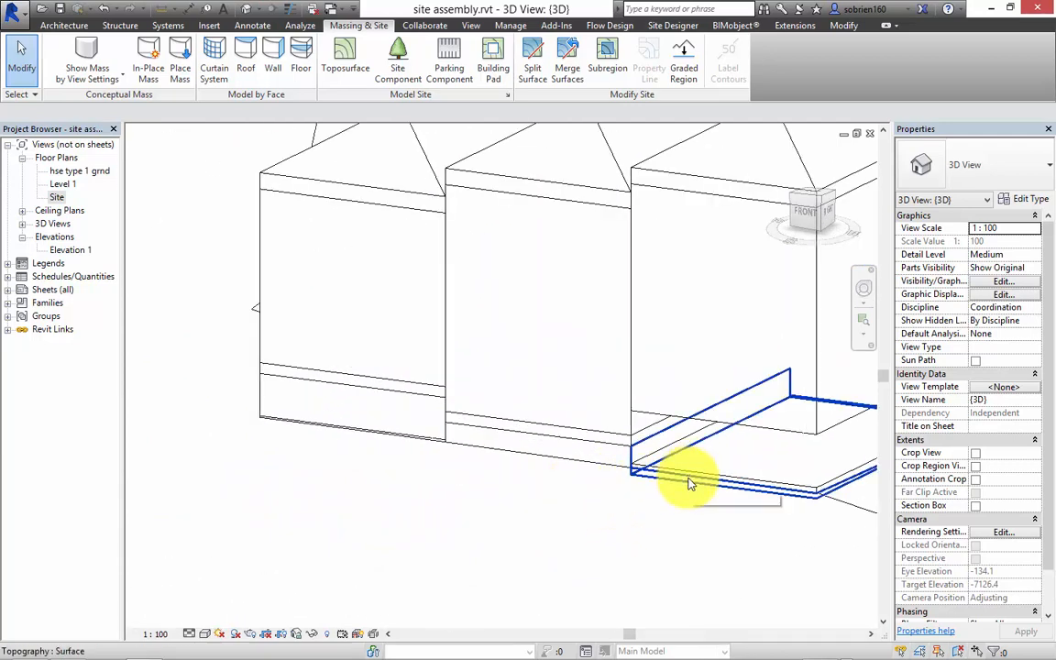
left_click(690, 482)
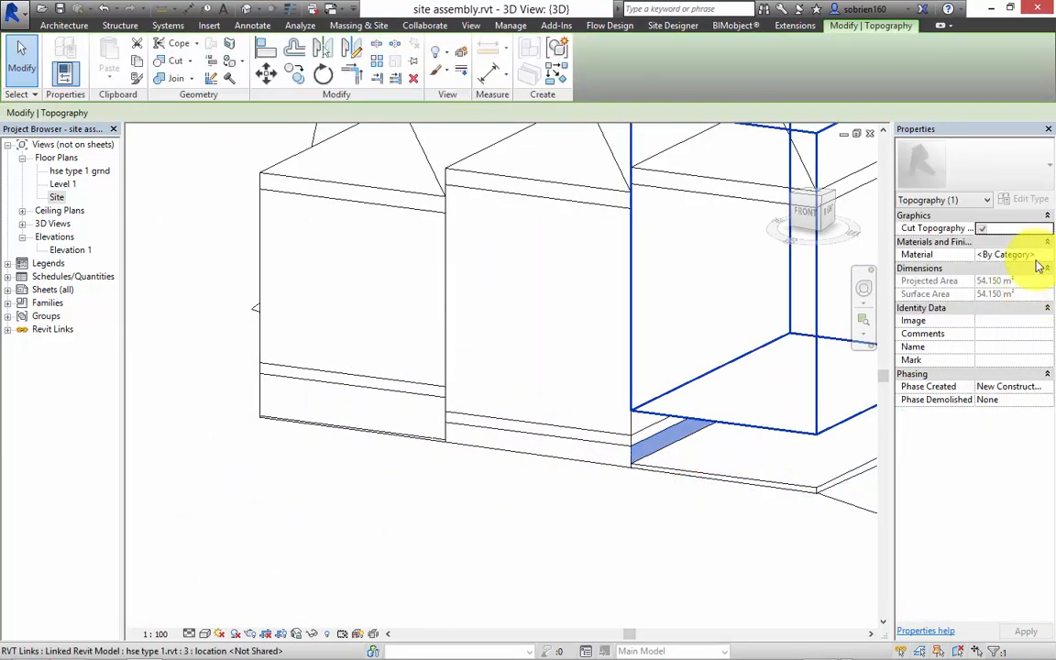
key("Escape")
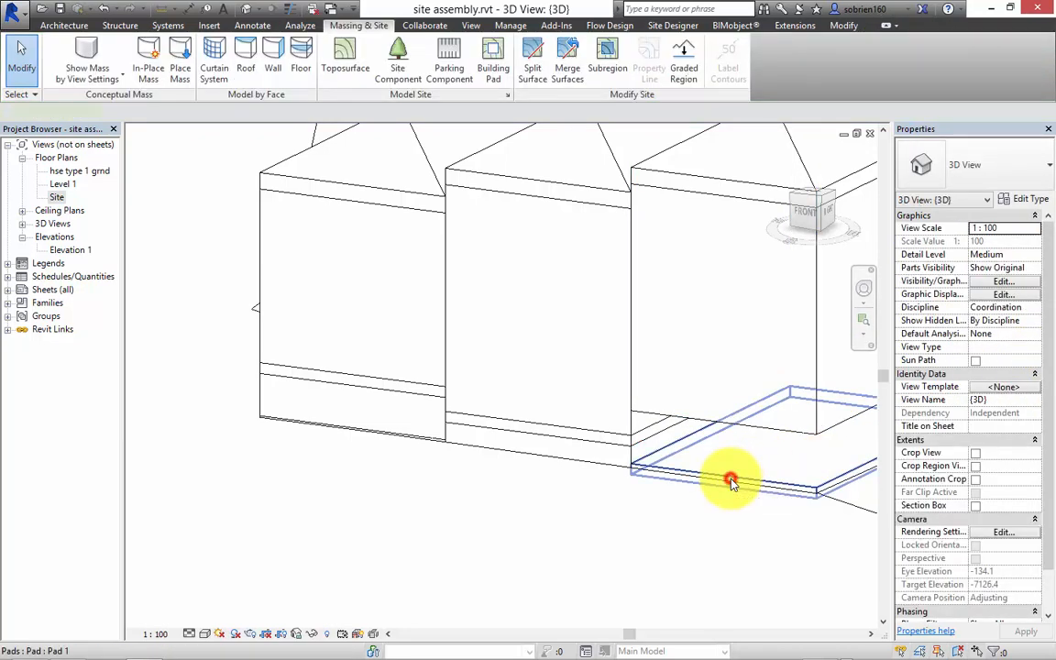
left_click(733, 482)
left_click(1046, 228)
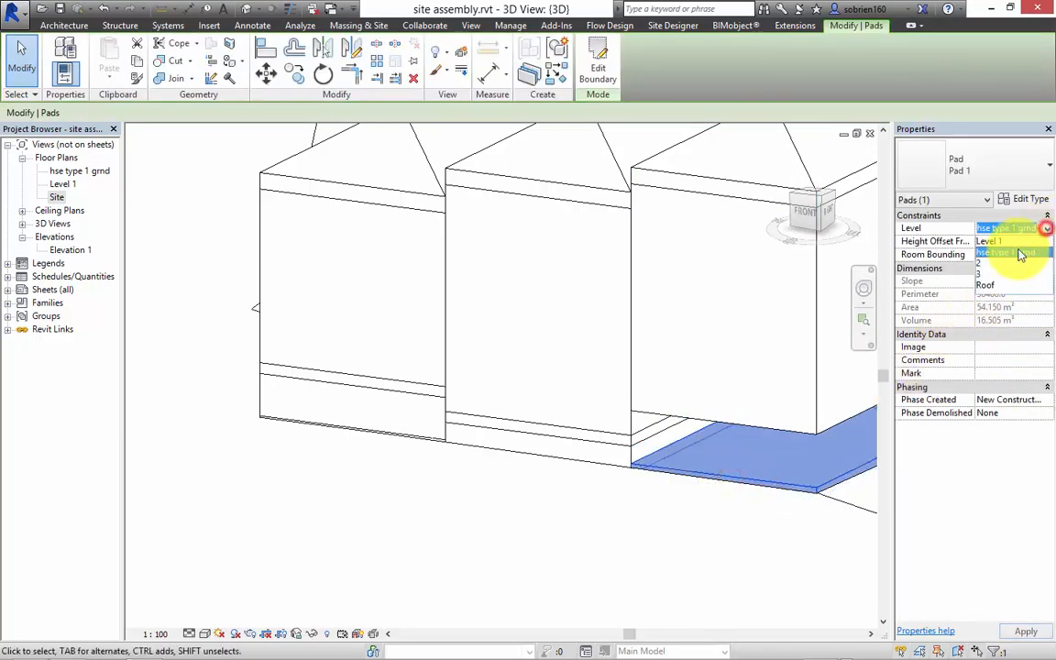
left_click(979, 280)
left_click(685, 587)
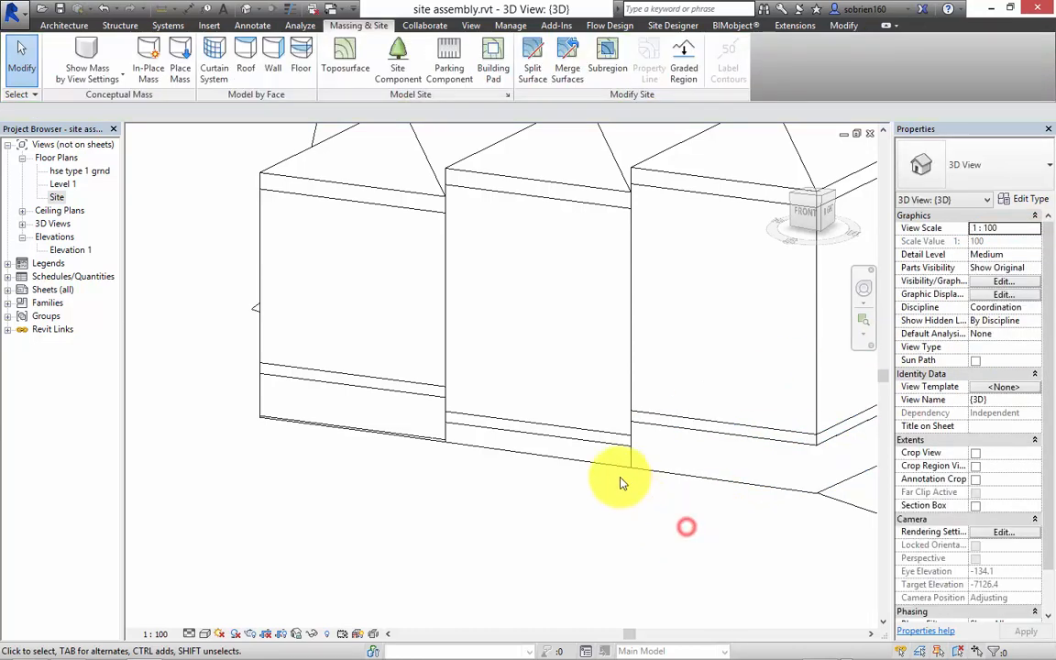
Set the level of the extended pad under the westernmost house to Level 1.
left_click(597, 431)
left_click(493, 500)
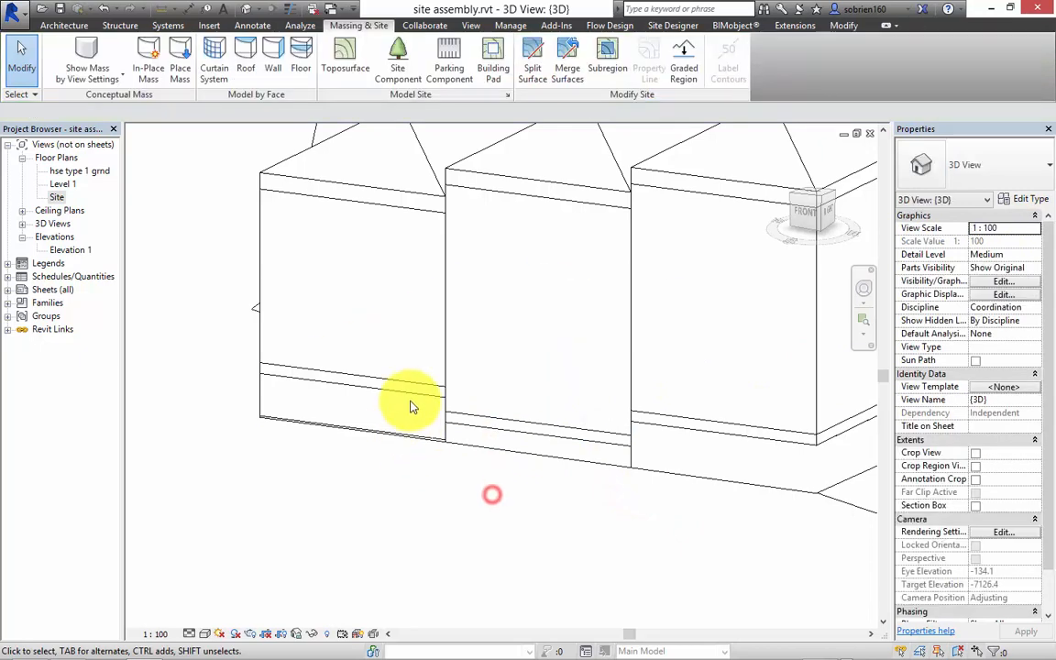
left_click(420, 381)
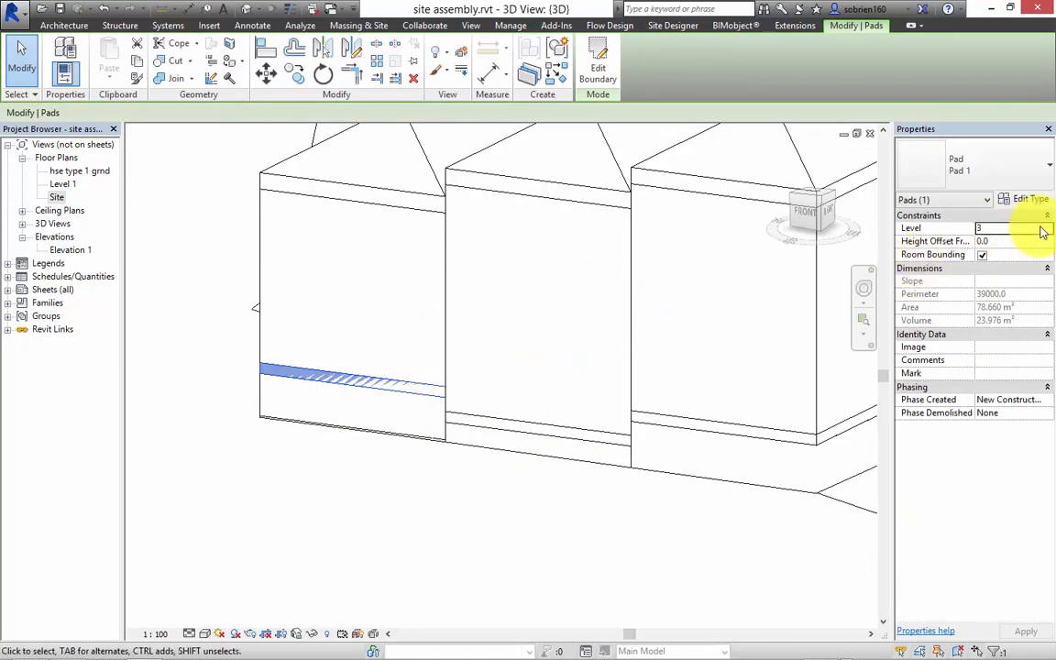
left_click(1048, 230)
left_click(991, 241)
left_click(499, 576)
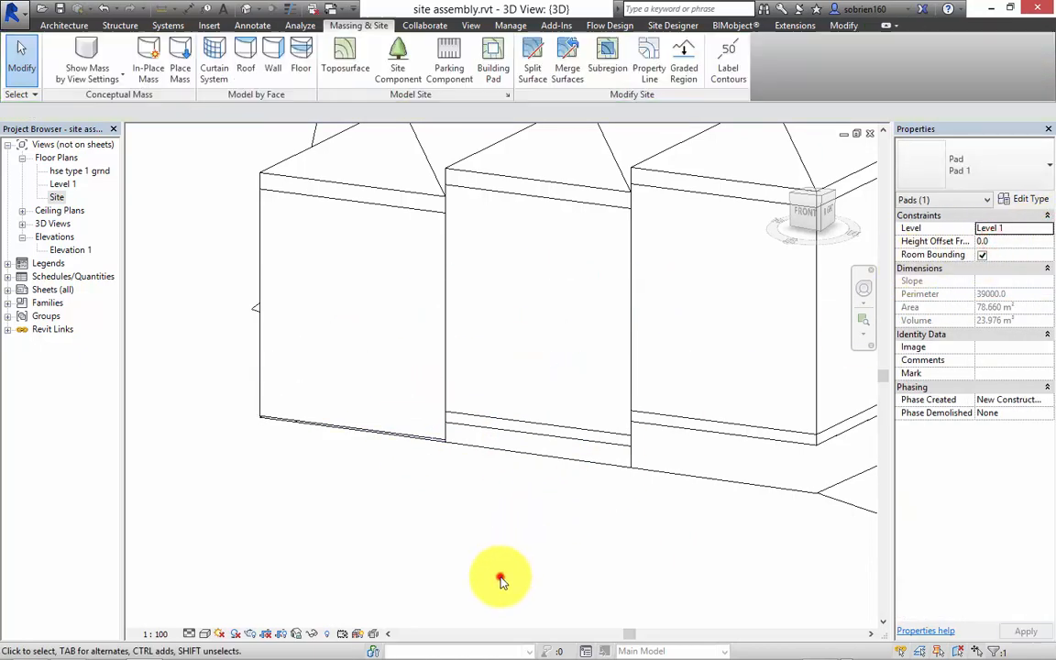
Switch the 3D view to a shaded visual style and inspect how the pads cut into the topography around the houses.
scroll(585, 532, "down", 2)
middle_click_drag(694, 512, 524, 424, "shift")
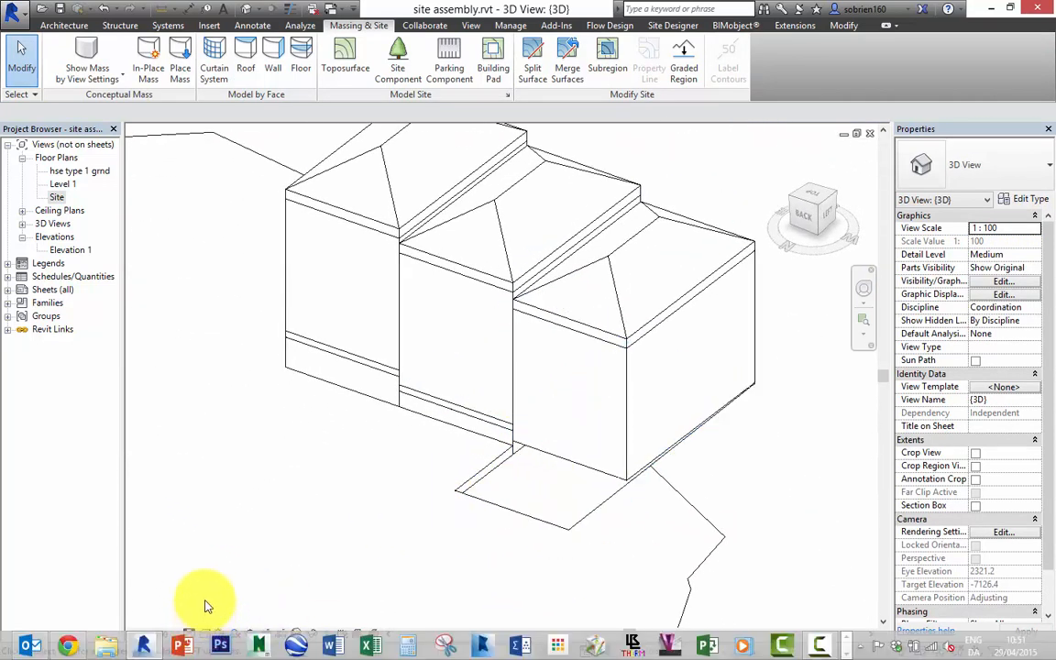
left_click(205, 634)
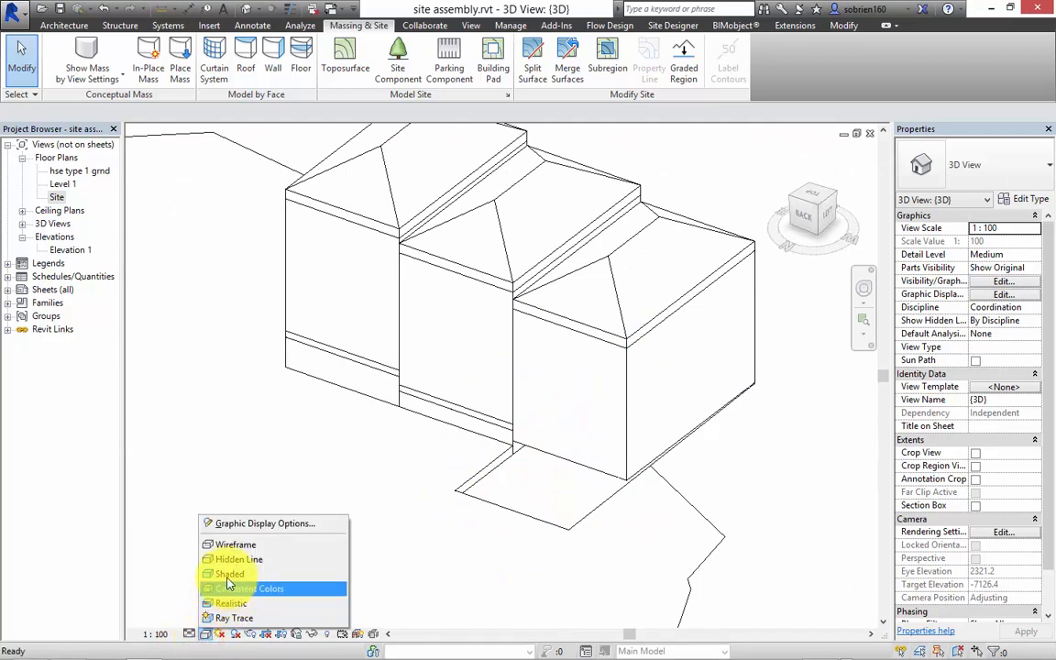
left_click(229, 588)
mouse_move(377, 436)
middle_mouse_down("shift")
mouse_move(488, 454)
mouse_move(430, 388)
mouse_move(295, 433)
mouse_move(480, 425)
mouse_move(542, 448)
mouse_move(596, 438)
mouse_move(657, 464)
mouse_move(644, 537)
mouse_move(471, 432)
mouse_move(347, 425)
middle_mouse_up("shift")
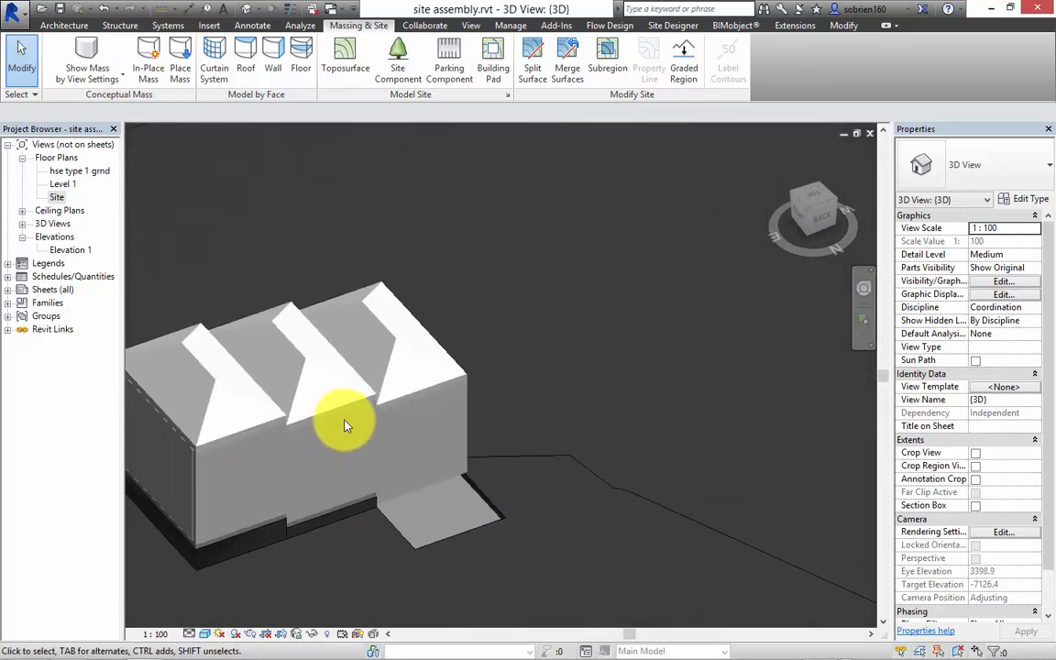
scroll(367, 408, "down", 4)
middle_click_drag(413, 377, 614, 362, "shift")
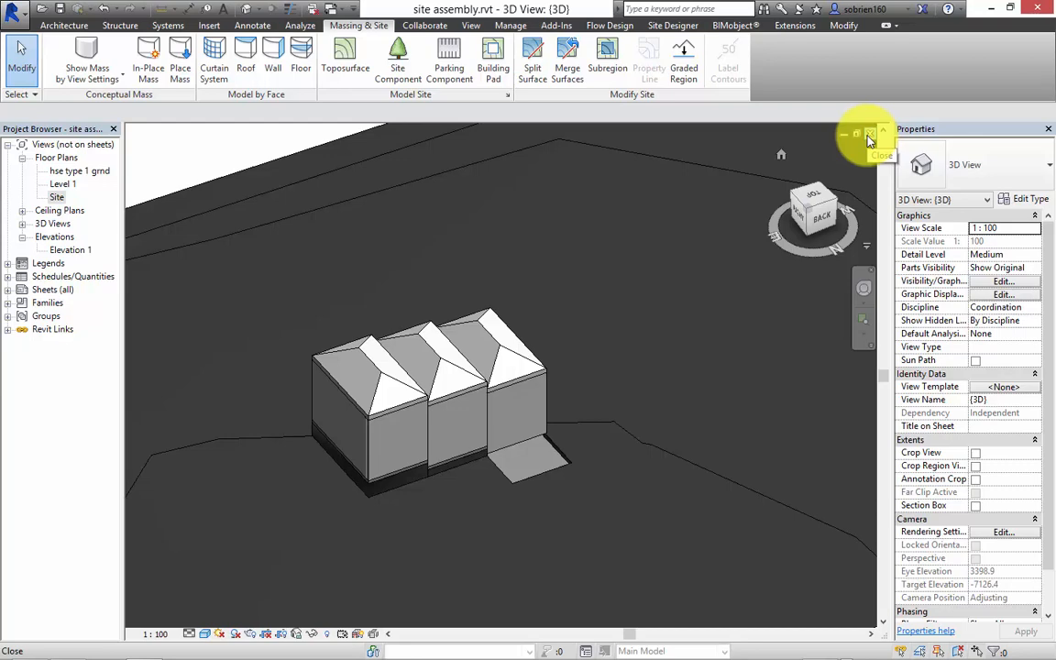
Close all open views of the site assembly project and open the hse type 1 project.
left_click(869, 138)
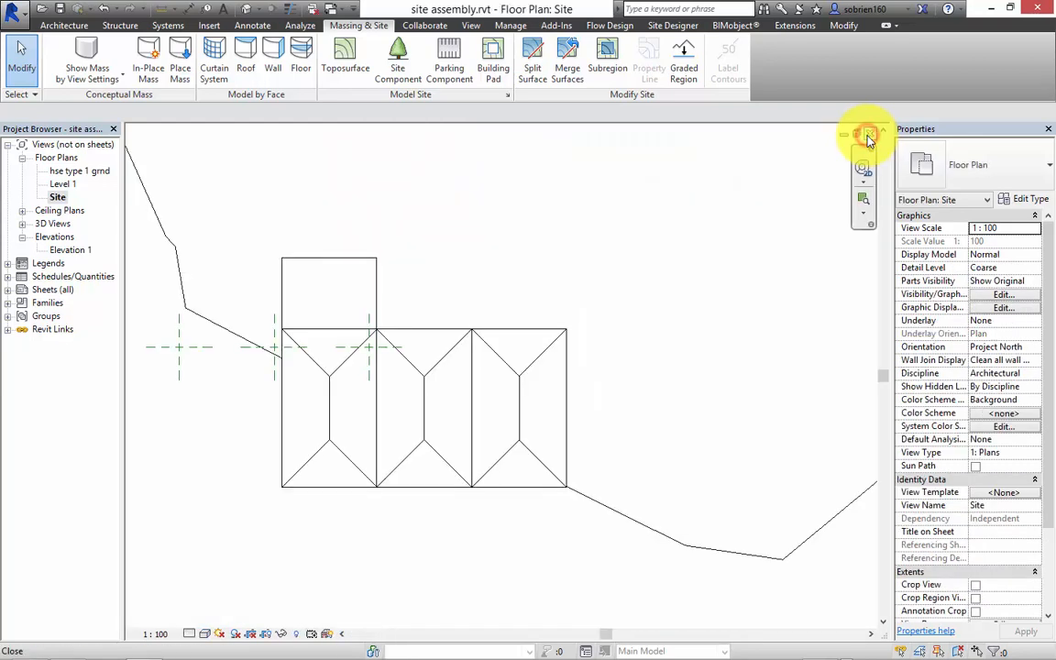
left_click(870, 134)
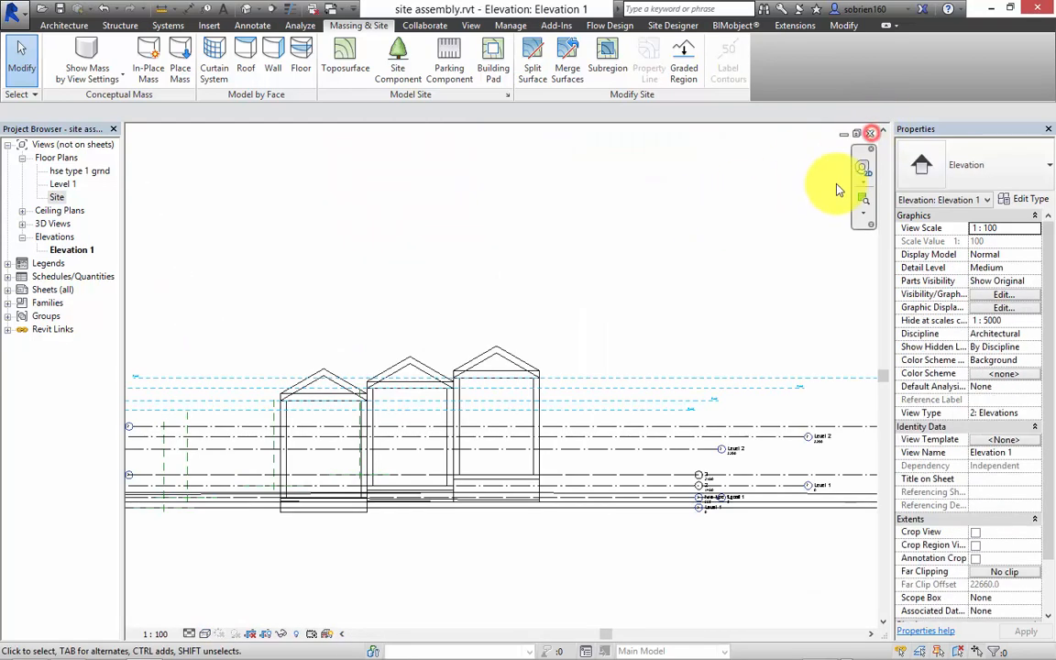
left_click(871, 134)
left_click(870, 135)
left_click(507, 350)
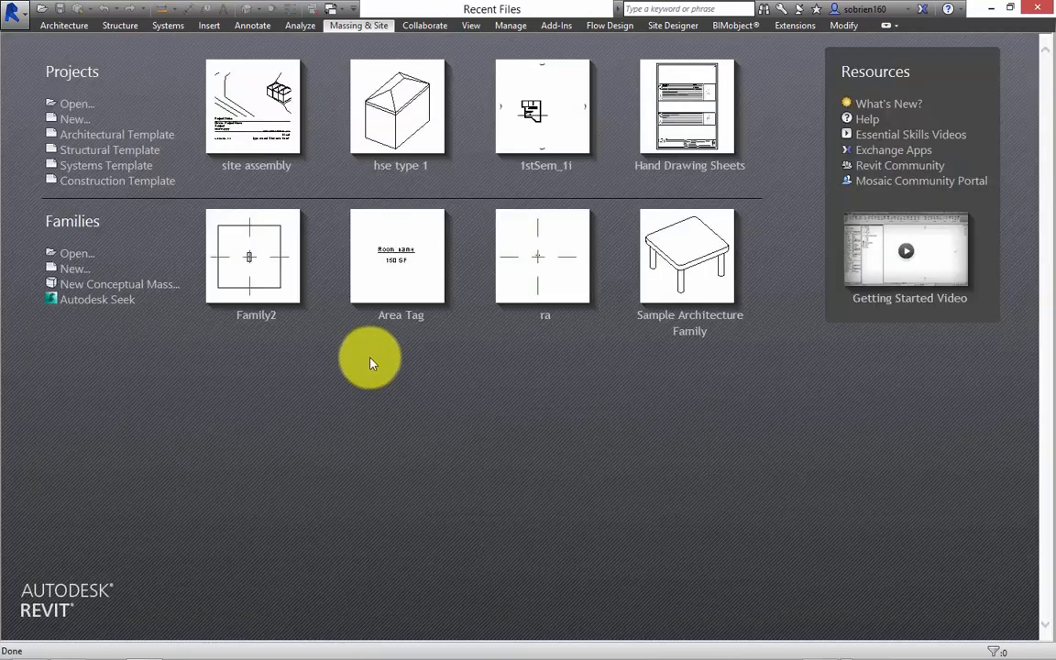
left_click(389, 126)
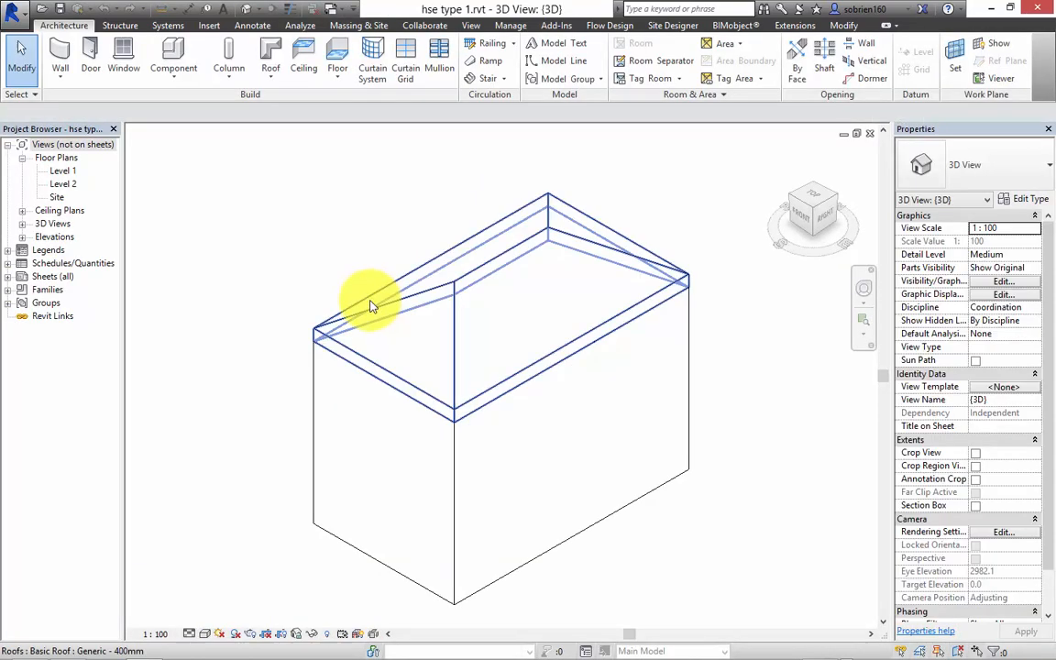
Place a Single-Light 12x12M window on the house's front wall and an Int. Single-Flush 9x21M door beneath it.
left_click(372, 434)
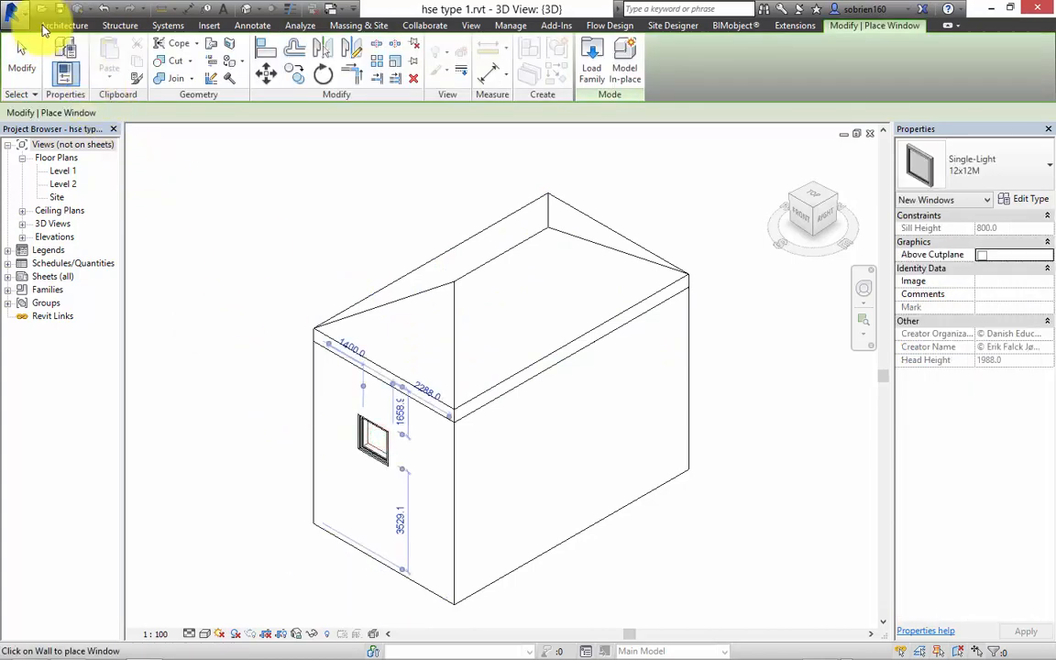
left_click(56, 26)
left_click(88, 55)
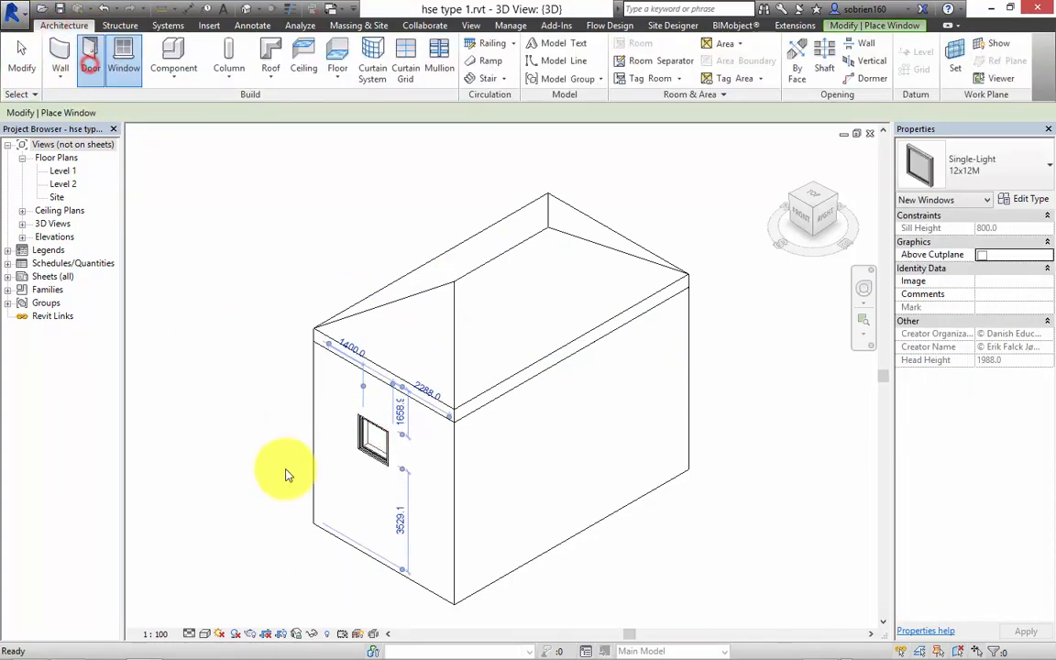
left_click(376, 459)
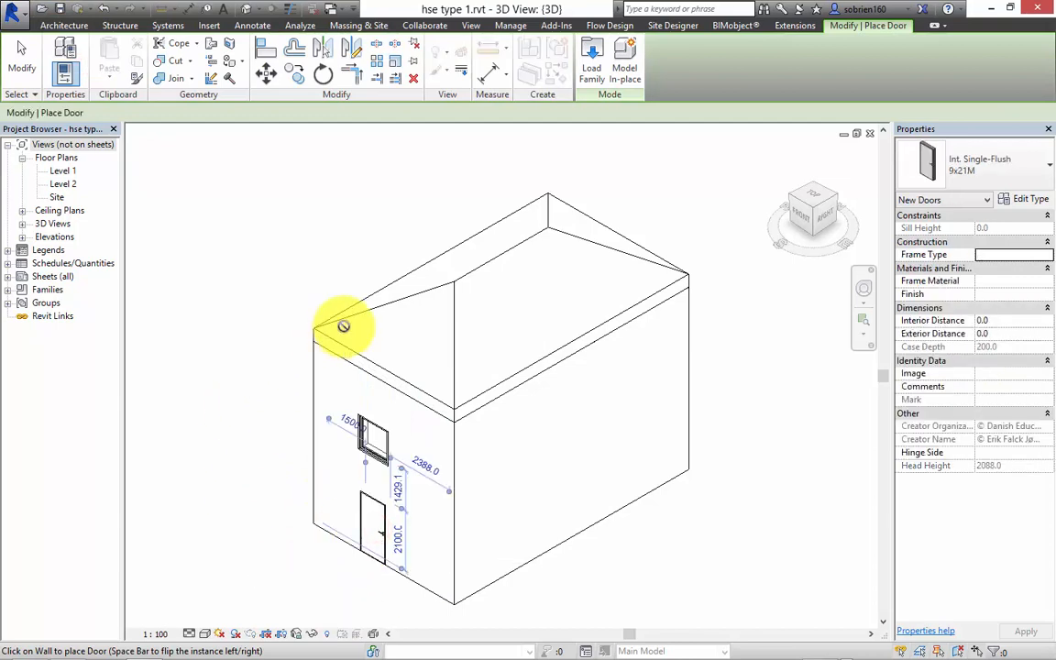
Finish placing doors, save the hse type 1 project and close its 3D view.
key("Escape")
key("Escape")
left_click(60, 9)
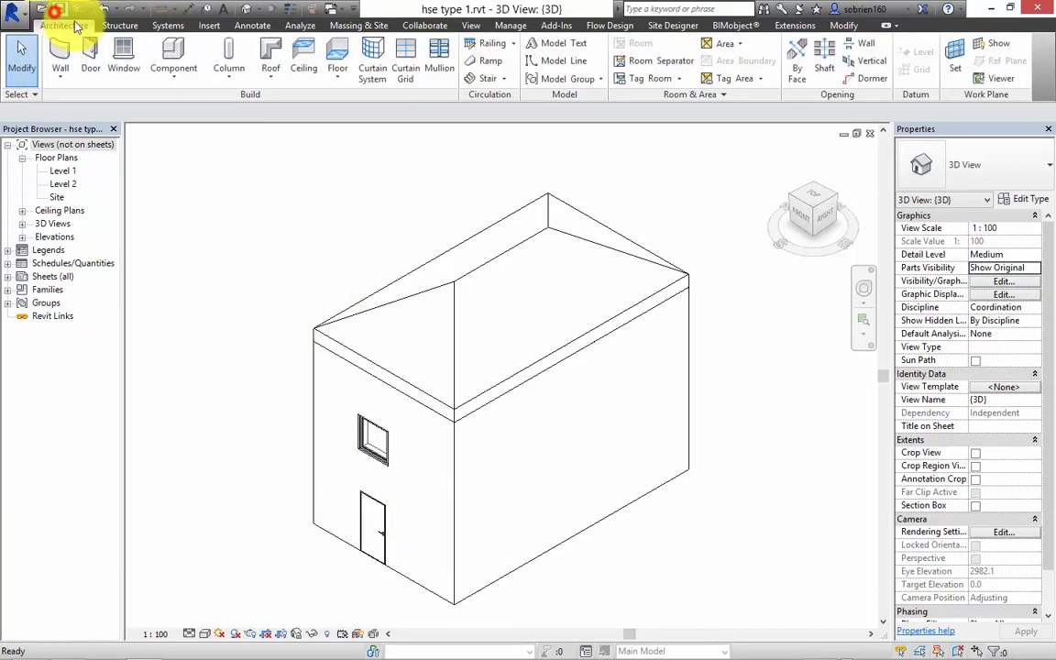
left_click(870, 135)
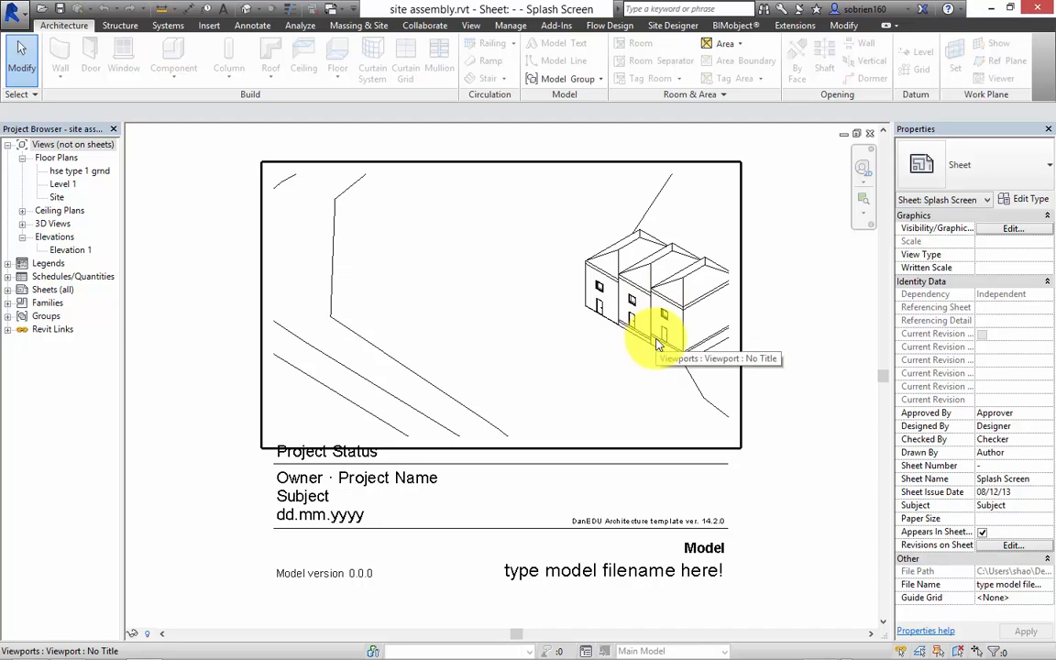
Open the site assembly's default 3D view and inspect the roof junctions, windows, doors and stepped pads of the linked houses.
left_click(244, 11)
middle_click_drag(537, 351, 539, 310, "shift")
scroll(601, 370, "up", 10)
scroll(596, 367, "up", 1)
scroll(540, 313, "down", 1)
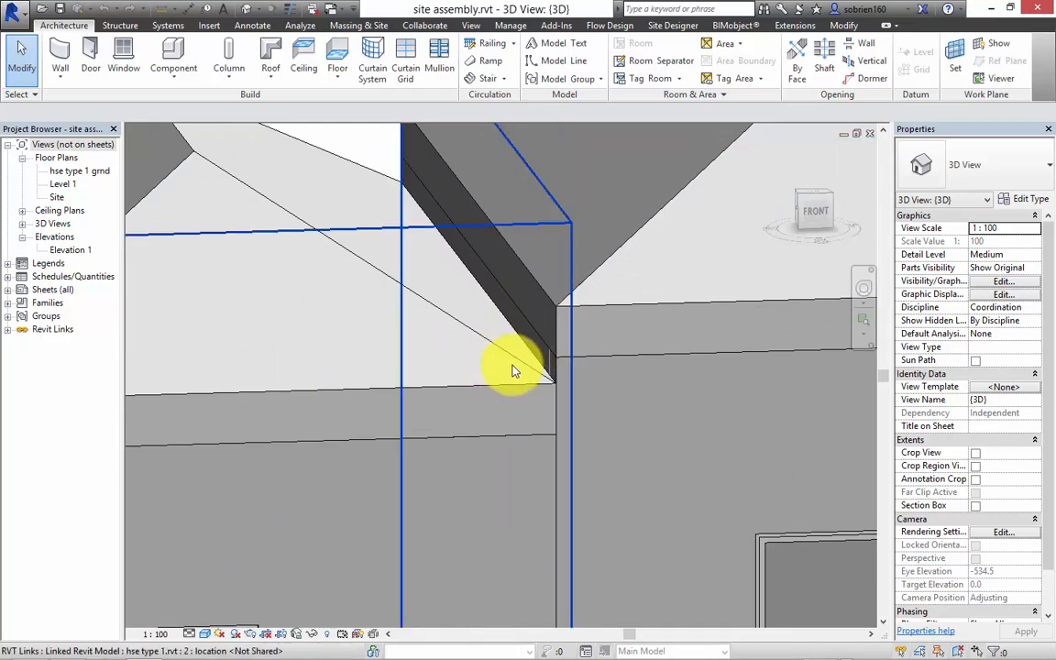
scroll(519, 332, "down", 4)
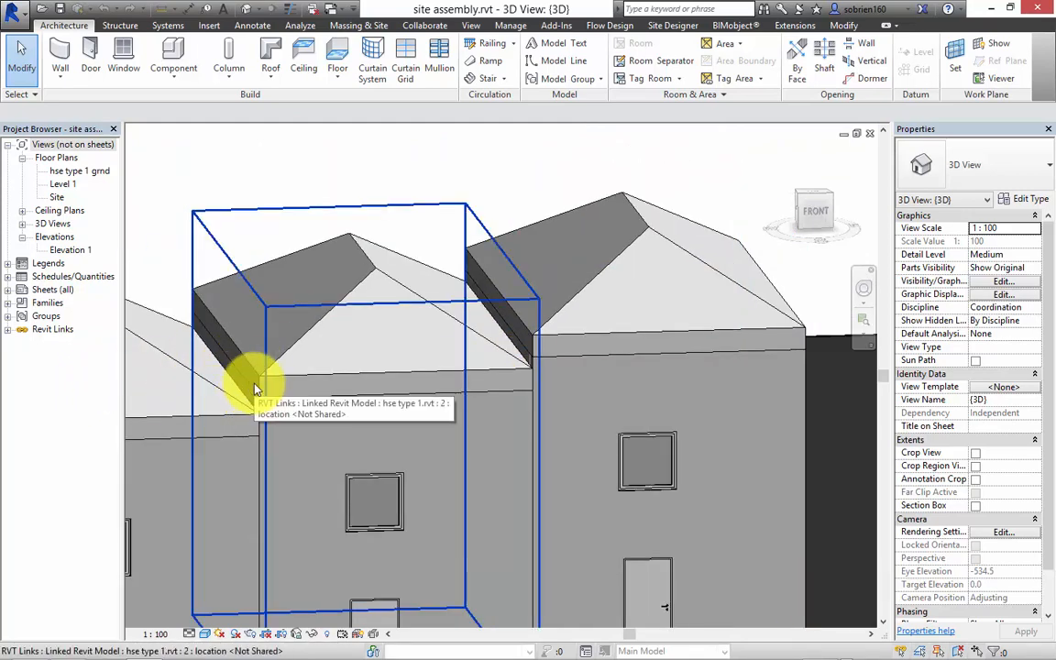
scroll(256, 390, "down", 4)
middle_click_drag(459, 471, 534, 547, "shift")
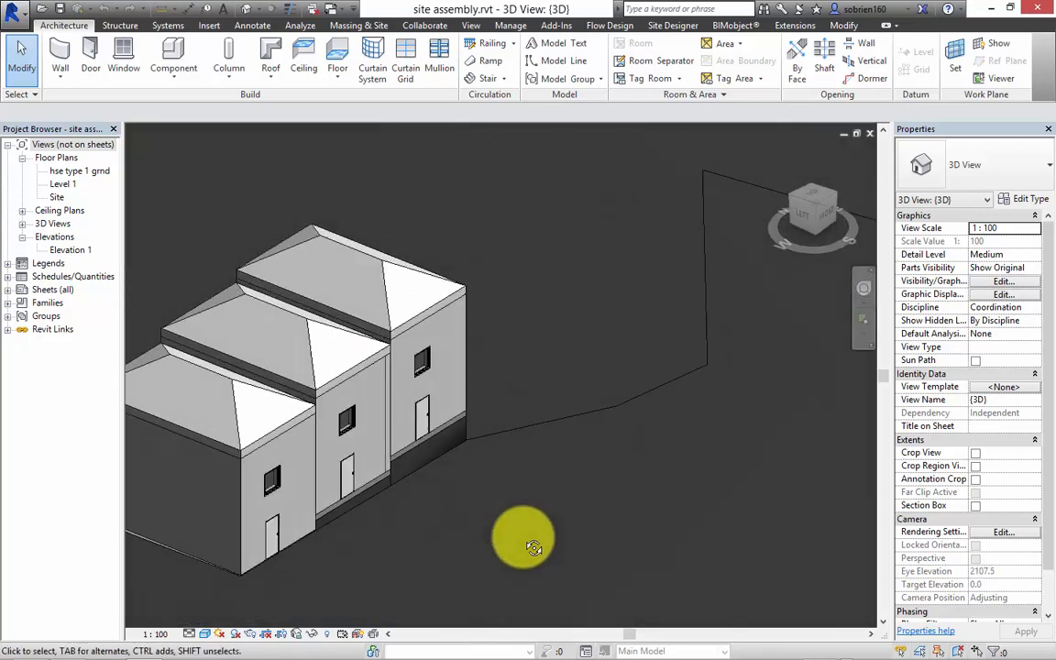
middle_click_drag(449, 515, 610, 493)
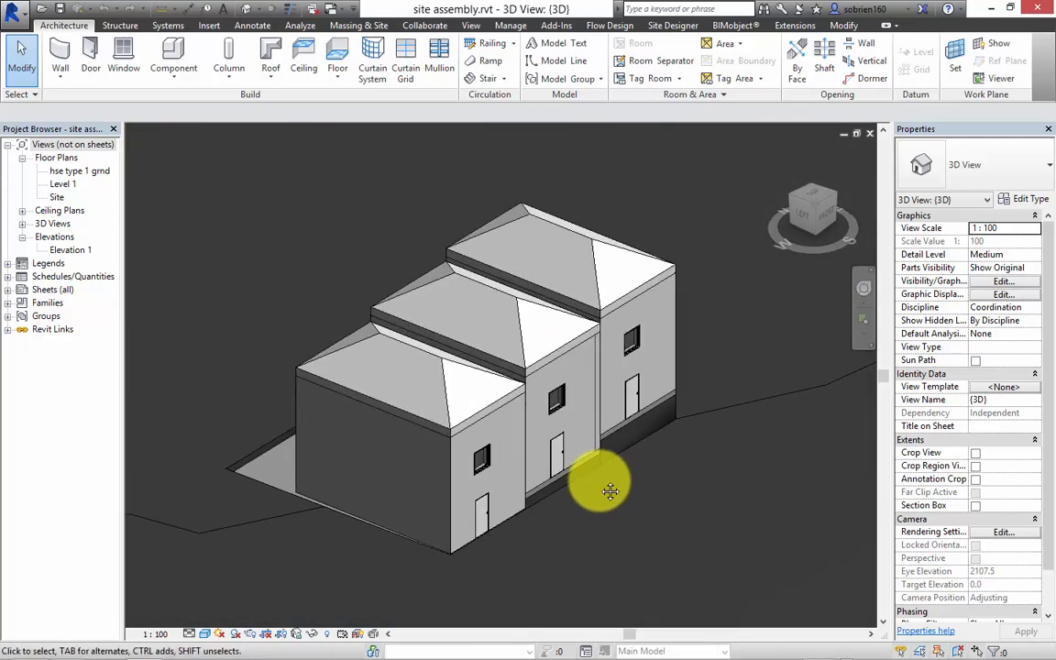
mouse_move(796, 636)
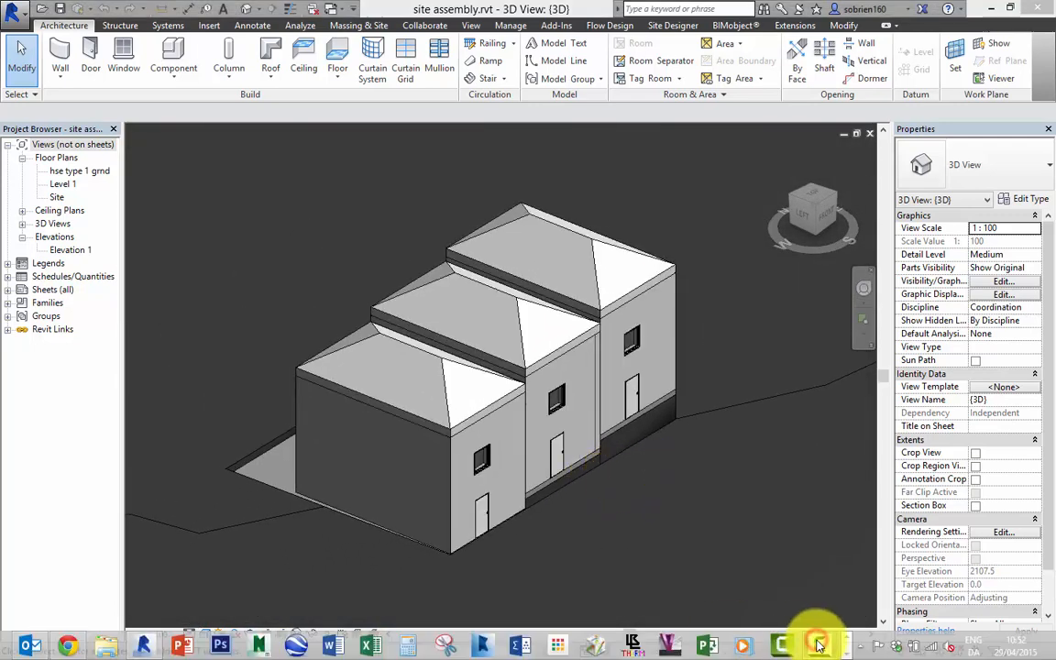
left_click(995, 9)
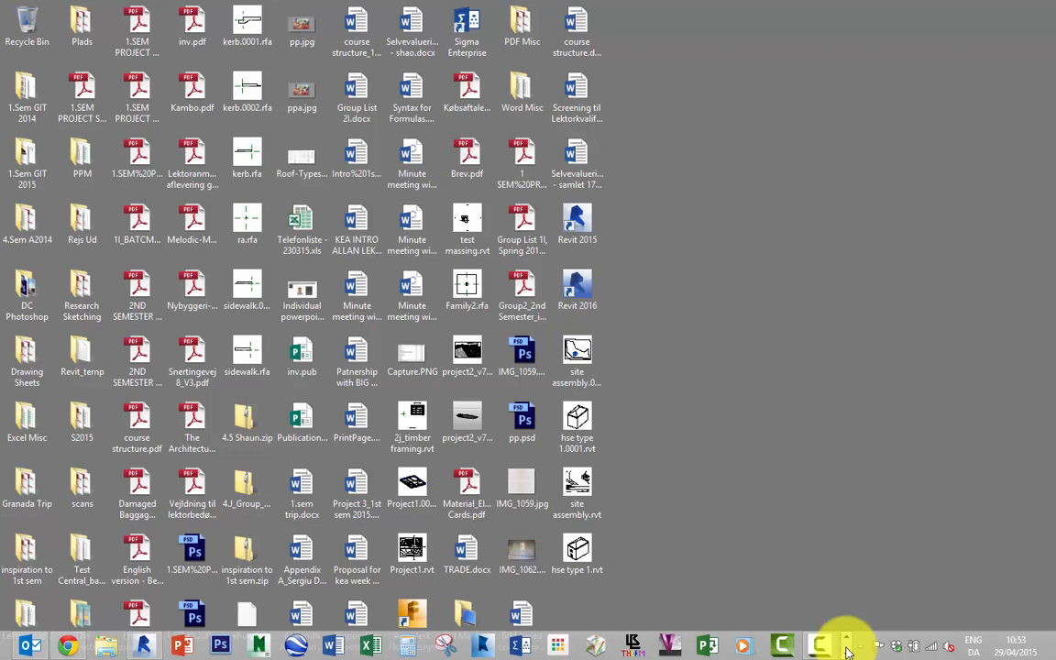
left_click(144, 648)
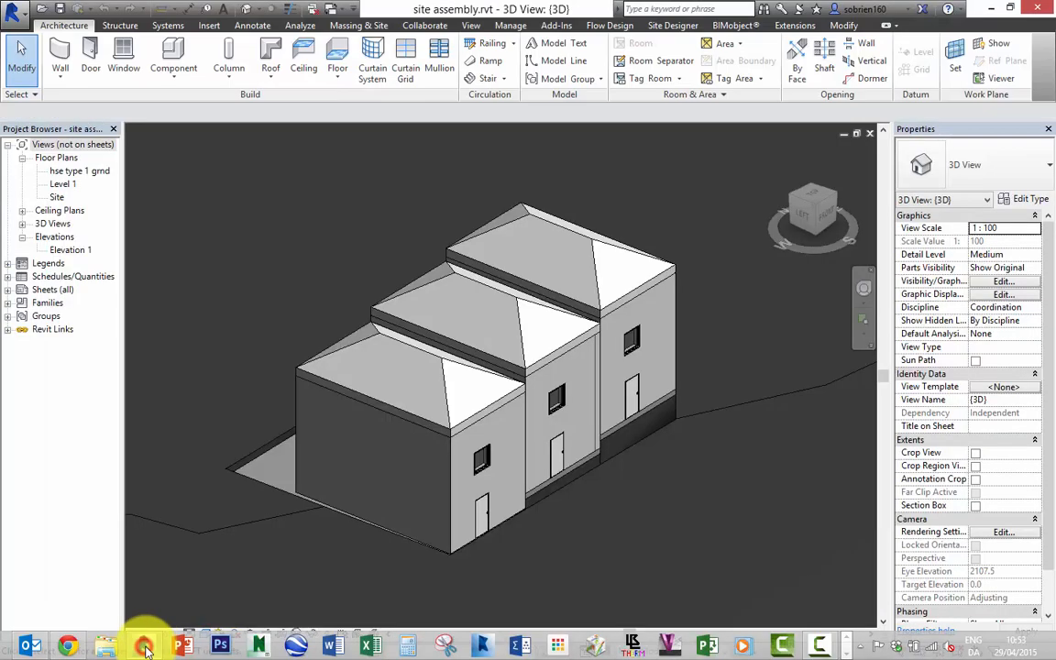
left_click(632, 327)
mouse_move(728, 653)
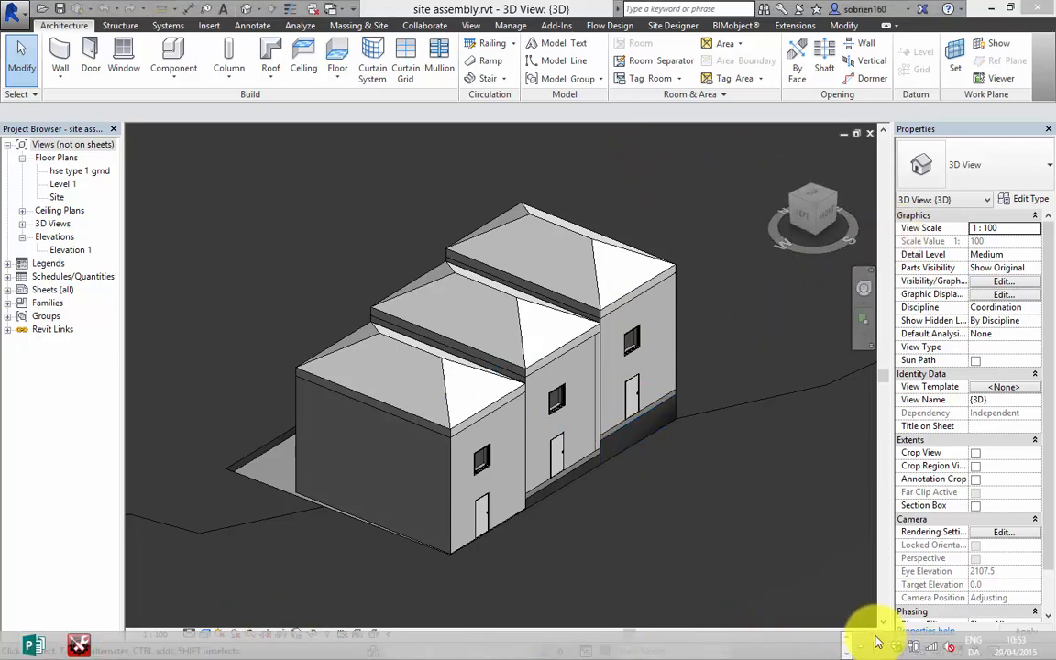
right_click(820, 646)
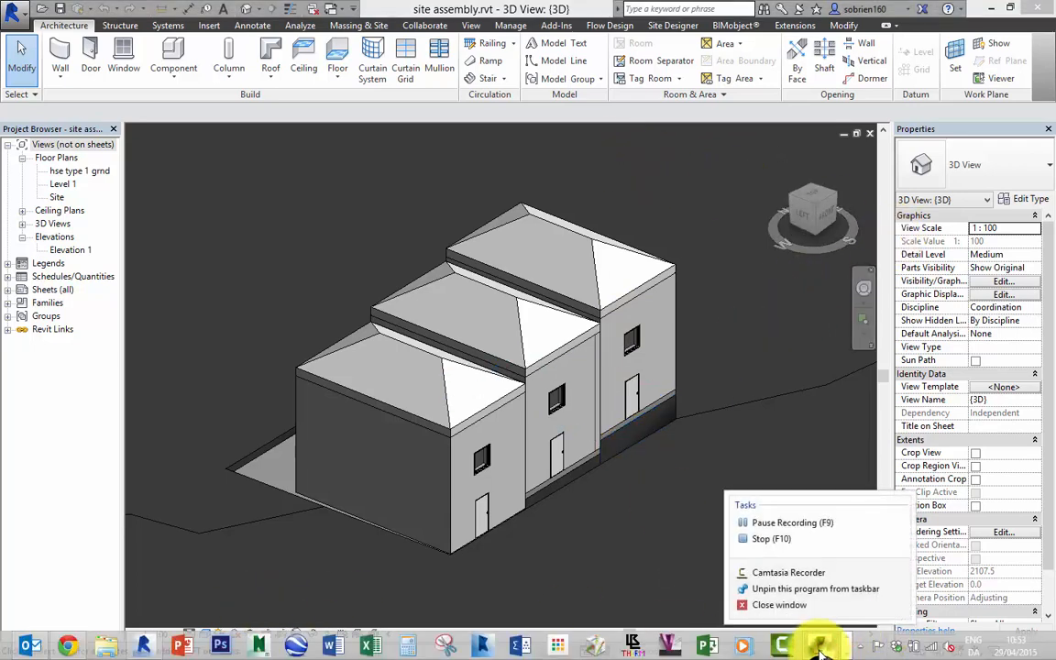
left_click(768, 541)
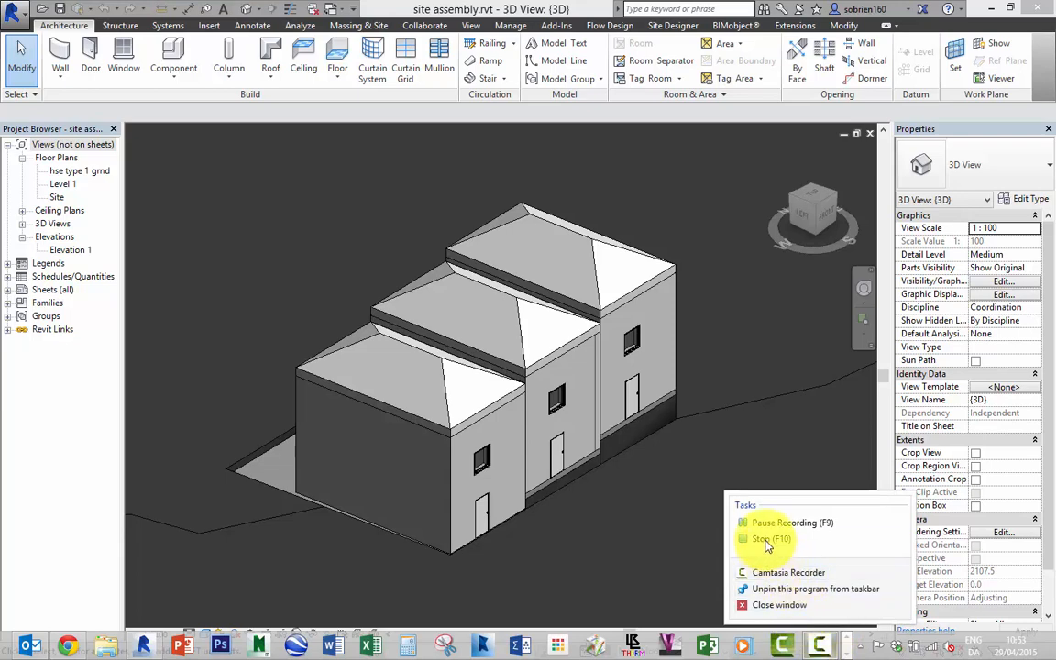